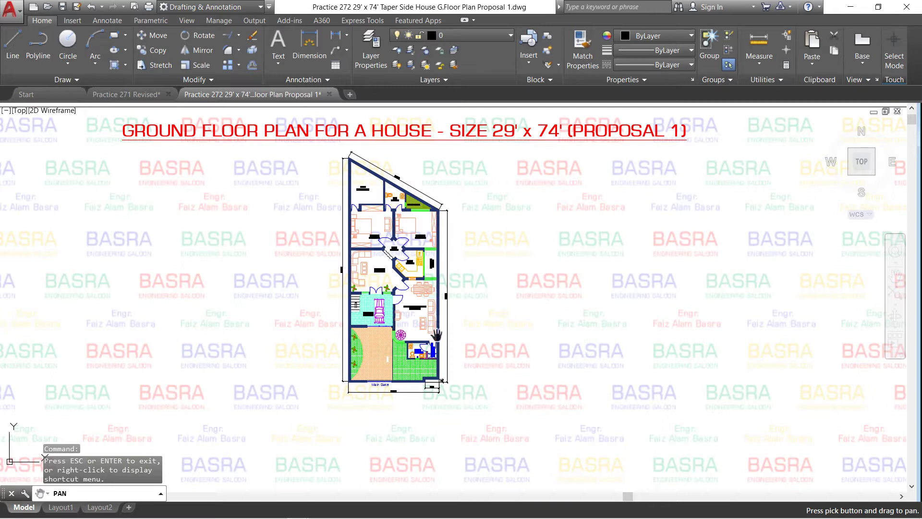
Zoom in and out across the ground floor plan to locate the front area.
{"action": "scroll", "coordinate": [400, 402], "scroll_direction": "up", "scroll_amount": 4}
{"action": "scroll", "coordinate": [374, 371], "scroll_direction": "up", "scroll_amount": 2}
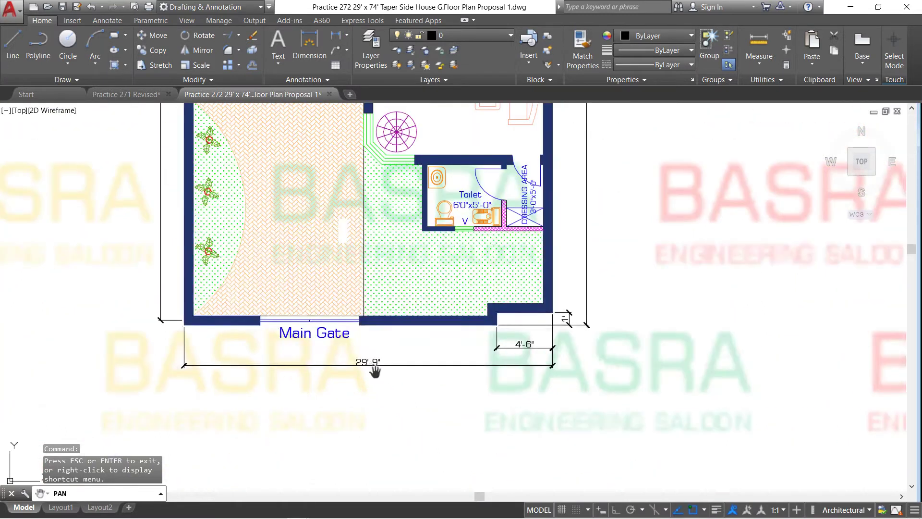
{"action": "scroll", "coordinate": [313, 330], "scroll_direction": "up", "scroll_amount": 2}
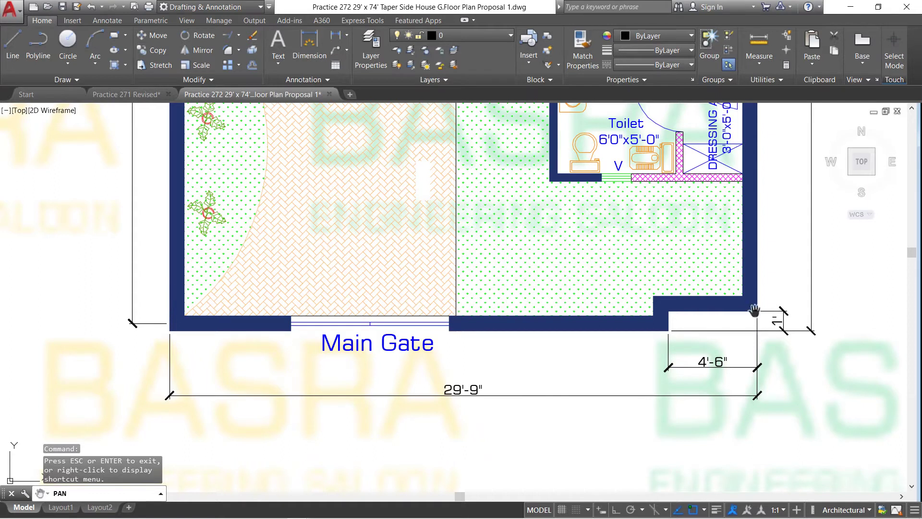
{"action": "scroll", "coordinate": [469, 368], "scroll_direction": "down", "scroll_amount": 2}
{"action": "scroll", "coordinate": [467, 371], "scroll_direction": "down", "scroll_amount": 3}
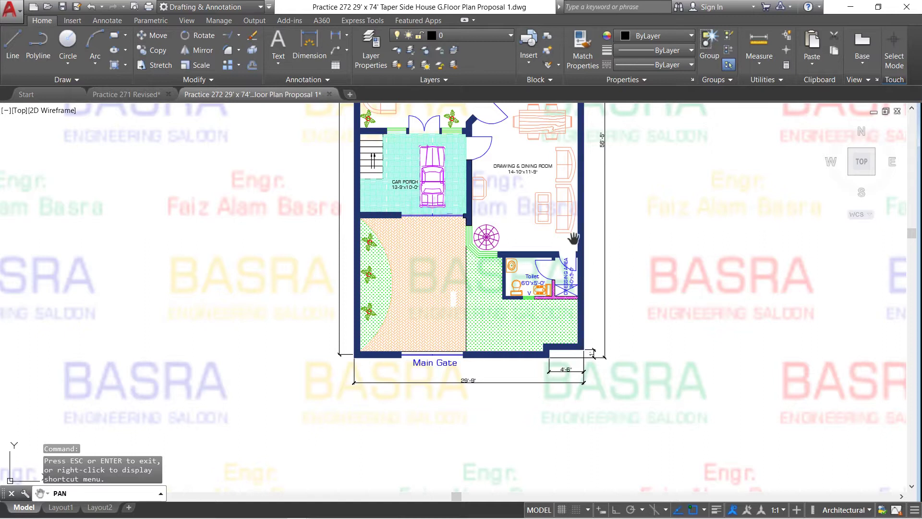
{"action": "scroll", "coordinate": [552, 289], "scroll_direction": "down", "scroll_amount": 3}
{"action": "scroll", "coordinate": [544, 318], "scroll_direction": "down", "scroll_amount": 1}
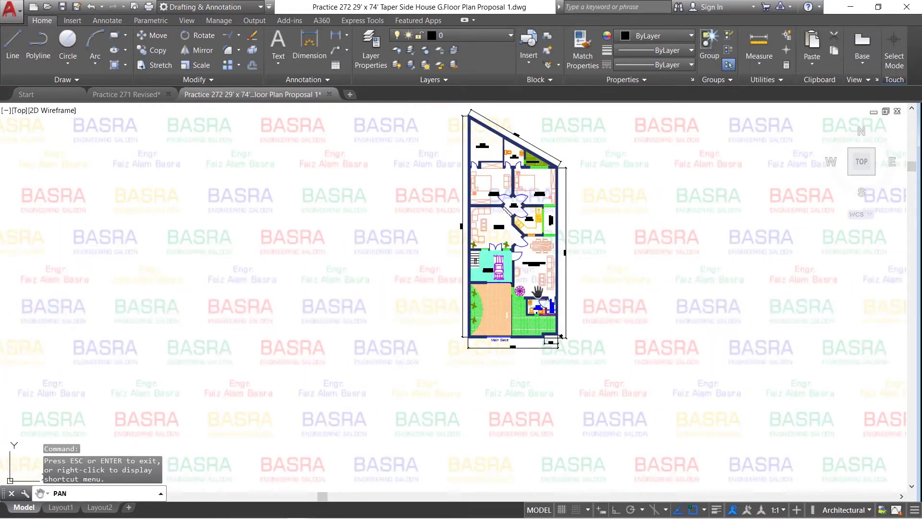
{"action": "scroll", "coordinate": [564, 154], "scroll_direction": "up", "scroll_amount": 4}
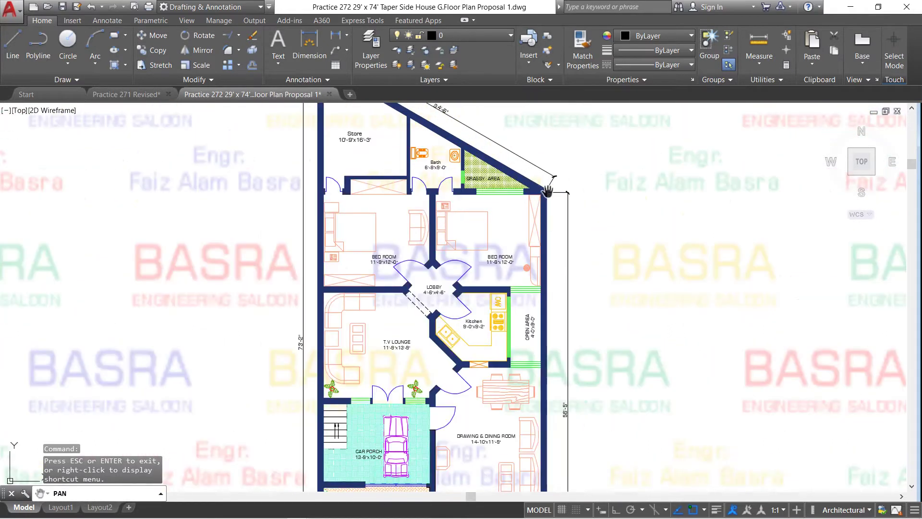
{"action": "scroll", "coordinate": [572, 423], "scroll_direction": "up", "scroll_amount": 3}
{"action": "scroll", "coordinate": [552, 394], "scroll_direction": "up", "scroll_amount": 3}
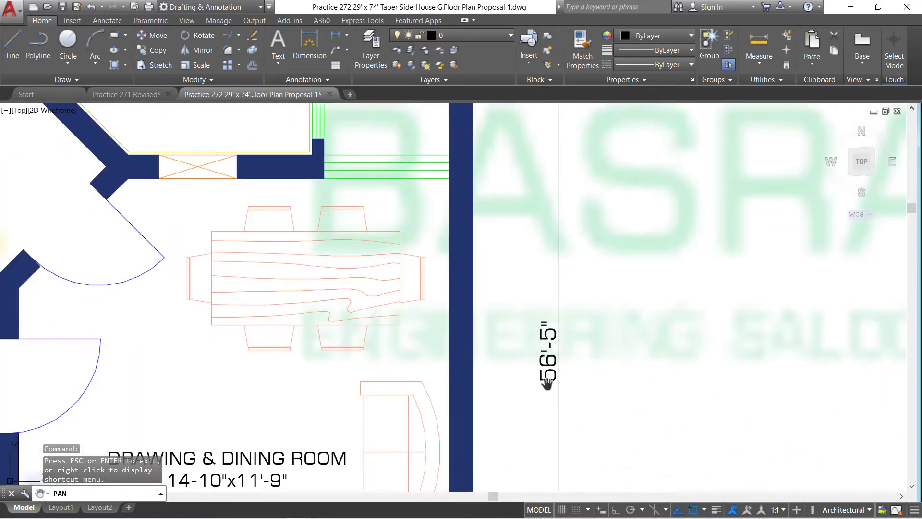
{"action": "scroll", "coordinate": [549, 365], "scroll_direction": "down", "scroll_amount": 1}
{"action": "scroll", "coordinate": [551, 343], "scroll_direction": "down", "scroll_amount": 3}
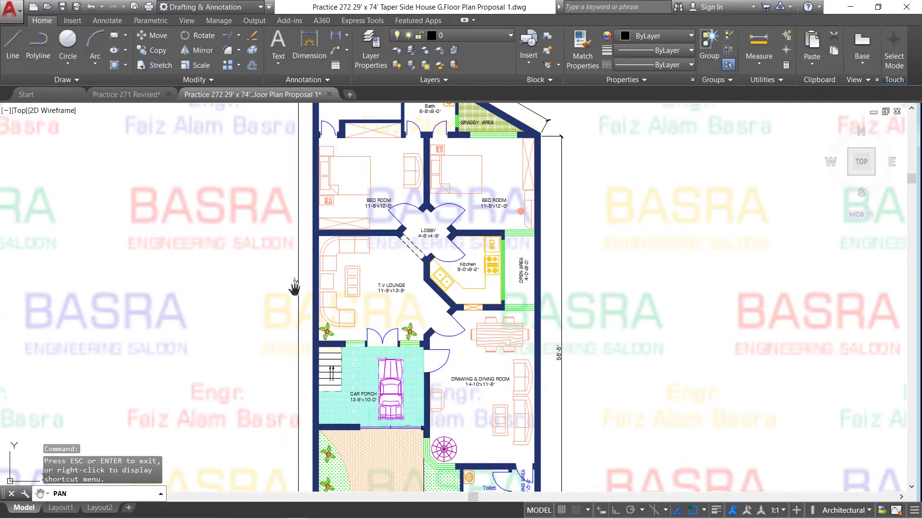
{"action": "scroll", "coordinate": [293, 287], "scroll_direction": "up", "scroll_amount": 4}
{"action": "scroll", "coordinate": [308, 312], "scroll_direction": "down", "scroll_amount": 4}
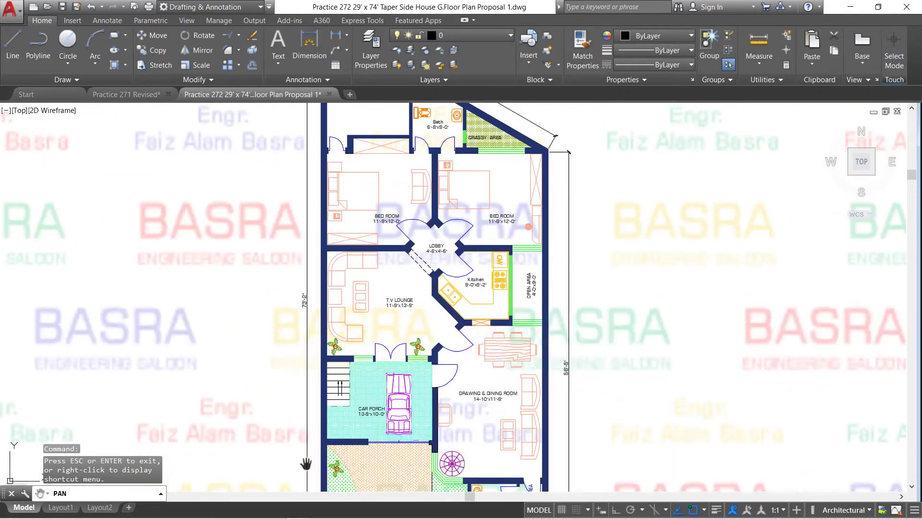
{"action": "scroll", "coordinate": [321, 132], "scroll_direction": "down", "scroll_amount": 2}
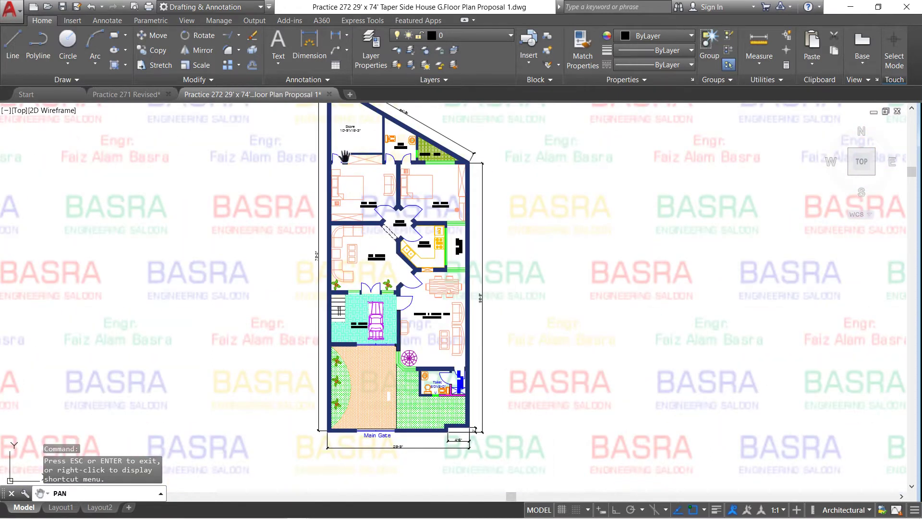
{"action": "scroll", "coordinate": [344, 156], "scroll_direction": "down", "scroll_amount": 2}
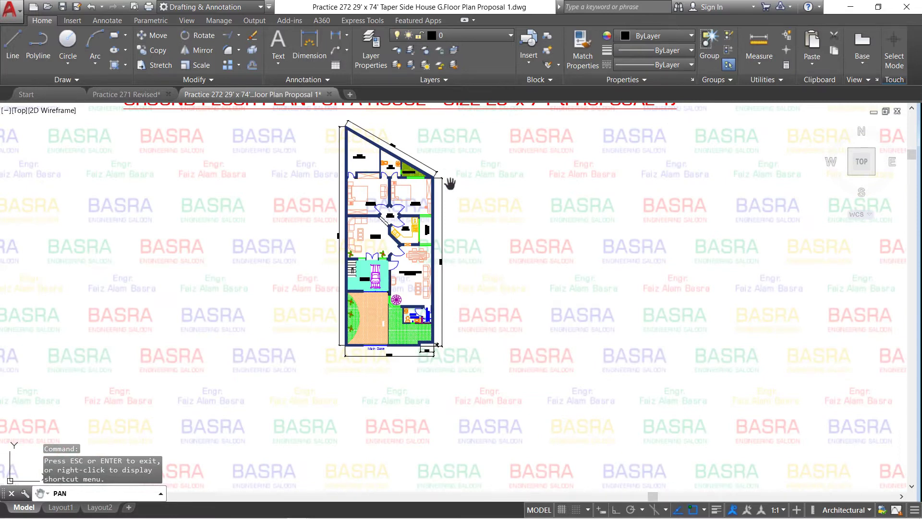
{"action": "scroll", "coordinate": [382, 140], "scroll_direction": "up", "scroll_amount": 2}
{"action": "scroll", "coordinate": [435, 148], "scroll_direction": "up", "scroll_amount": 2}
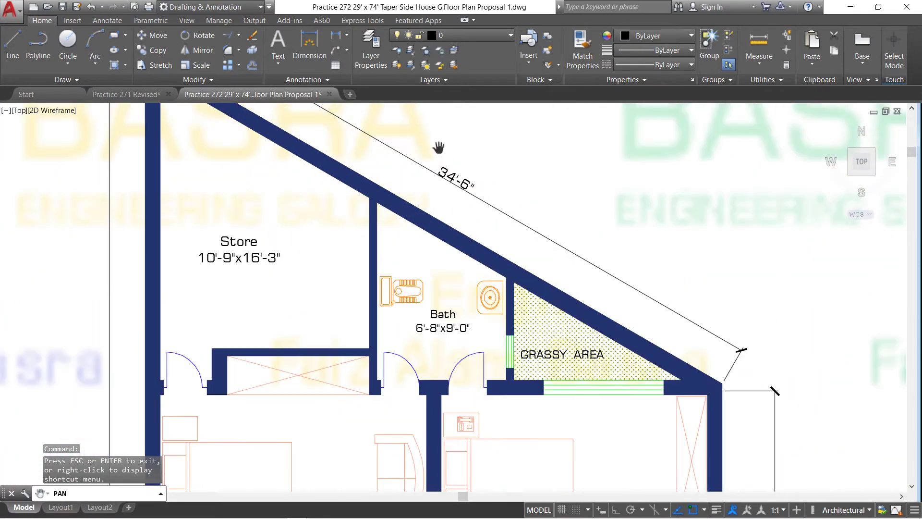
{"action": "scroll", "coordinate": [437, 156], "scroll_direction": "up", "scroll_amount": 2}
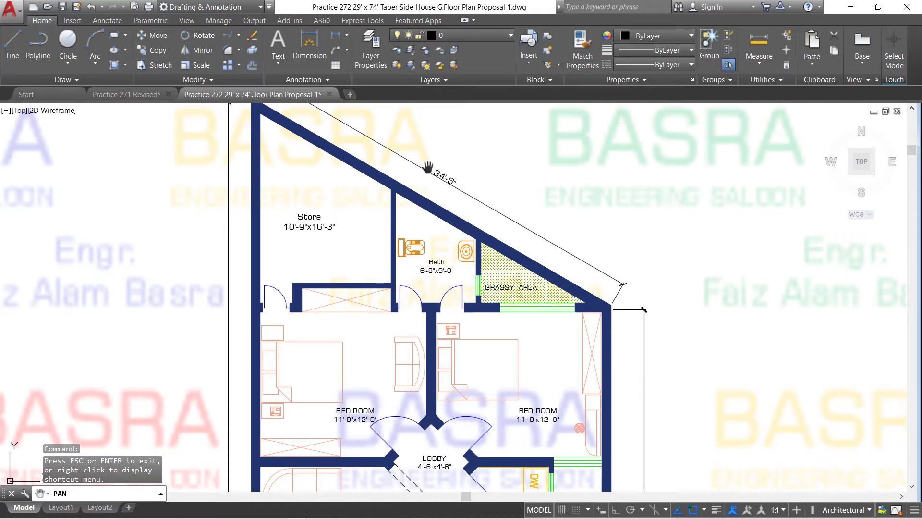
{"action": "scroll", "coordinate": [428, 160], "scroll_direction": "down", "scroll_amount": 2}
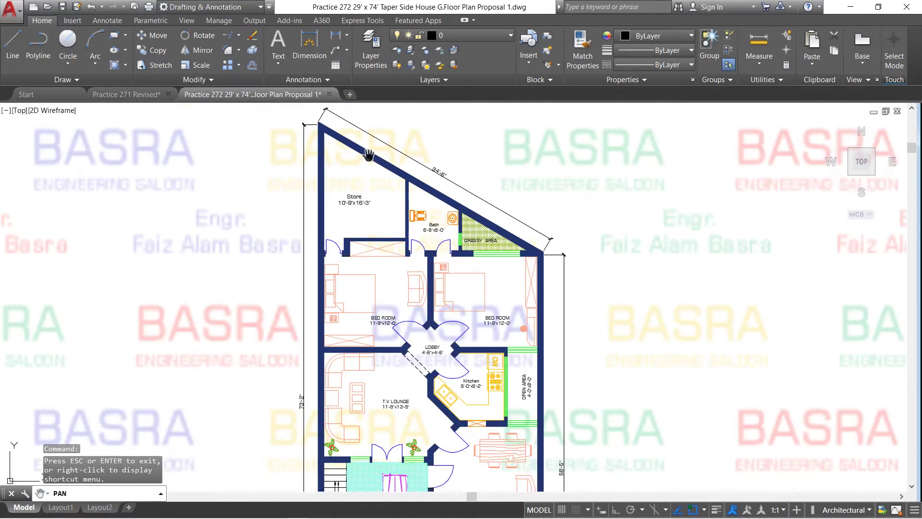
{"action": "scroll", "coordinate": [368, 154], "scroll_direction": "up", "scroll_amount": 2}
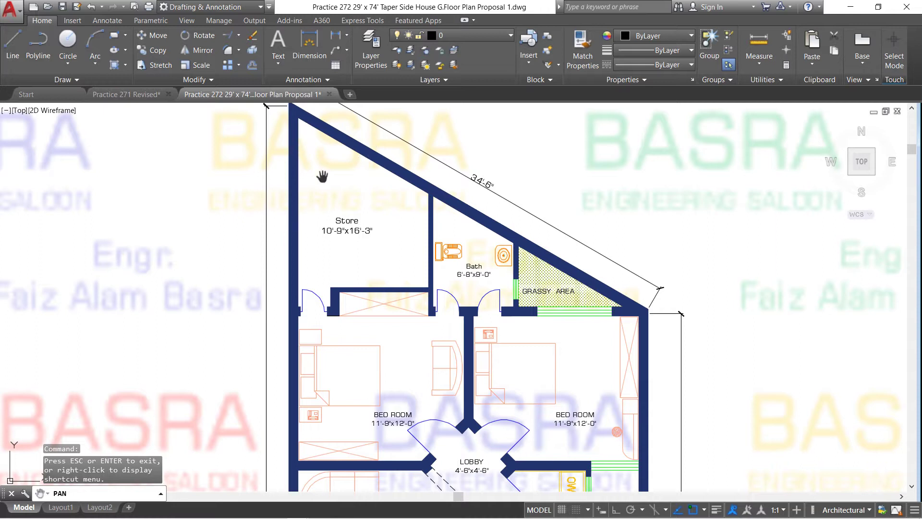
{"action": "scroll", "coordinate": [413, 184], "scroll_direction": "down", "scroll_amount": 2}
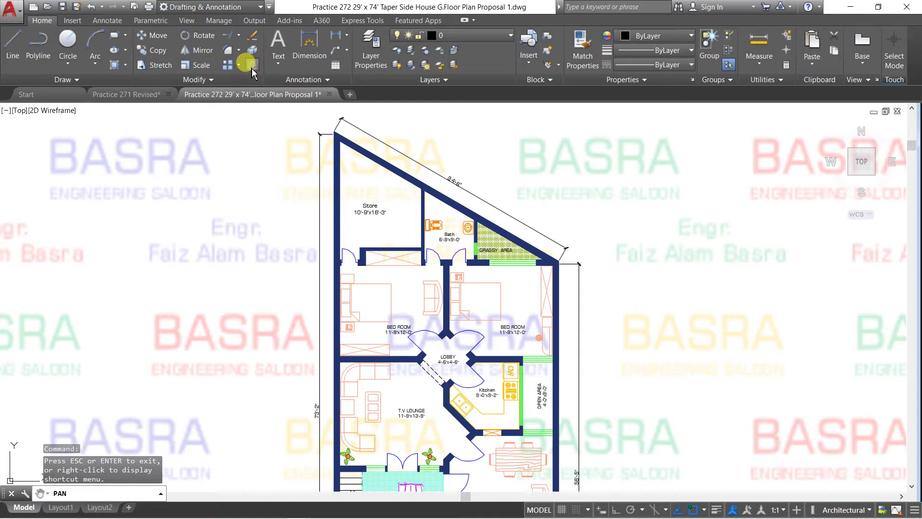
{"action": "scroll", "coordinate": [576, 243], "scroll_direction": "down", "scroll_amount": 1}
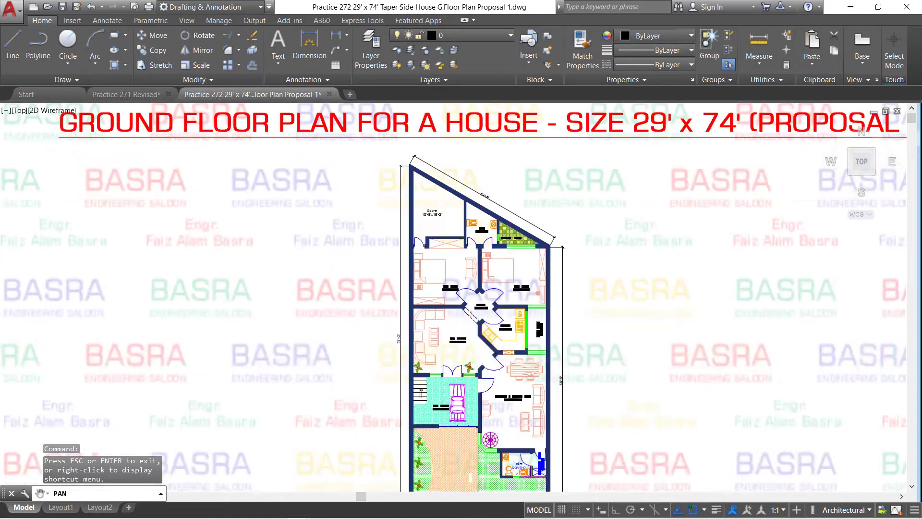
{"action": "scroll", "coordinate": [518, 207], "scroll_direction": "down", "scroll_amount": 2}
{"action": "scroll", "coordinate": [510, 408], "scroll_direction": "up", "scroll_amount": 4}
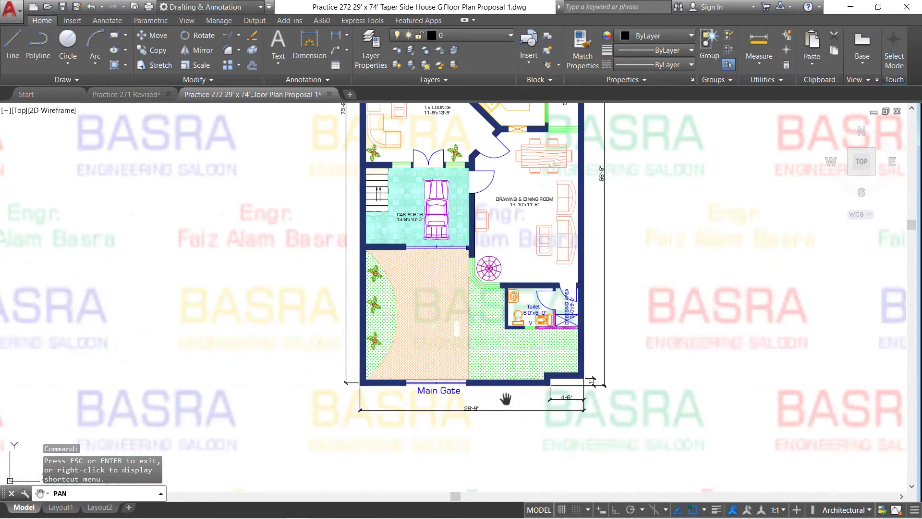
{"action": "scroll", "coordinate": [560, 387], "scroll_direction": "up", "scroll_amount": 2}
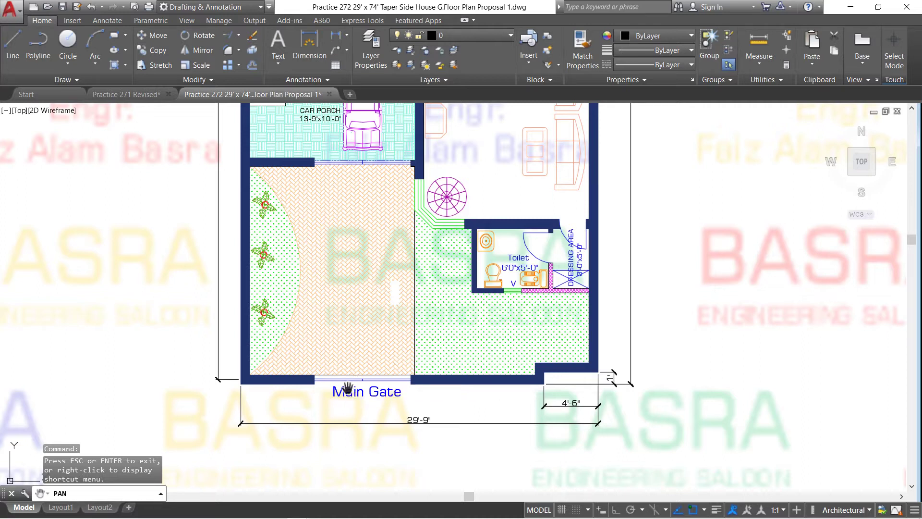
Nudge the view, exit Pan, and zoom onto the car porch, garden and toilet.
{"action": "left_click_drag", "start_coordinate": [346, 374], "coordinate": [347, 377]}
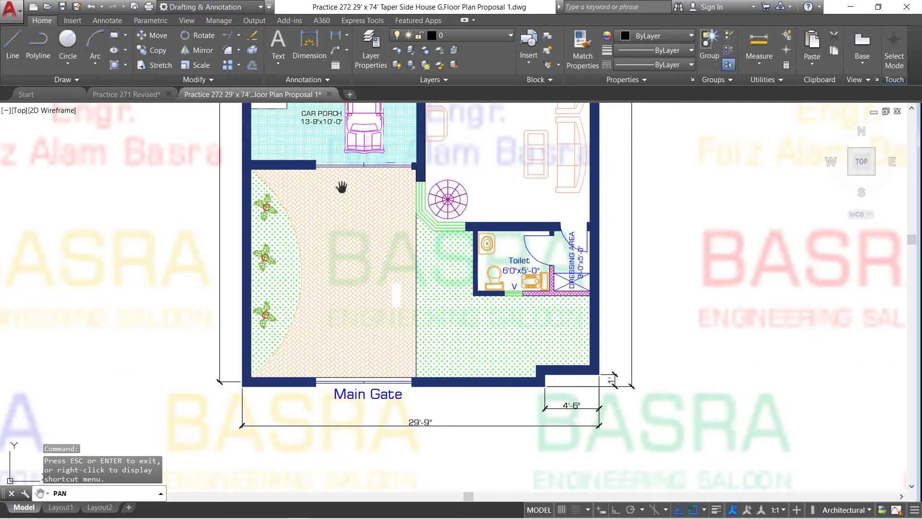
{"action": "right_click", "coordinate": [325, 225]}
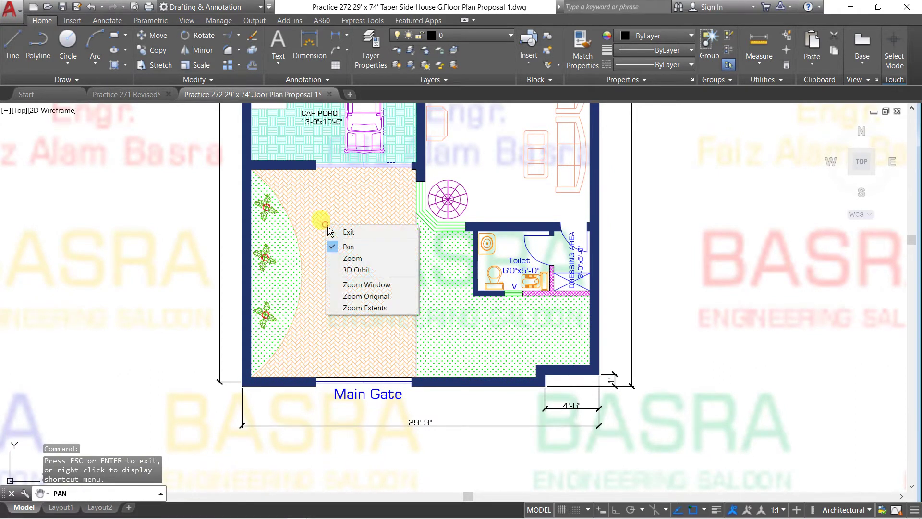
{"action": "left_click", "coordinate": [342, 232]}
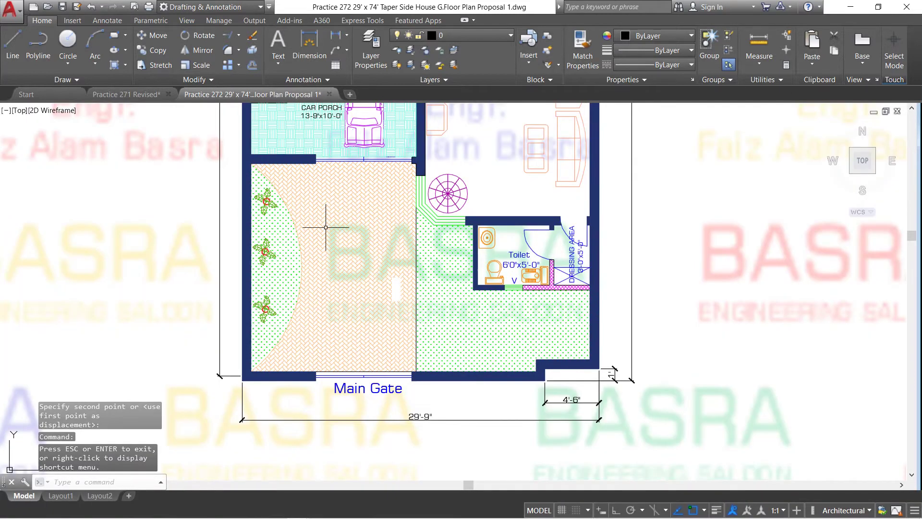
{"action": "scroll", "coordinate": [327, 225], "scroll_direction": "down", "scroll_amount": 2}
{"action": "scroll", "coordinate": [327, 182], "scroll_direction": "up", "scroll_amount": 2}
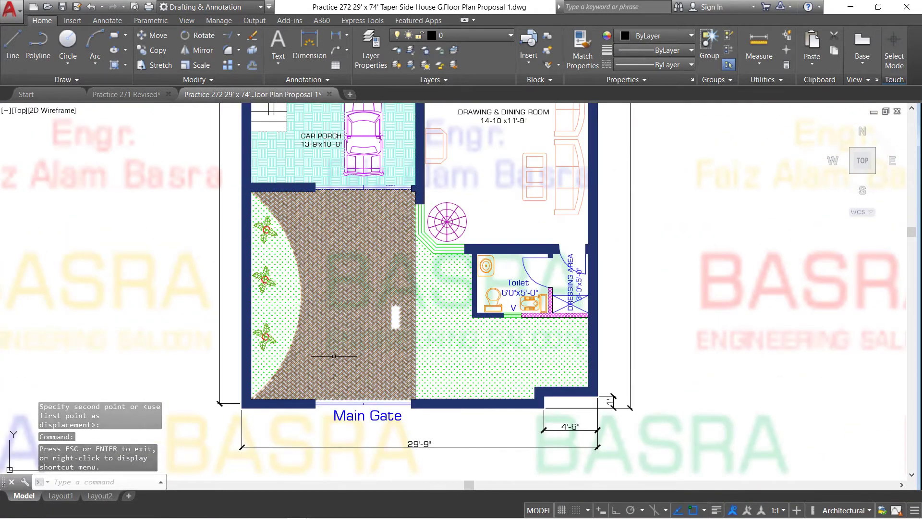
{"action": "scroll", "coordinate": [339, 271], "scroll_direction": "down", "scroll_amount": 4}
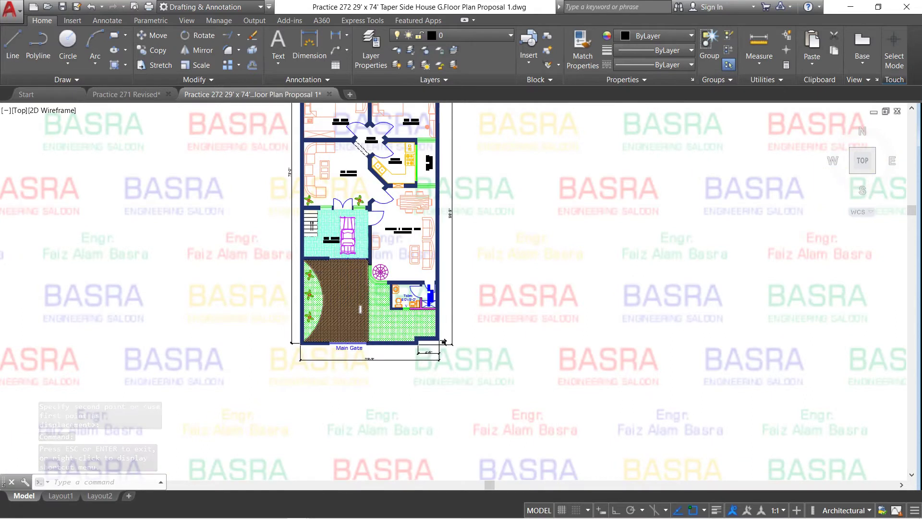
{"action": "scroll", "coordinate": [340, 211], "scroll_direction": "up", "scroll_amount": 4}
{"action": "scroll", "coordinate": [339, 299], "scroll_direction": "up", "scroll_amount": 2}
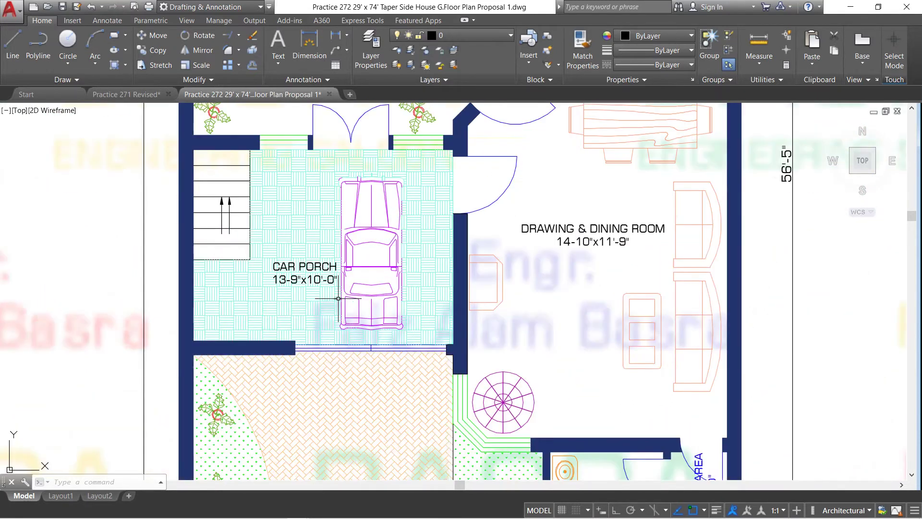
{"action": "scroll", "coordinate": [338, 298], "scroll_direction": "down", "scroll_amount": 2}
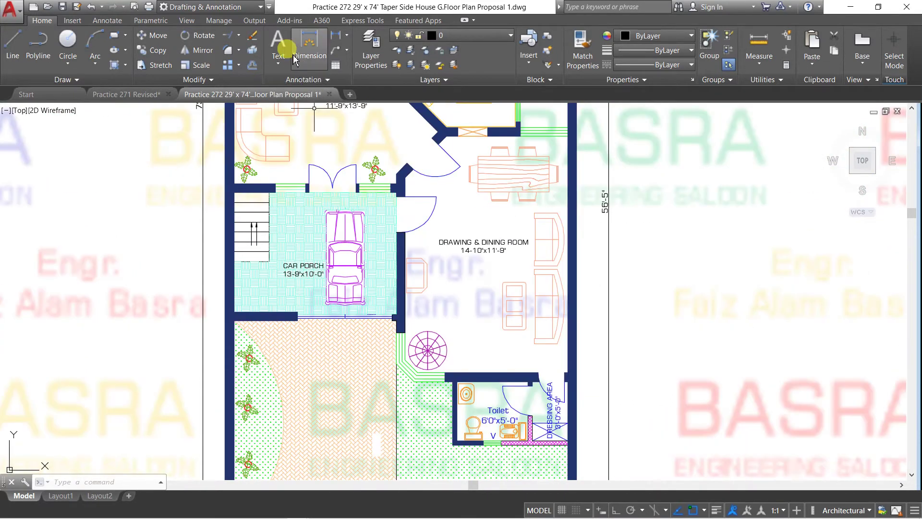
Add a vertical 17'-4" linear dimension along the front lawn's left edge beside the gate.
{"action": "left_click", "coordinate": [309, 45]}
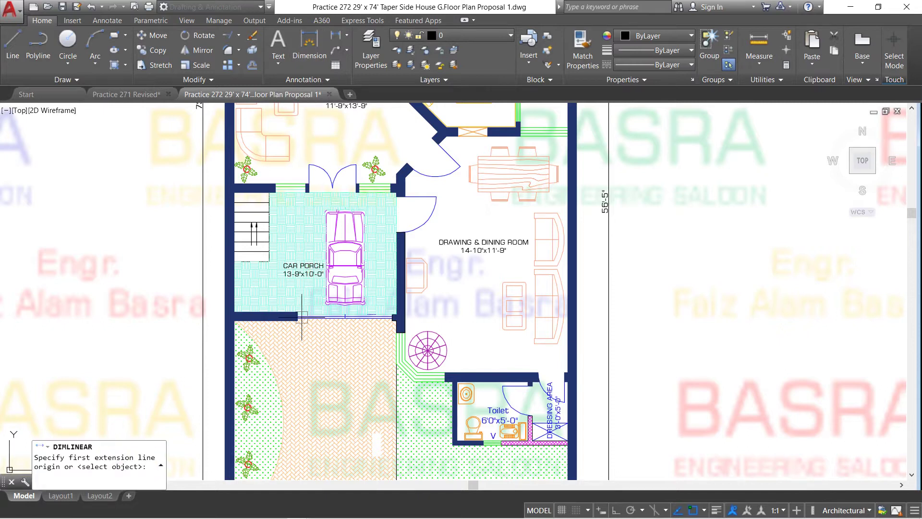
{"action": "scroll", "coordinate": [297, 317], "scroll_direction": "up", "scroll_amount": 4}
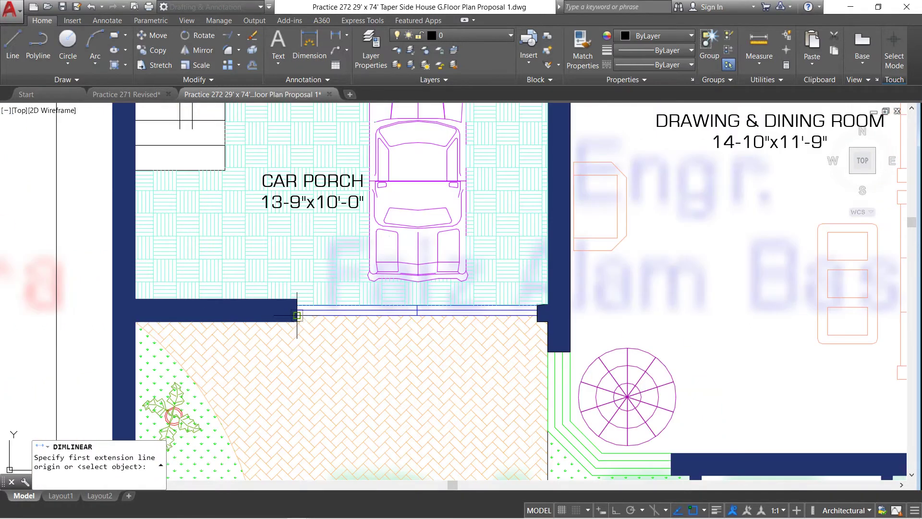
{"action": "left_click", "coordinate": [297, 321]}
{"action": "scroll", "coordinate": [289, 318], "scroll_direction": "down", "scroll_amount": 4}
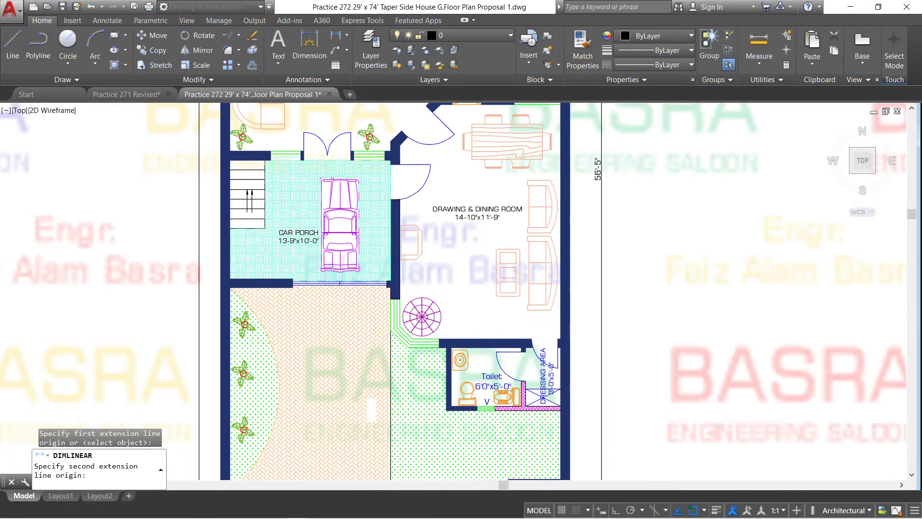
{"action": "scroll", "coordinate": [274, 413], "scroll_direction": "up", "scroll_amount": 2}
{"action": "scroll", "coordinate": [317, 401], "scroll_direction": "up", "scroll_amount": 2}
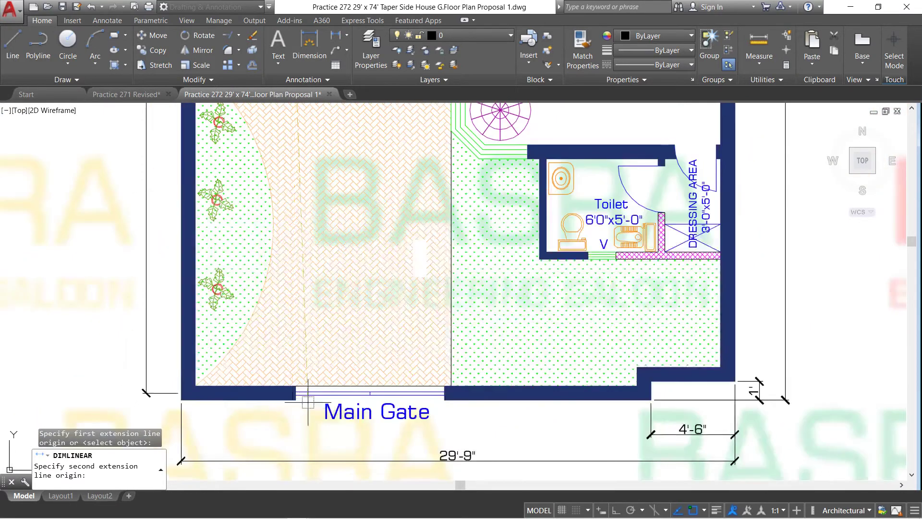
{"action": "left_click", "coordinate": [615, 510]}
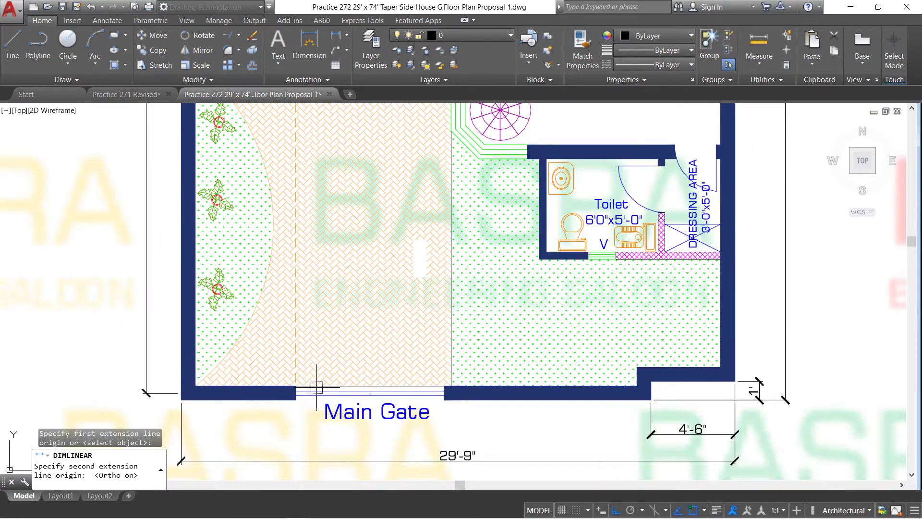
{"action": "scroll", "coordinate": [295, 386], "scroll_direction": "down", "scroll_amount": 1}
{"action": "left_click", "coordinate": [295, 104]}
{"action": "left_click", "coordinate": [273, 313]}
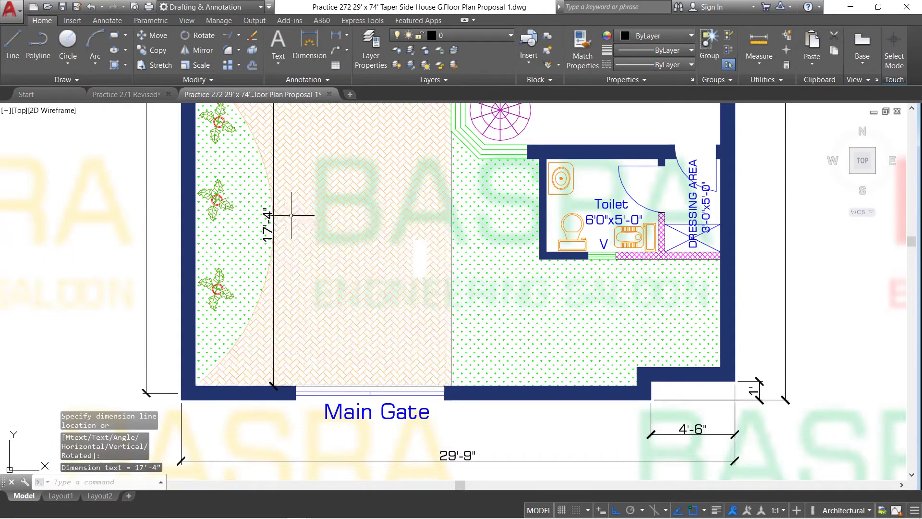
{"action": "scroll", "coordinate": [242, 214], "scroll_direction": "down", "scroll_amount": 2}
{"action": "scroll", "coordinate": [282, 272], "scroll_direction": "down", "scroll_amount": 1}
{"action": "scroll", "coordinate": [293, 235], "scroll_direction": "up", "scroll_amount": 1}
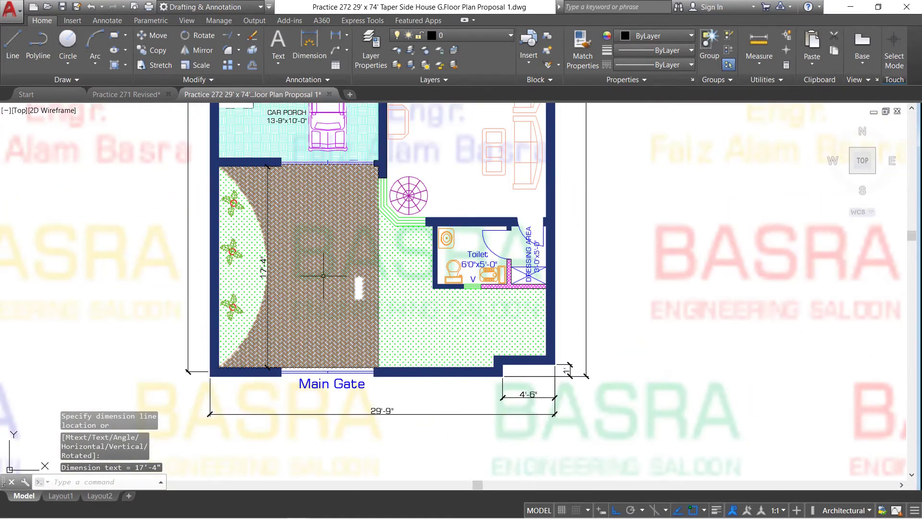
{"action": "scroll", "coordinate": [243, 236], "scroll_direction": "up", "scroll_amount": 2}
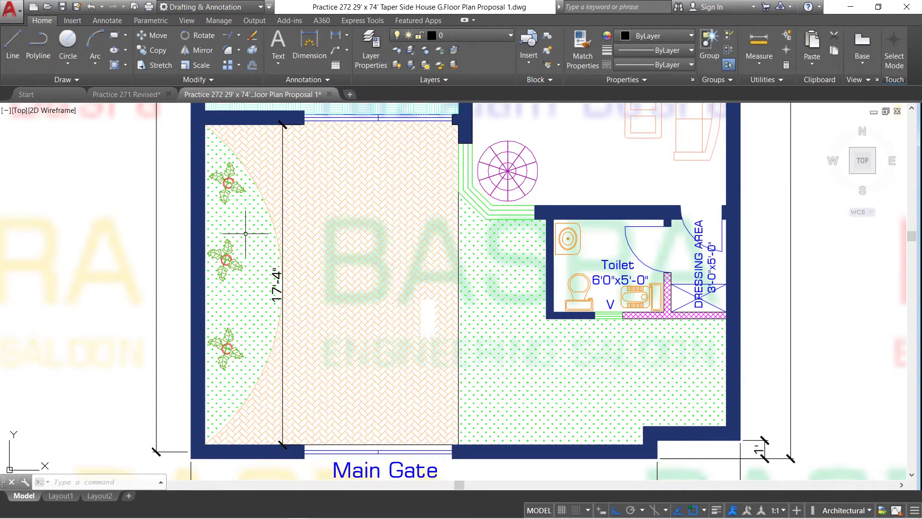
{"action": "scroll", "coordinate": [238, 235], "scroll_direction": "down", "scroll_amount": 2}
{"action": "scroll", "coordinate": [269, 212], "scroll_direction": "down", "scroll_amount": 1}
{"action": "scroll", "coordinate": [270, 212], "scroll_direction": "up", "scroll_amount": 1}
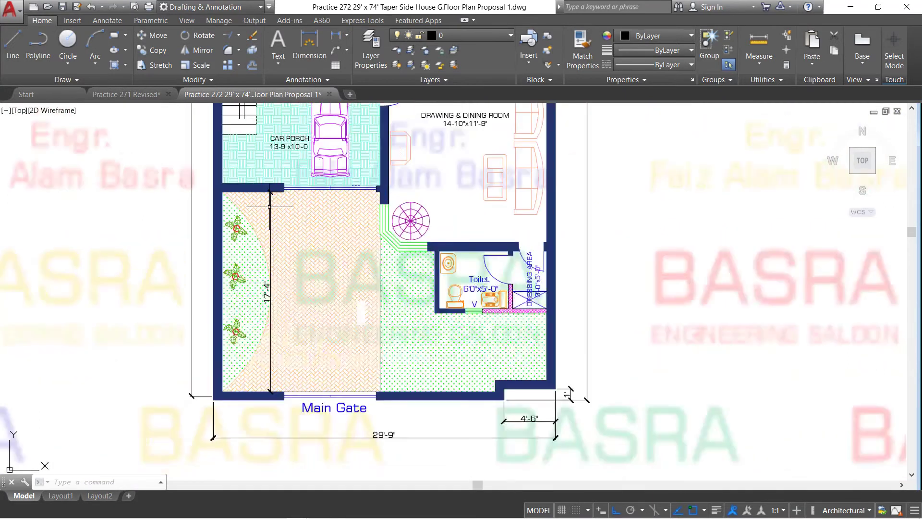
{"action": "scroll", "coordinate": [271, 183], "scroll_direction": "up", "scroll_amount": 1}
{"action": "scroll", "coordinate": [225, 245], "scroll_direction": "down", "scroll_amount": 1}
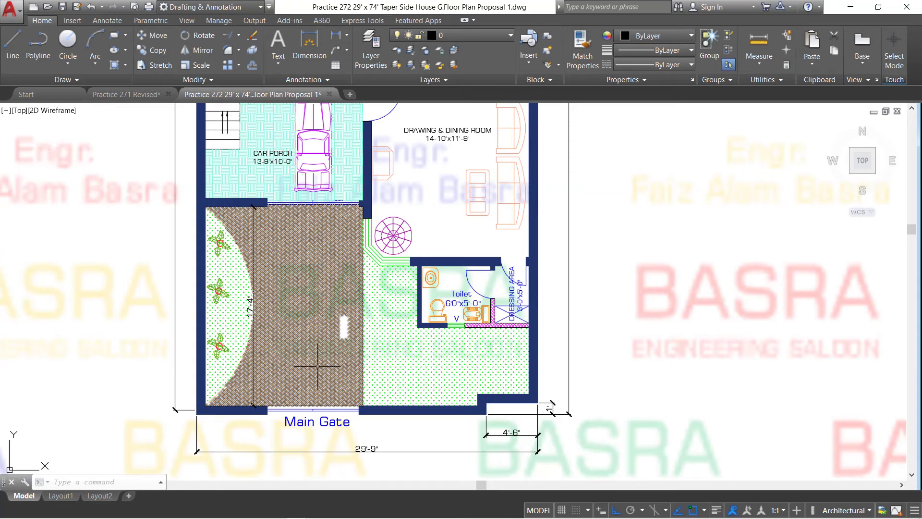
{"action": "scroll", "coordinate": [323, 324], "scroll_direction": "up", "scroll_amount": 2}
{"action": "scroll", "coordinate": [322, 325], "scroll_direction": "up", "scroll_amount": 4}
{"action": "scroll", "coordinate": [306, 320], "scroll_direction": "down", "scroll_amount": 2}
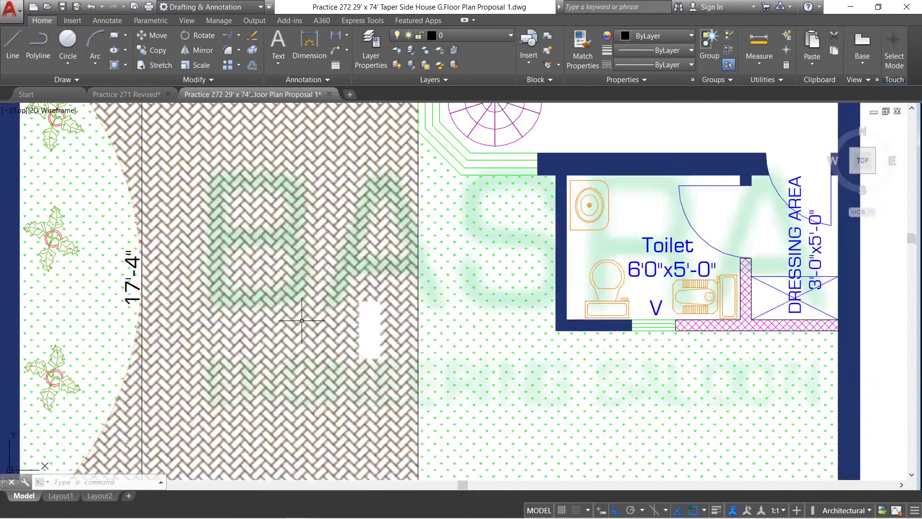
{"action": "scroll", "coordinate": [288, 319], "scroll_direction": "down", "scroll_amount": 4}
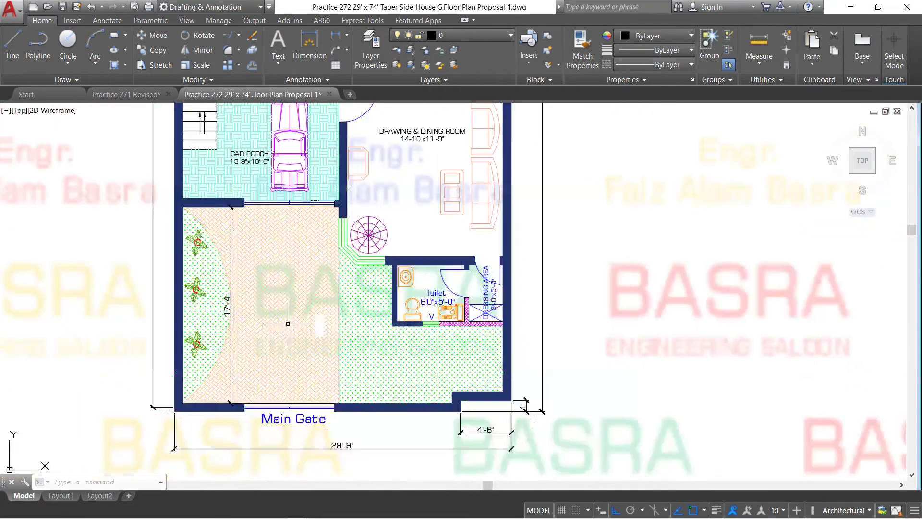
{"action": "scroll", "coordinate": [279, 267], "scroll_direction": "up", "scroll_amount": 2}
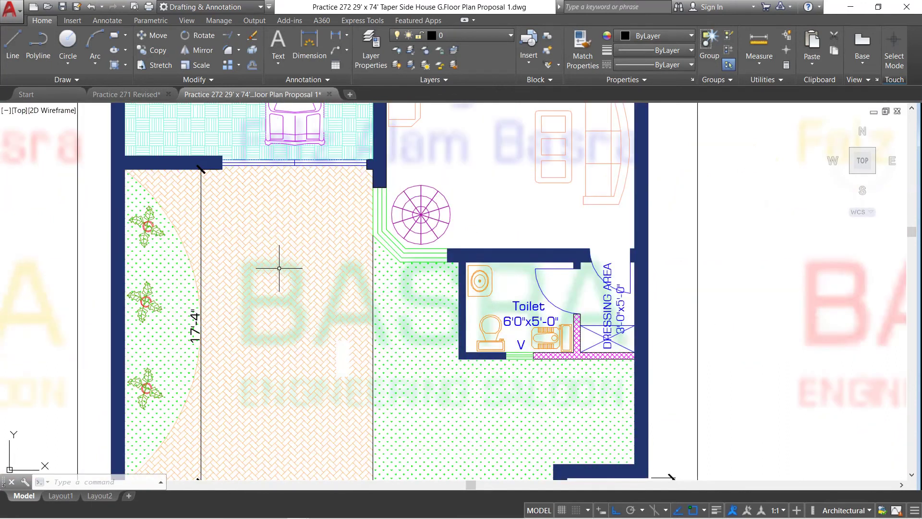
{"action": "scroll", "coordinate": [278, 307], "scroll_direction": "down", "scroll_amount": 2}
{"action": "scroll", "coordinate": [280, 309], "scroll_direction": "down", "scroll_amount": 2}
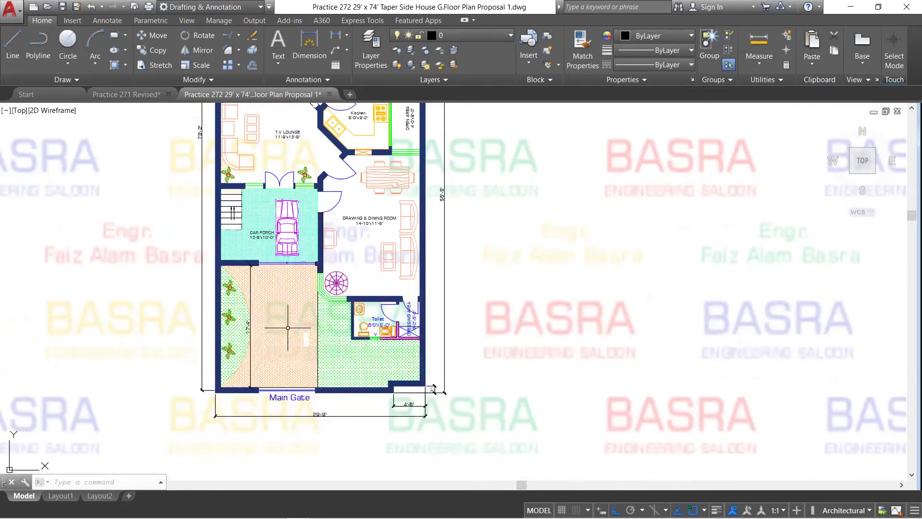
{"action": "scroll", "coordinate": [277, 199], "scroll_direction": "up", "scroll_amount": 2}
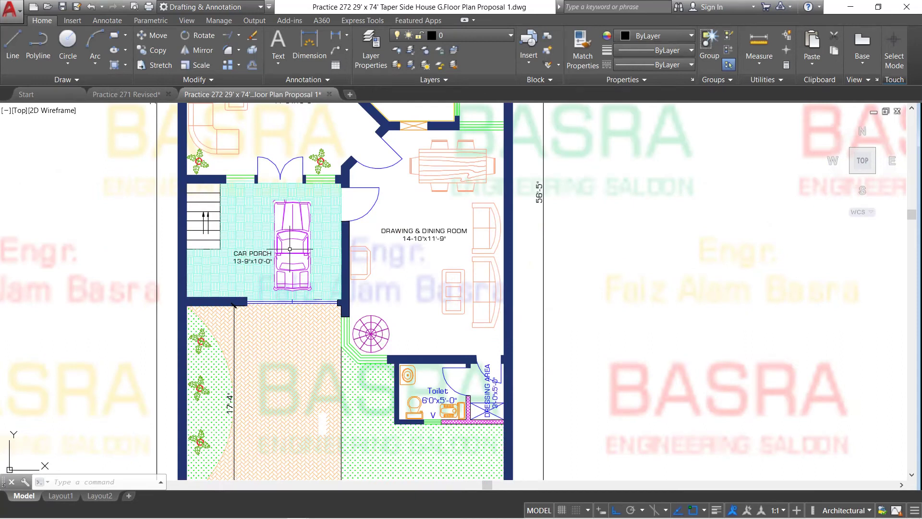
{"action": "scroll", "coordinate": [279, 267], "scroll_direction": "up", "scroll_amount": 2}
{"action": "scroll", "coordinate": [279, 267], "scroll_direction": "up", "scroll_amount": 2}
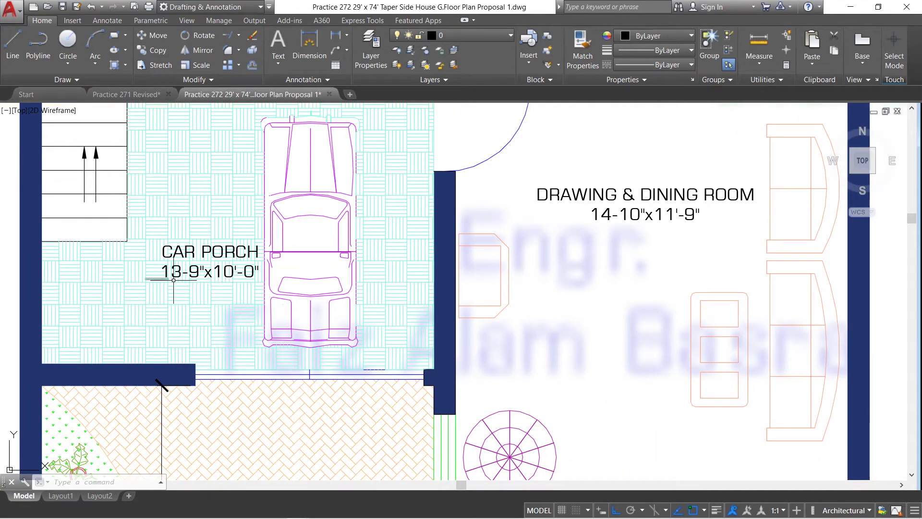
{"action": "scroll", "coordinate": [283, 341], "scroll_direction": "down", "scroll_amount": 4}
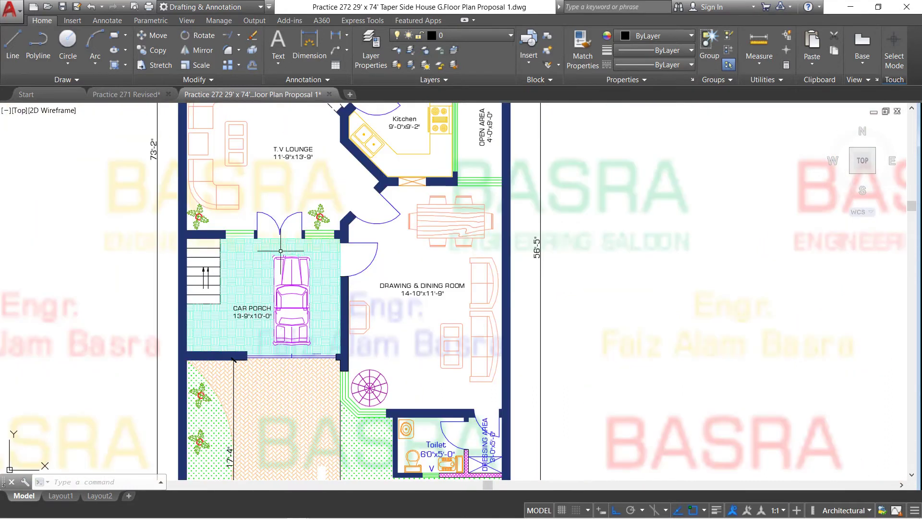
{"action": "scroll", "coordinate": [281, 248], "scroll_direction": "up", "scroll_amount": 2}
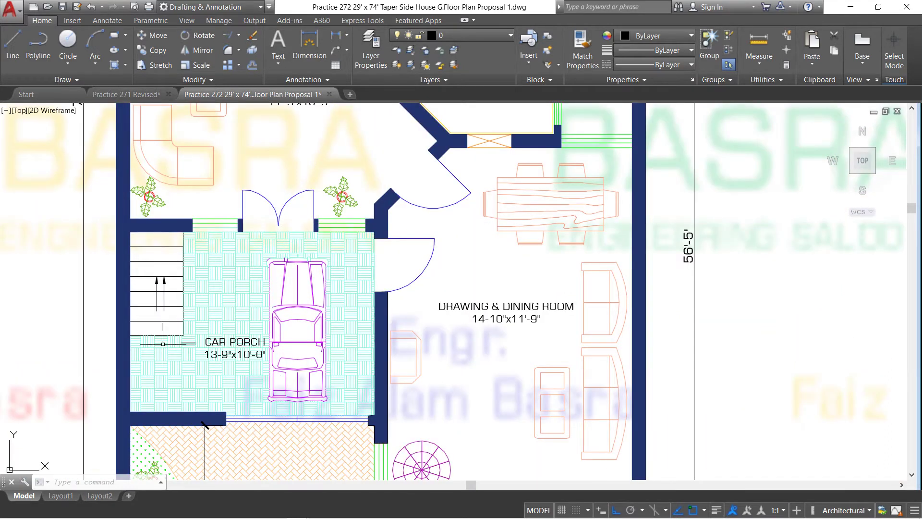
{"action": "scroll", "coordinate": [184, 326], "scroll_direction": "down", "scroll_amount": 2}
{"action": "scroll", "coordinate": [247, 246], "scroll_direction": "up", "scroll_amount": 2}
{"action": "scroll", "coordinate": [246, 245], "scroll_direction": "down", "scroll_amount": 2}
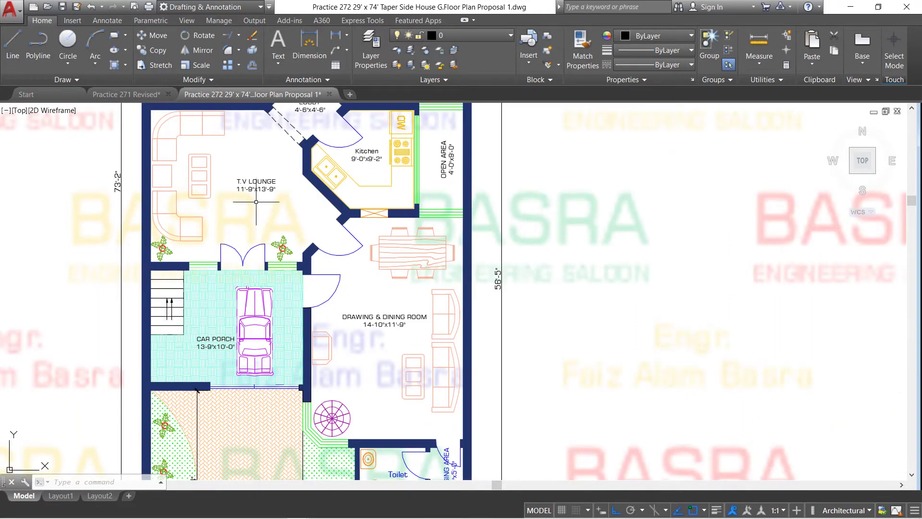
{"action": "scroll", "coordinate": [255, 244], "scroll_direction": "down", "scroll_amount": 2}
{"action": "scroll", "coordinate": [243, 168], "scroll_direction": "up", "scroll_amount": 6}
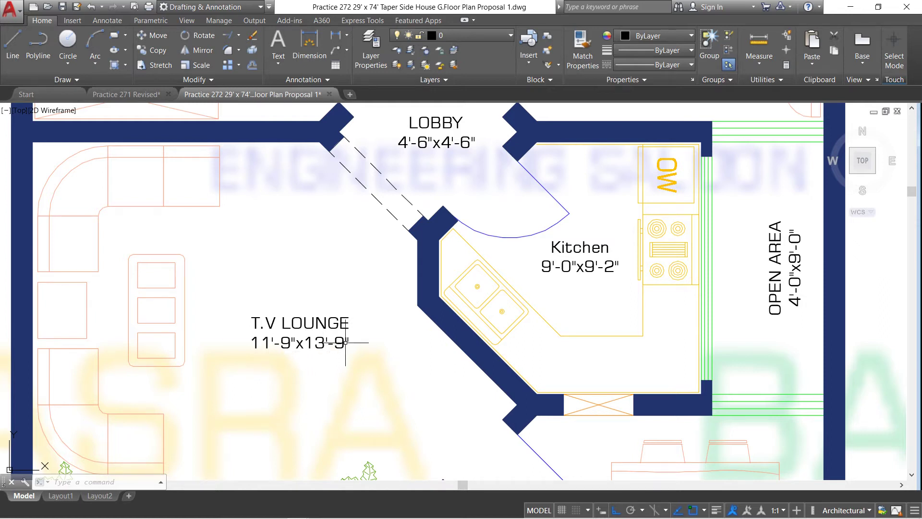
{"action": "scroll", "coordinate": [250, 286], "scroll_direction": "down", "scroll_amount": 2}
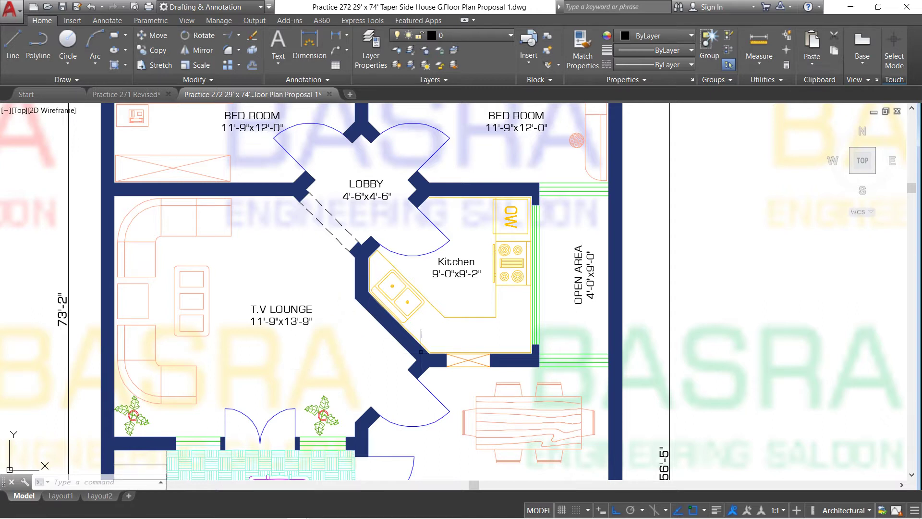
{"action": "scroll", "coordinate": [331, 328], "scroll_direction": "down", "scroll_amount": 4}
{"action": "scroll", "coordinate": [364, 375], "scroll_direction": "up", "scroll_amount": 2}
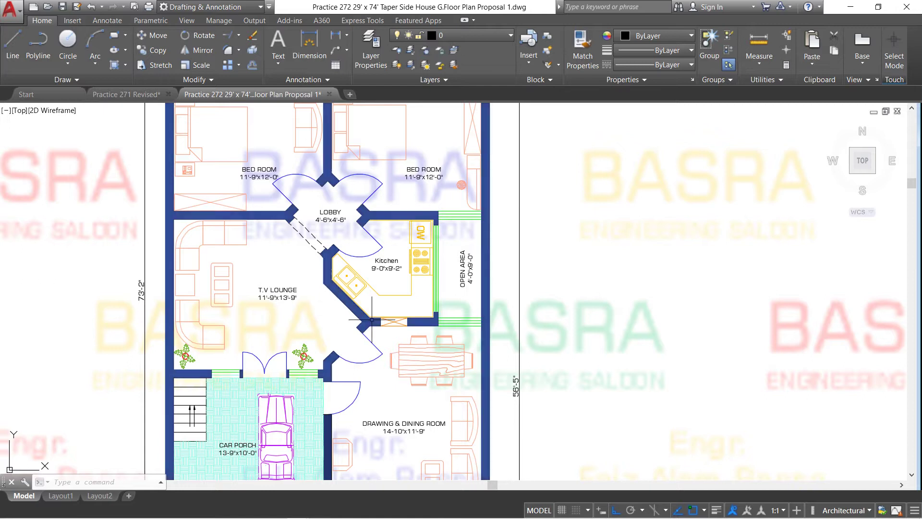
{"action": "scroll", "coordinate": [322, 369], "scroll_direction": "down", "scroll_amount": 2}
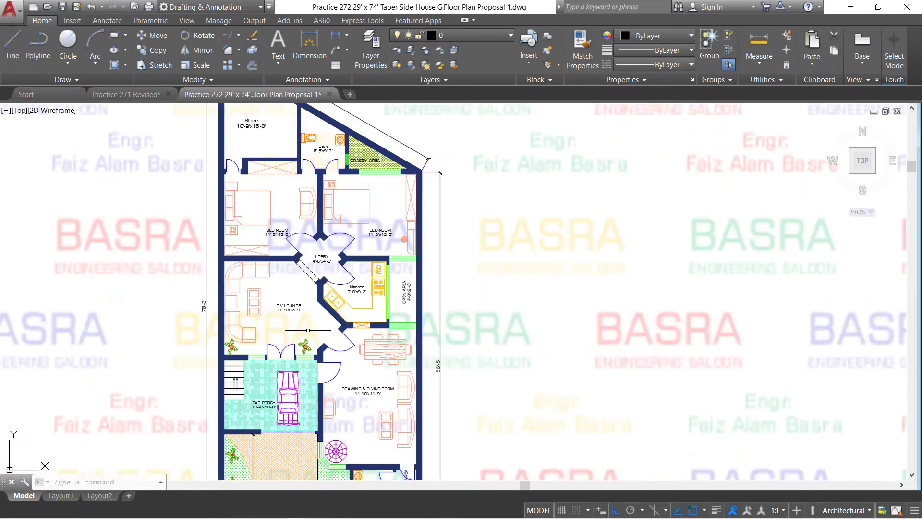
{"action": "scroll", "coordinate": [358, 406], "scroll_direction": "up", "scroll_amount": 4}
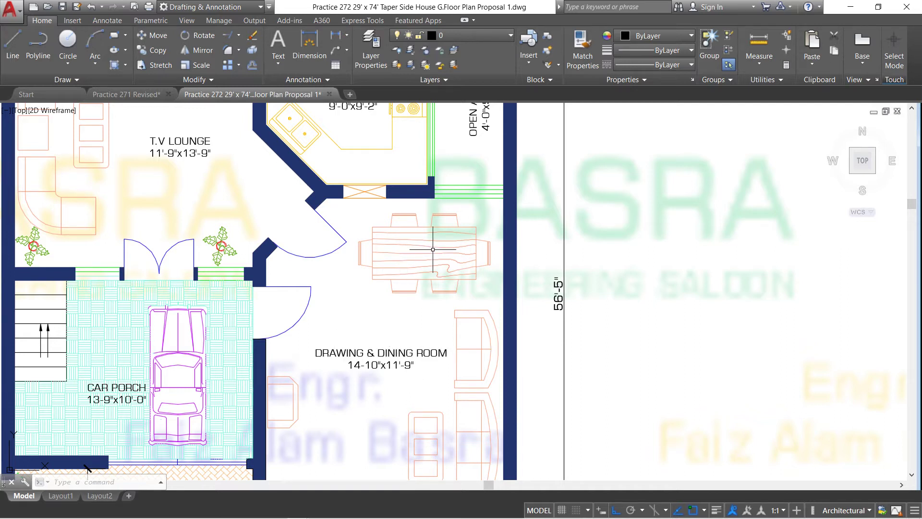
{"action": "scroll", "coordinate": [445, 400], "scroll_direction": "down", "scroll_amount": 2}
{"action": "scroll", "coordinate": [432, 401], "scroll_direction": "down", "scroll_amount": 2}
{"action": "scroll", "coordinate": [420, 402], "scroll_direction": "up", "scroll_amount": 2}
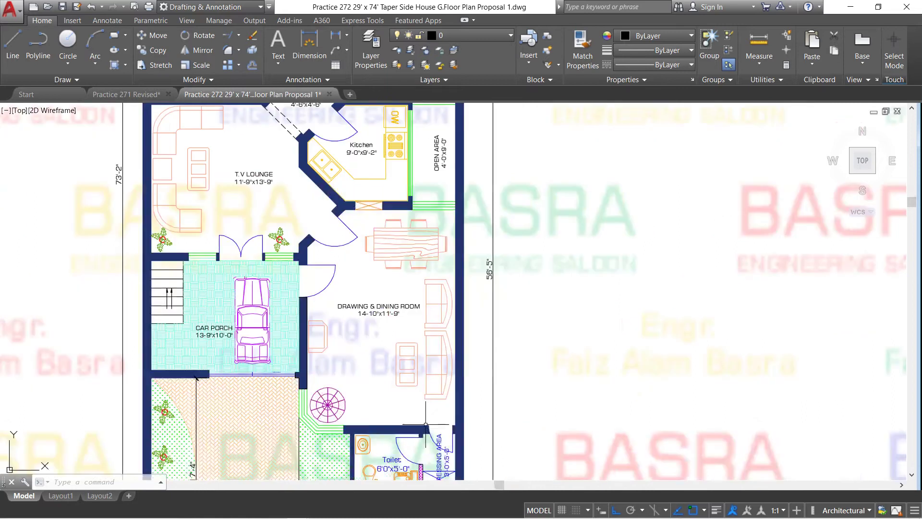
{"action": "scroll", "coordinate": [420, 401], "scroll_direction": "down", "scroll_amount": 2}
{"action": "scroll", "coordinate": [420, 396], "scroll_direction": "up", "scroll_amount": 2}
{"action": "scroll", "coordinate": [422, 384], "scroll_direction": "up", "scroll_amount": 4}
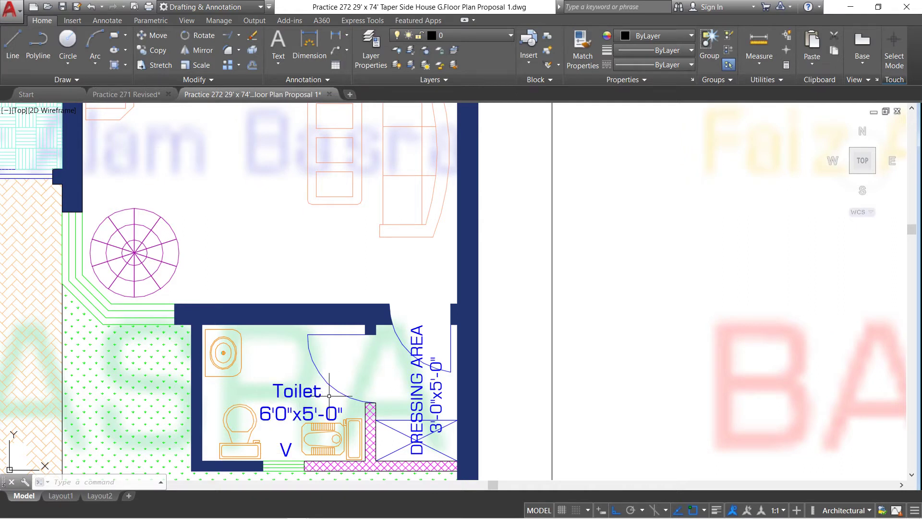
Match the magenta crosshatch strip below the toilet to the solid wall hatch.
{"action": "scroll", "coordinate": [405, 453], "scroll_direction": "up", "scroll_amount": 1}
{"action": "scroll", "coordinate": [385, 424], "scroll_direction": "down", "scroll_amount": 1}
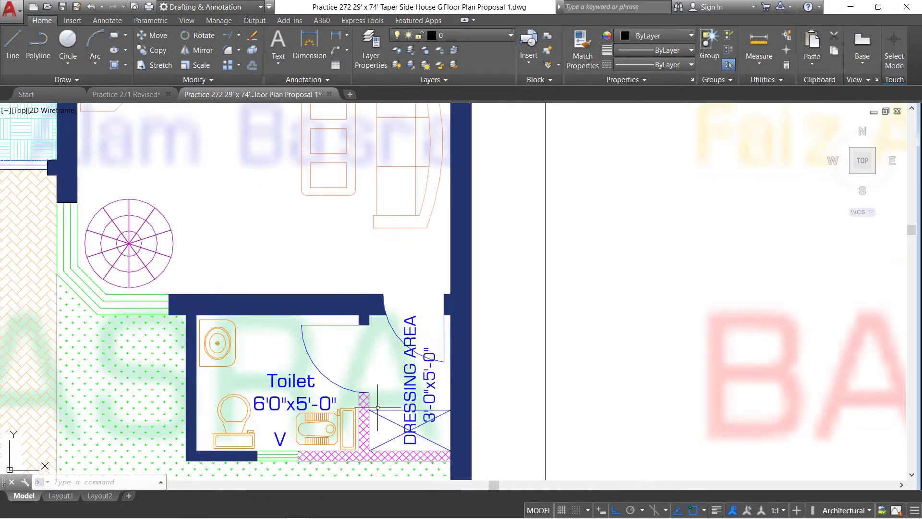
{"action": "left_click", "coordinate": [583, 50]}
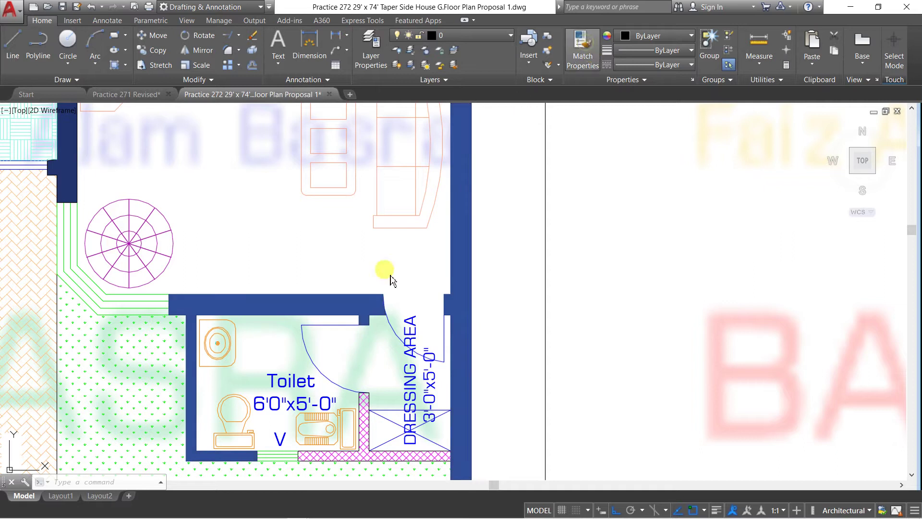
{"action": "left_click", "coordinate": [365, 301]}
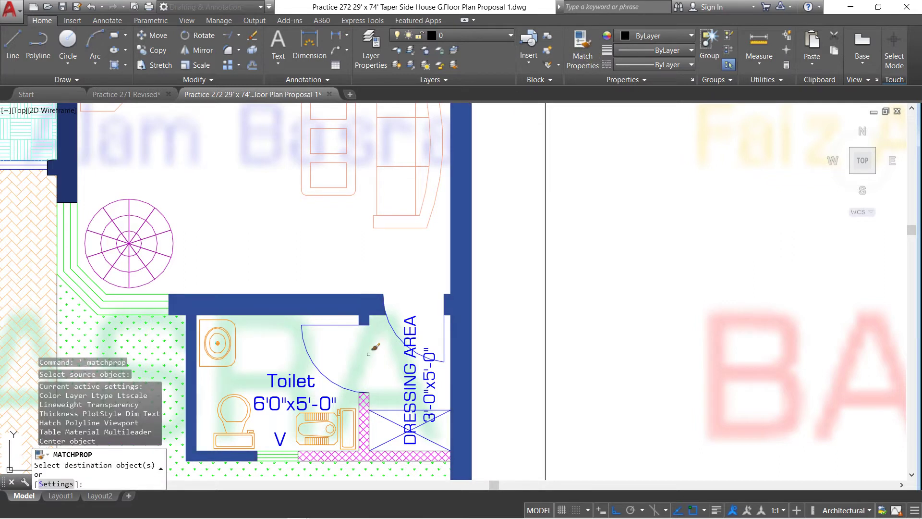
{"action": "left_click", "coordinate": [370, 453]}
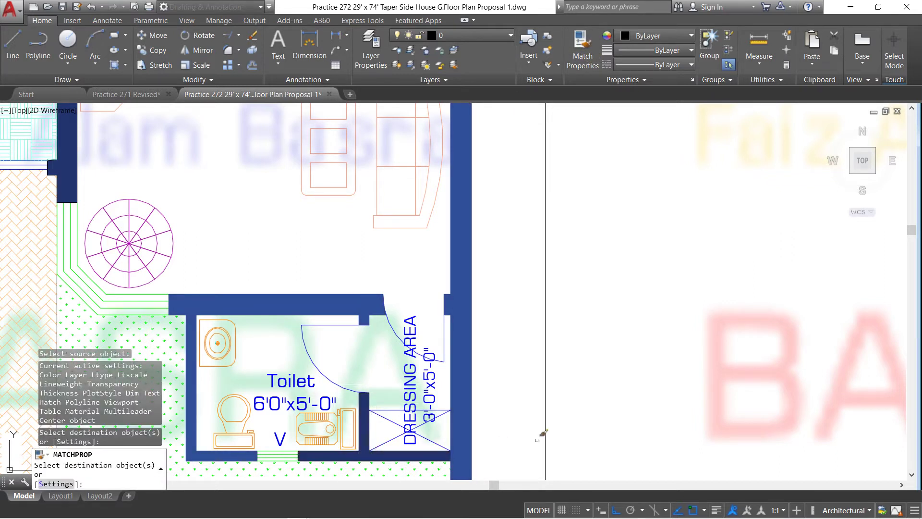
{"action": "right_click", "coordinate": [517, 403]}
{"action": "left_click", "coordinate": [528, 408]}
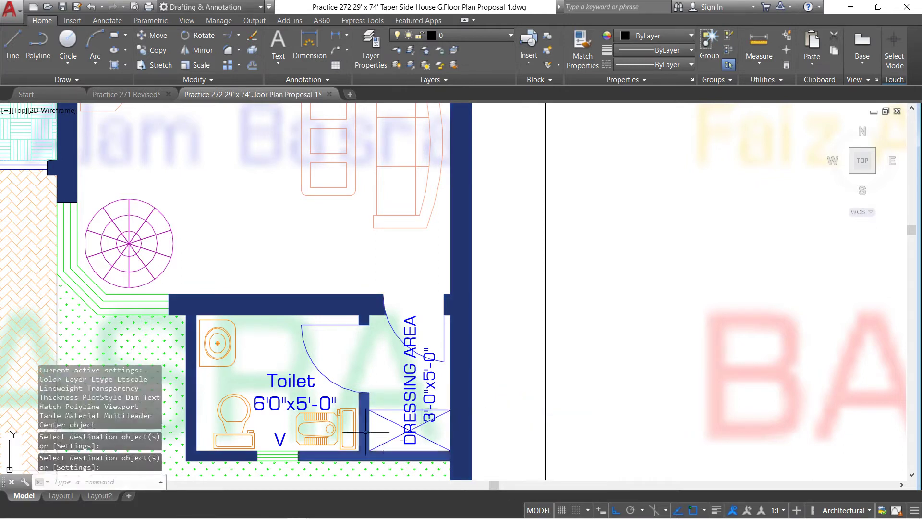
{"action": "scroll", "coordinate": [416, 375], "scroll_direction": "down", "scroll_amount": 2}
{"action": "scroll", "coordinate": [358, 419], "scroll_direction": "down", "scroll_amount": 1}
{"action": "scroll", "coordinate": [336, 336], "scroll_direction": "down", "scroll_amount": 2}
{"action": "scroll", "coordinate": [288, 240], "scroll_direction": "down", "scroll_amount": 1}
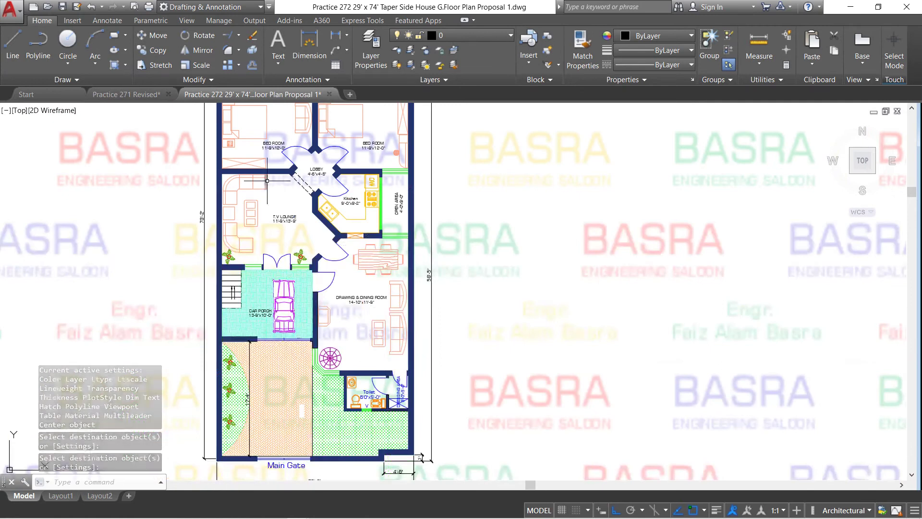
{"action": "scroll", "coordinate": [250, 144], "scroll_direction": "up", "scroll_amount": 2}
{"action": "scroll", "coordinate": [249, 144], "scroll_direction": "up", "scroll_amount": 1}
{"action": "scroll", "coordinate": [250, 144], "scroll_direction": "down", "scroll_amount": 1}
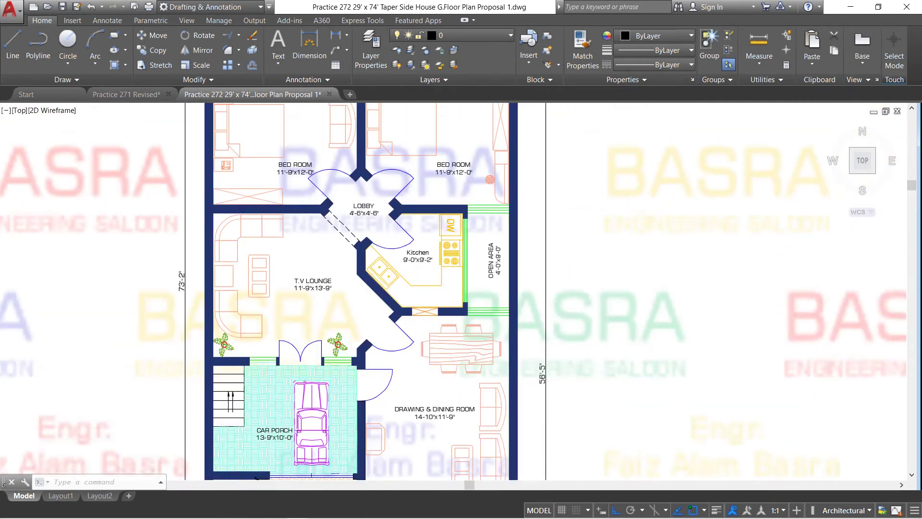
{"action": "scroll", "coordinate": [300, 198], "scroll_direction": "up", "scroll_amount": 2}
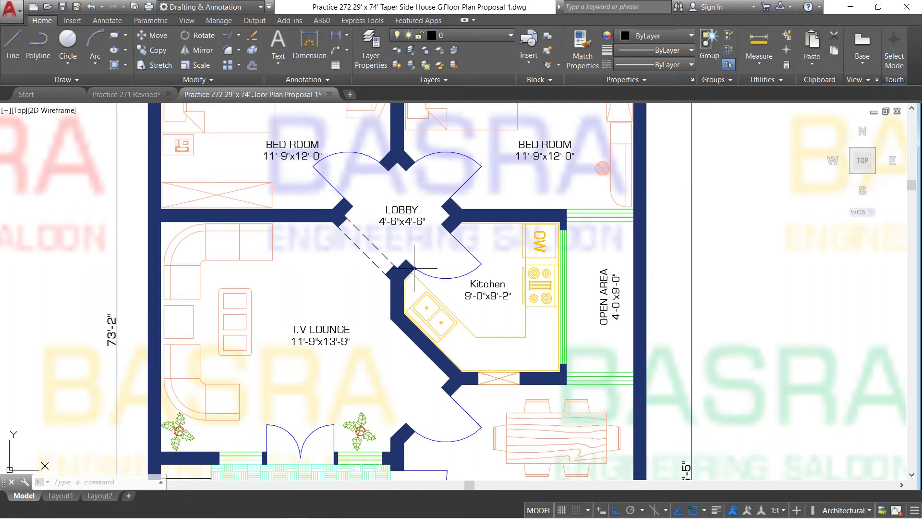
{"action": "scroll", "coordinate": [458, 375], "scroll_direction": "down", "scroll_amount": 2}
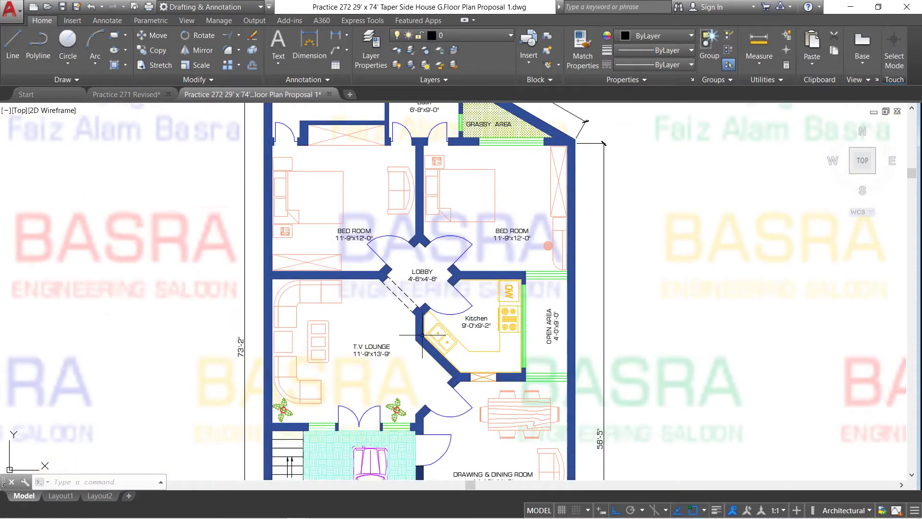
{"action": "scroll", "coordinate": [422, 335], "scroll_direction": "down", "scroll_amount": 2}
{"action": "scroll", "coordinate": [424, 329], "scroll_direction": "up", "scroll_amount": 4}
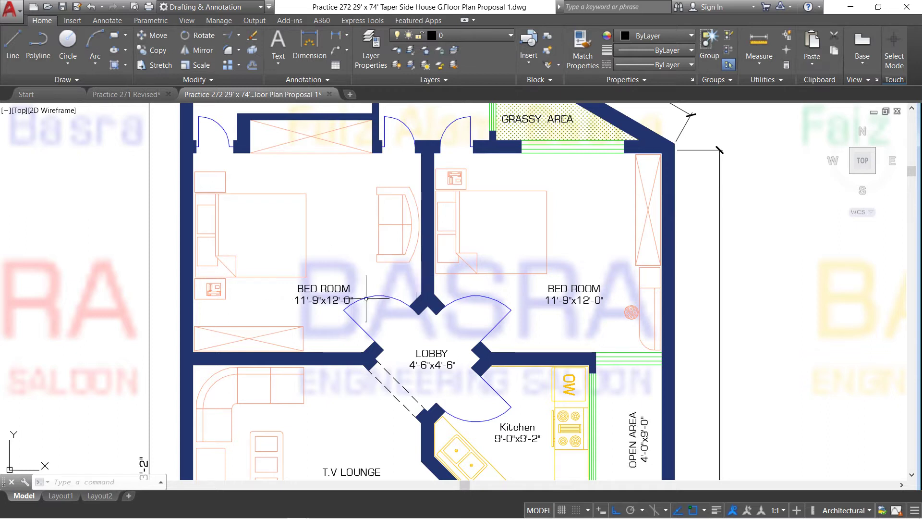
{"action": "scroll", "coordinate": [324, 352], "scroll_direction": "down", "scroll_amount": 2}
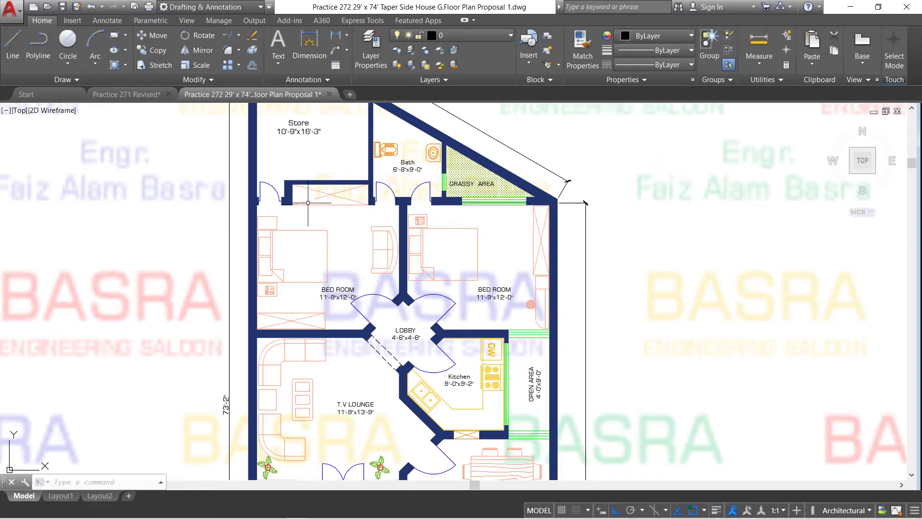
{"action": "scroll", "coordinate": [321, 197], "scroll_direction": "up", "scroll_amount": 2}
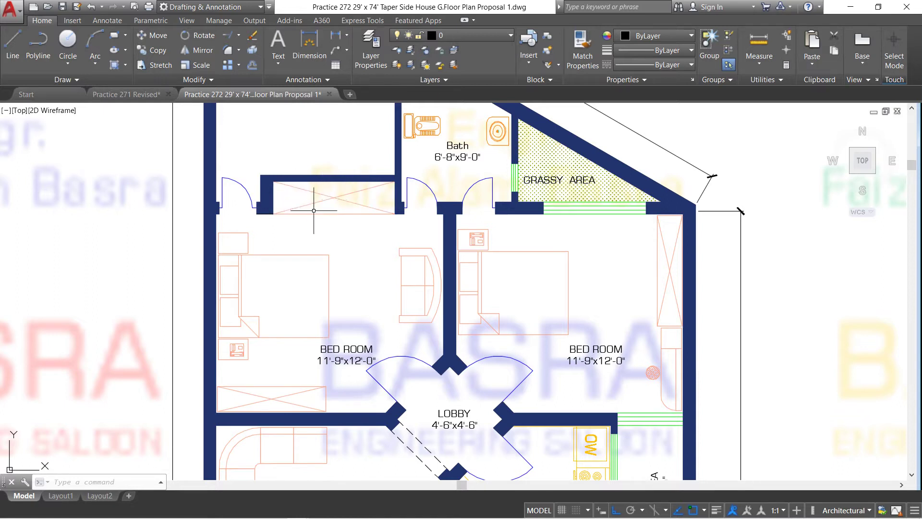
{"action": "scroll", "coordinate": [314, 210], "scroll_direction": "down", "scroll_amount": 3}
{"action": "scroll", "coordinate": [322, 230], "scroll_direction": "down", "scroll_amount": 2}
{"action": "scroll", "coordinate": [302, 183], "scroll_direction": "up", "scroll_amount": 2}
{"action": "scroll", "coordinate": [282, 242], "scroll_direction": "up", "scroll_amount": 3}
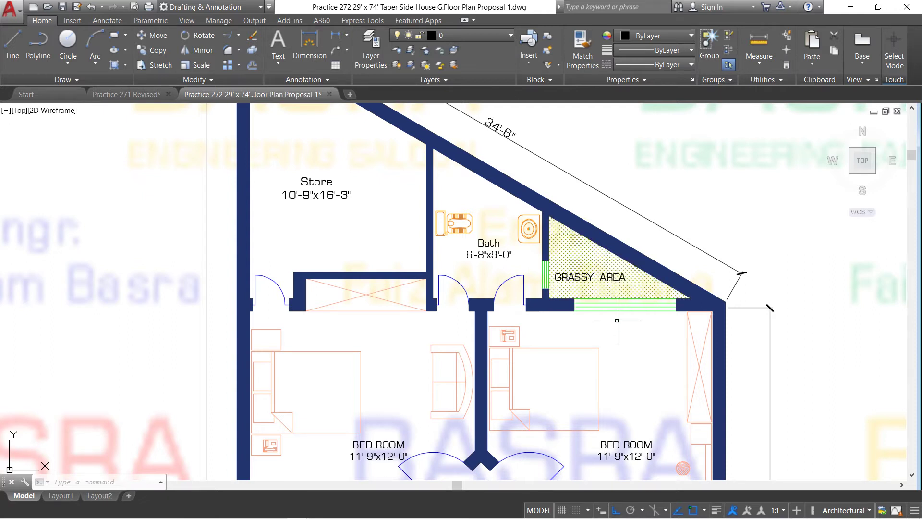
{"action": "scroll", "coordinate": [620, 321], "scroll_direction": "up", "scroll_amount": 2}
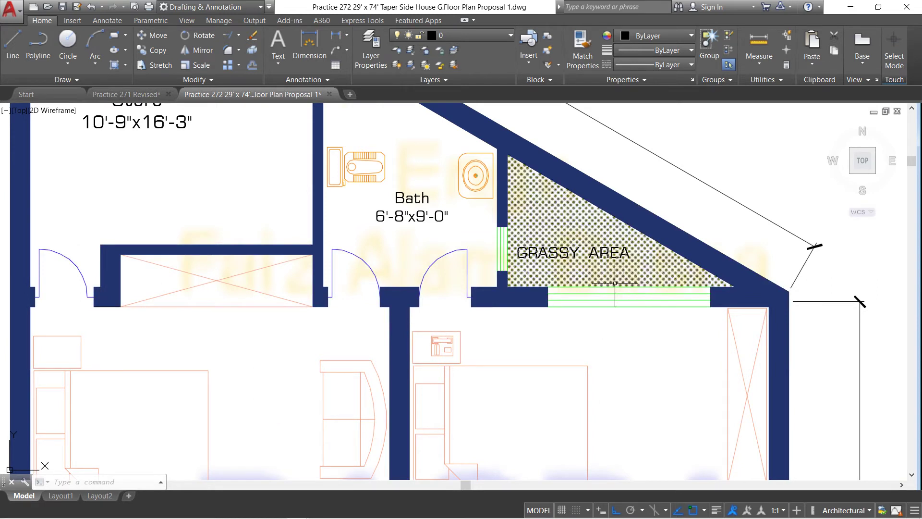
{"action": "scroll", "coordinate": [577, 252], "scroll_direction": "down", "scroll_amount": 5}
{"action": "scroll", "coordinate": [541, 256], "scroll_direction": "up", "scroll_amount": 3}
{"action": "scroll", "coordinate": [536, 258], "scroll_direction": "down", "scroll_amount": 2}
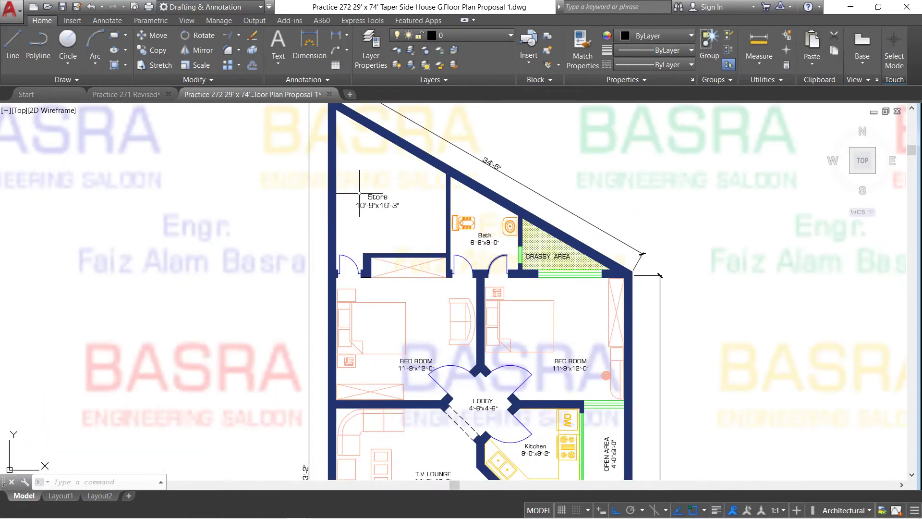
{"action": "scroll", "coordinate": [400, 245], "scroll_direction": "down", "scroll_amount": 2}
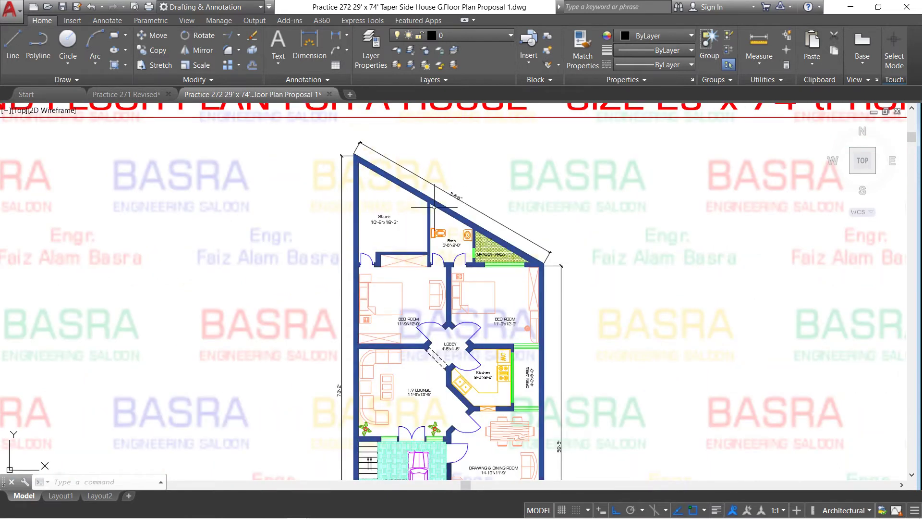
{"action": "scroll", "coordinate": [451, 215], "scroll_direction": "up", "scroll_amount": 2}
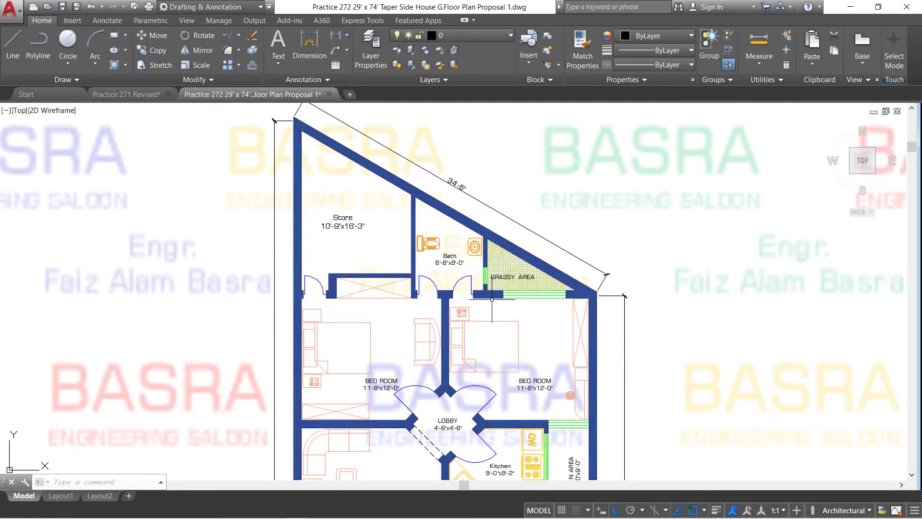
{"action": "scroll", "coordinate": [485, 279], "scroll_direction": "down", "scroll_amount": 2}
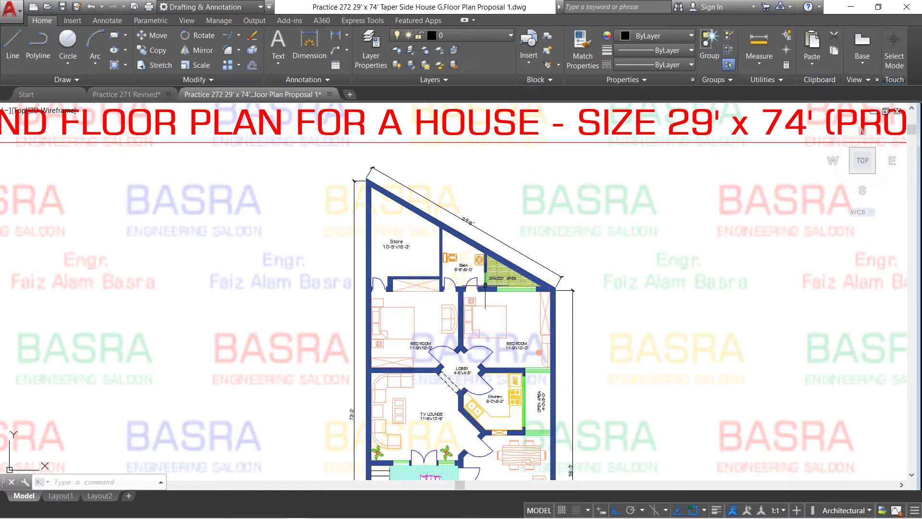
{"action": "scroll", "coordinate": [406, 233], "scroll_direction": "down", "scroll_amount": 2}
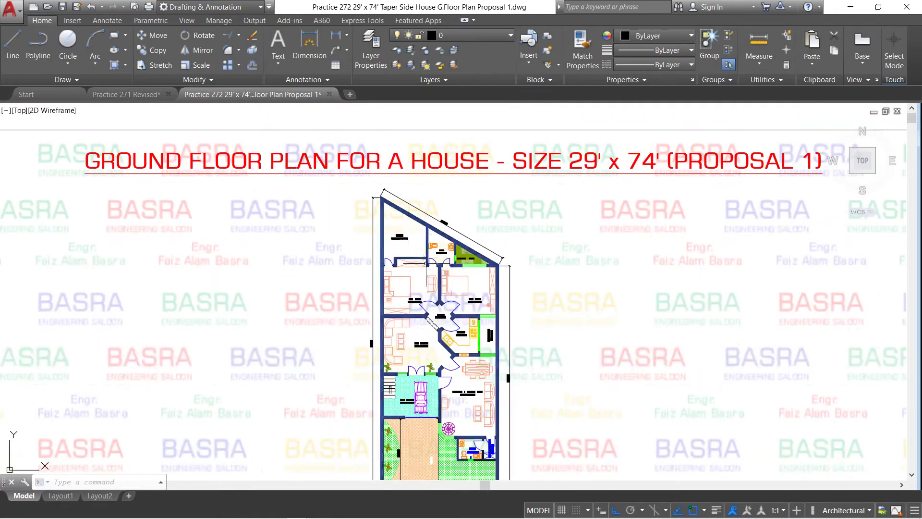
{"action": "scroll", "coordinate": [428, 269], "scroll_direction": "up", "scroll_amount": 2}
{"action": "scroll", "coordinate": [415, 251], "scroll_direction": "down", "scroll_amount": 2}
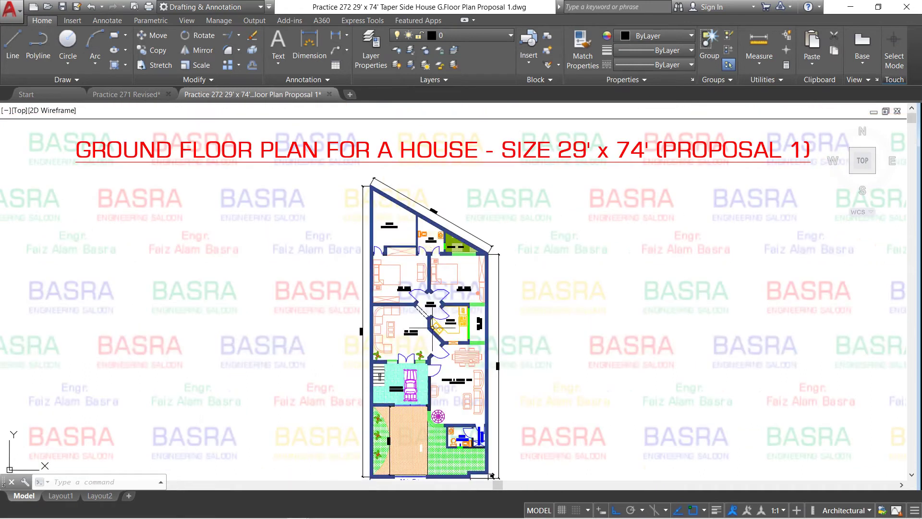
{"action": "scroll", "coordinate": [419, 416], "scroll_direction": "up", "scroll_amount": 2}
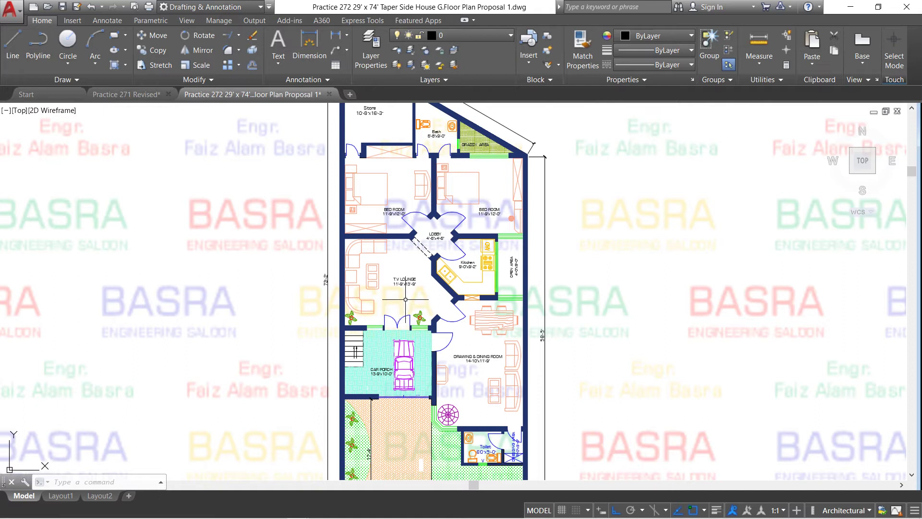
{"action": "scroll", "coordinate": [399, 298], "scroll_direction": "down", "scroll_amount": 2}
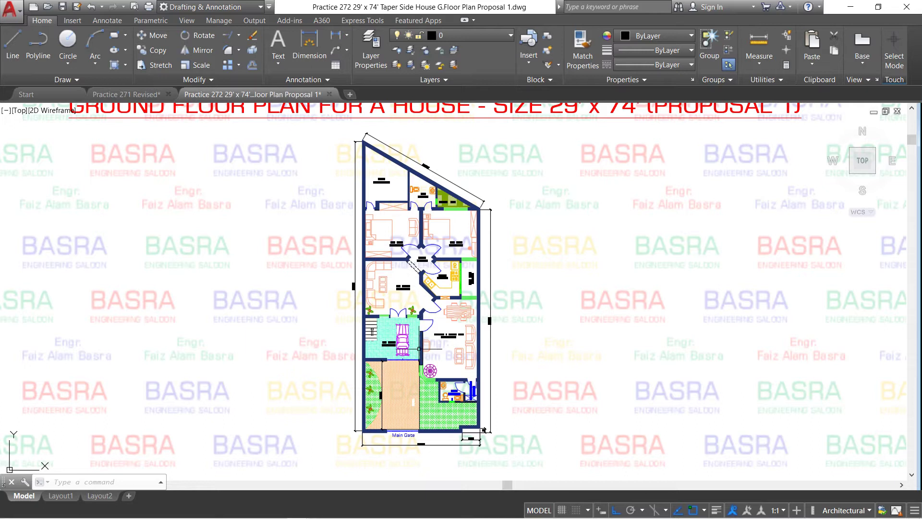
{"action": "scroll", "coordinate": [401, 405], "scroll_direction": "up", "scroll_amount": 2}
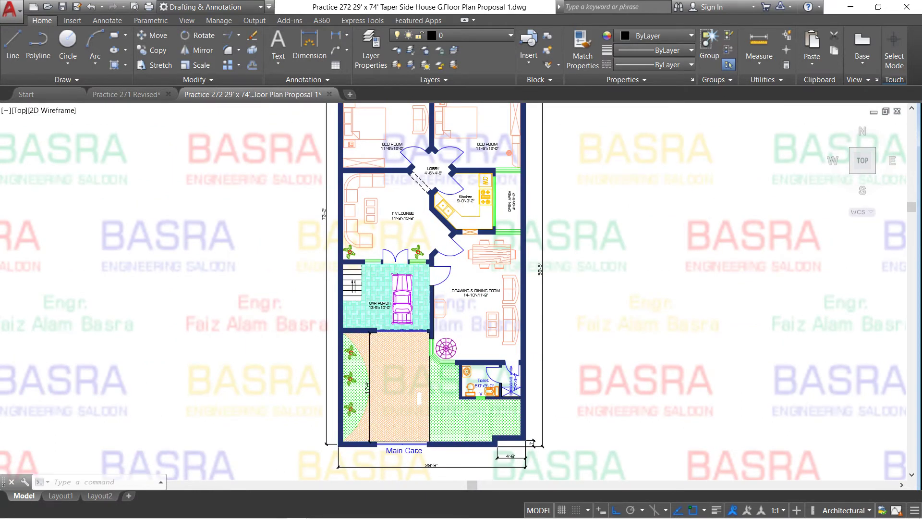
{"action": "scroll", "coordinate": [448, 331], "scroll_direction": "up", "scroll_amount": 2}
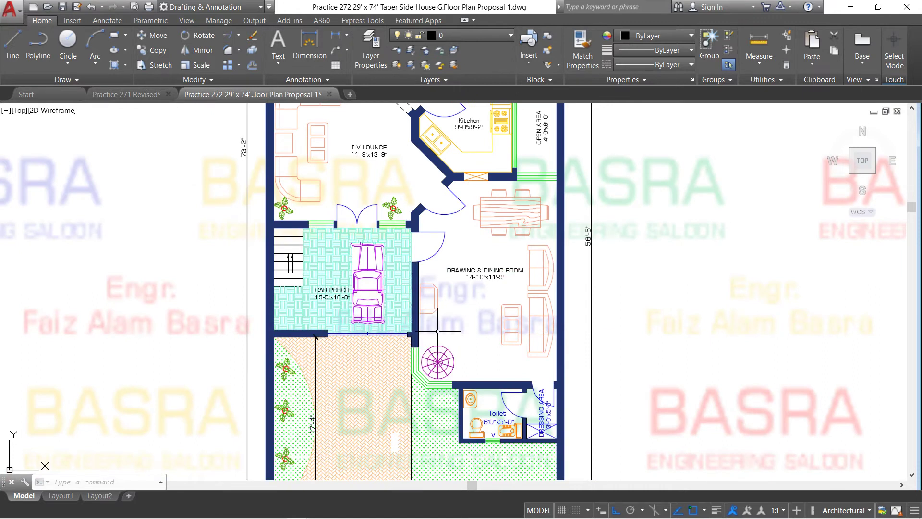
{"action": "scroll", "coordinate": [440, 387], "scroll_direction": "up", "scroll_amount": 2}
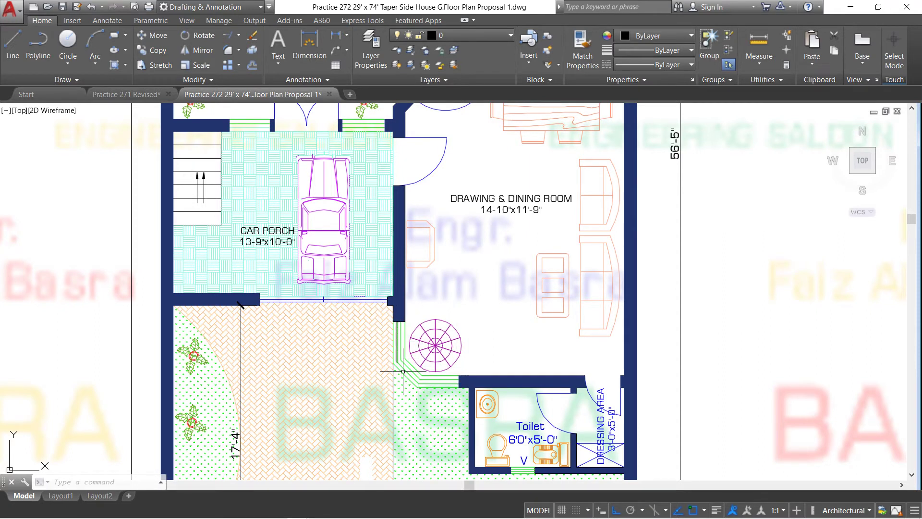
{"action": "scroll", "coordinate": [446, 389], "scroll_direction": "up", "scroll_amount": 2}
{"action": "scroll", "coordinate": [446, 390], "scroll_direction": "down", "scroll_amount": 2}
{"action": "scroll", "coordinate": [446, 389], "scroll_direction": "down", "scroll_amount": 4}
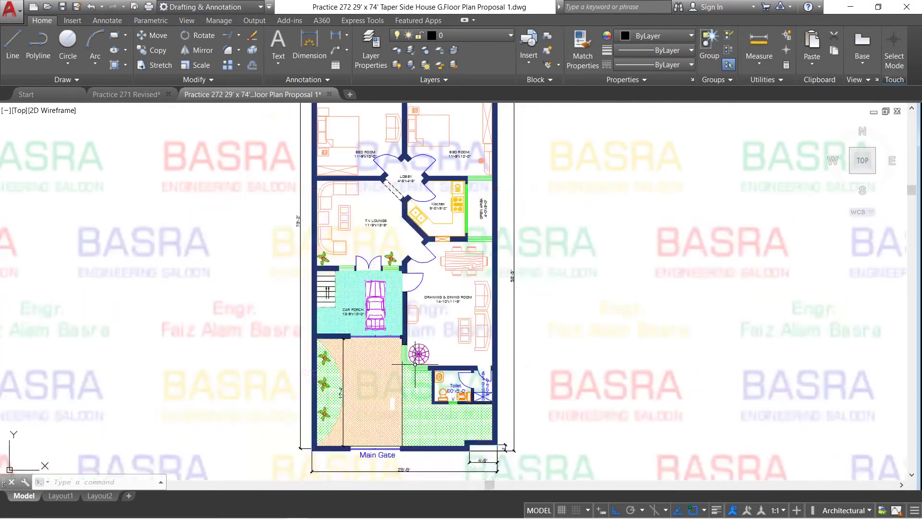
{"action": "scroll", "coordinate": [459, 397], "scroll_direction": "up", "scroll_amount": 4}
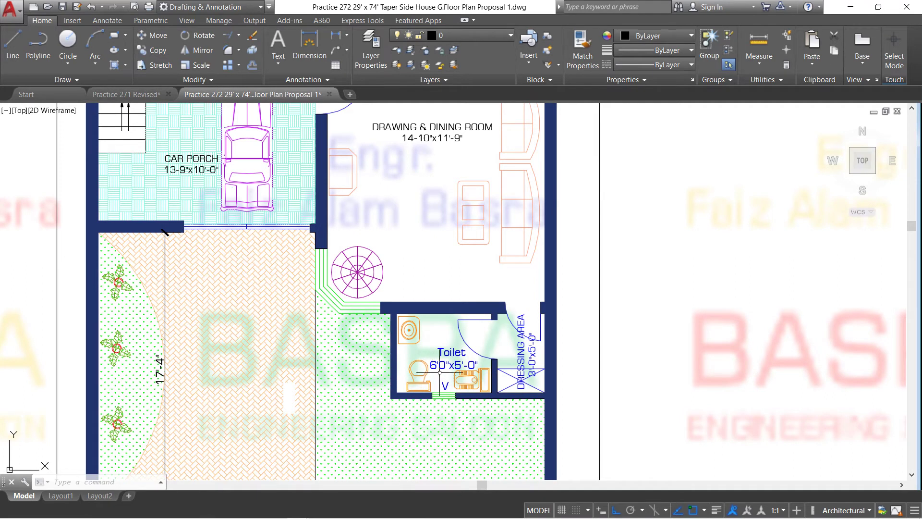
{"action": "scroll", "coordinate": [440, 372], "scroll_direction": "down", "scroll_amount": 2}
{"action": "scroll", "coordinate": [440, 369], "scroll_direction": "up", "scroll_amount": 2}
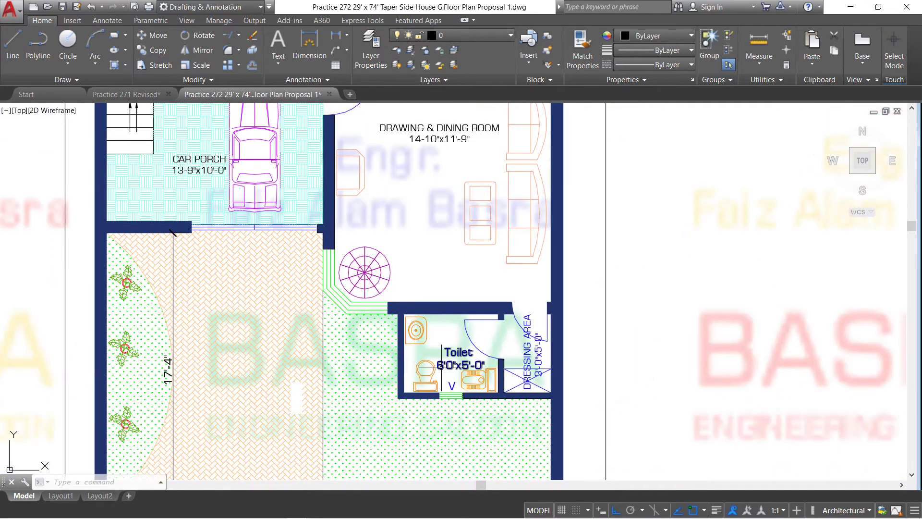
{"action": "scroll", "coordinate": [440, 368], "scroll_direction": "up", "scroll_amount": 2}
{"action": "scroll", "coordinate": [418, 370], "scroll_direction": "up", "scroll_amount": 2}
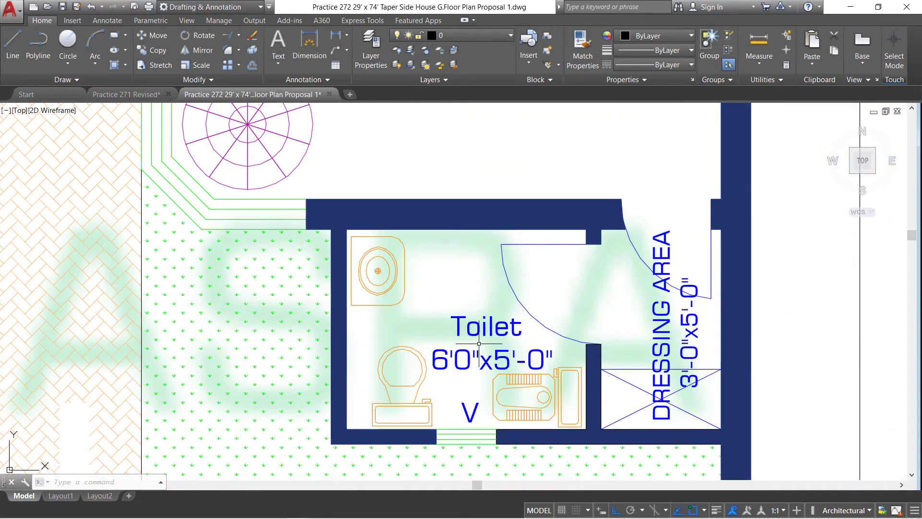
{"action": "scroll", "coordinate": [552, 298], "scroll_direction": "down", "scroll_amount": 3}
{"action": "scroll", "coordinate": [514, 247], "scroll_direction": "down", "scroll_amount": 2}
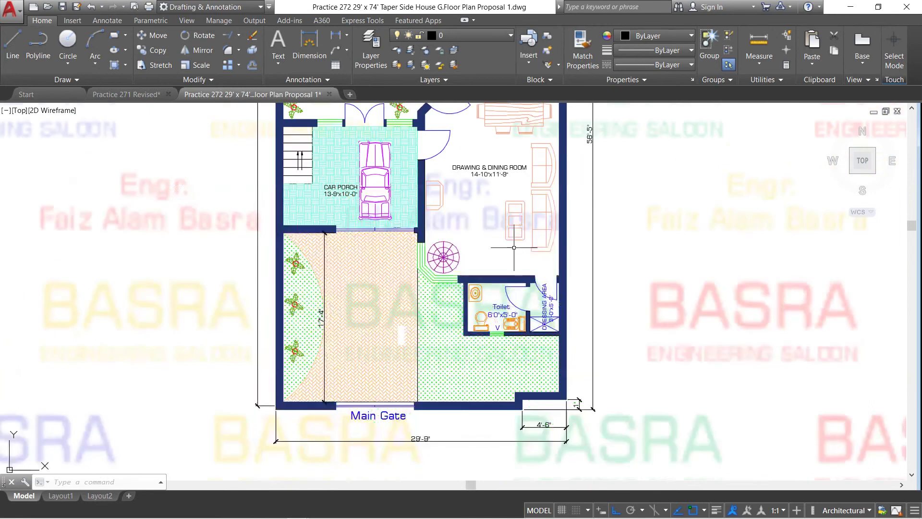
{"action": "scroll", "coordinate": [510, 182], "scroll_direction": "down", "scroll_amount": 1}
{"action": "scroll", "coordinate": [513, 185], "scroll_direction": "up", "scroll_amount": 3}
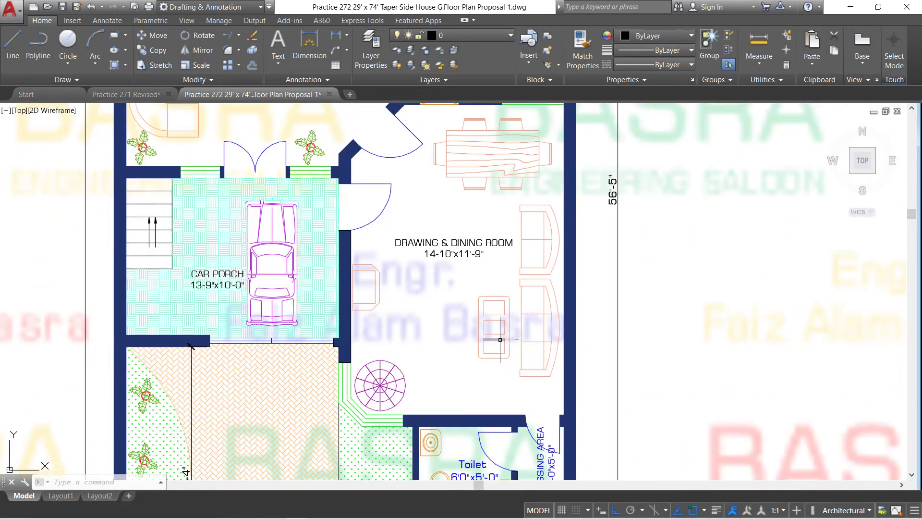
{"action": "scroll", "coordinate": [500, 340], "scroll_direction": "down", "scroll_amount": 2}
{"action": "scroll", "coordinate": [487, 230], "scroll_direction": "down", "scroll_amount": 2}
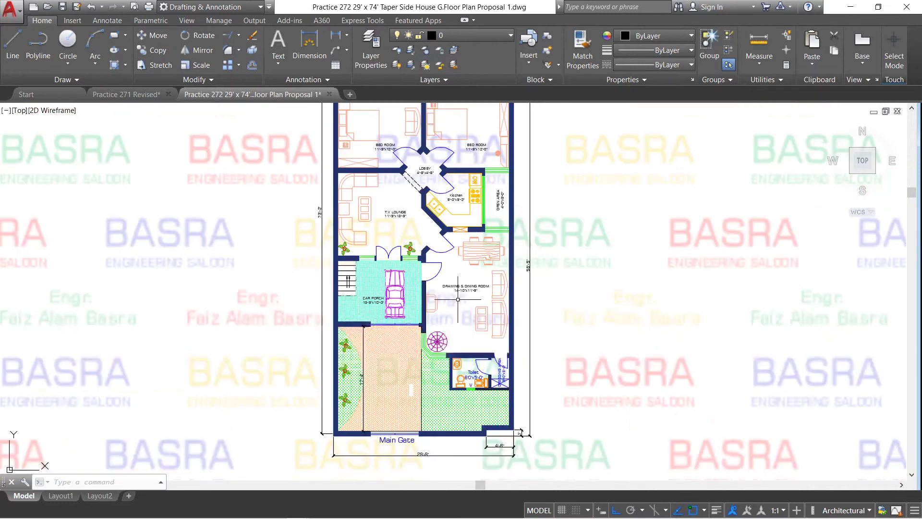
{"action": "scroll", "coordinate": [470, 202], "scroll_direction": "up", "scroll_amount": 2}
{"action": "scroll", "coordinate": [479, 181], "scroll_direction": "up", "scroll_amount": 2}
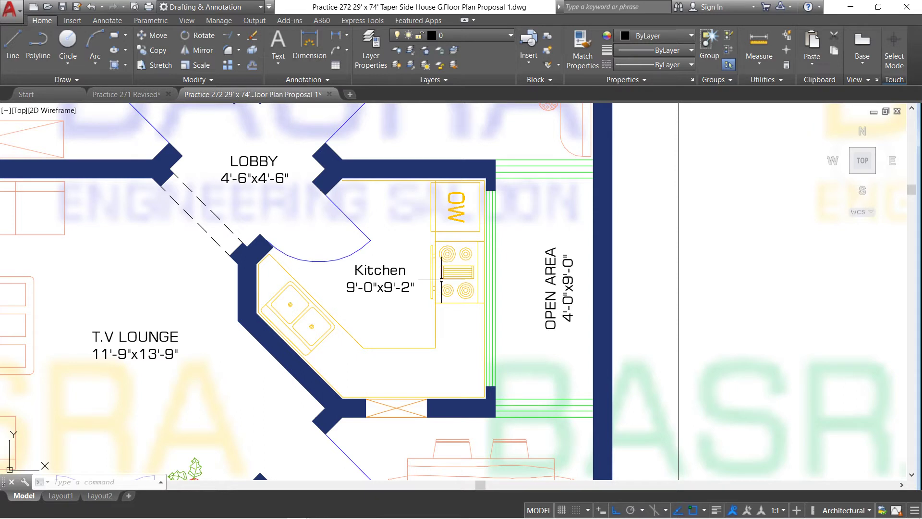
{"action": "scroll", "coordinate": [315, 318], "scroll_direction": "down", "scroll_amount": 3}
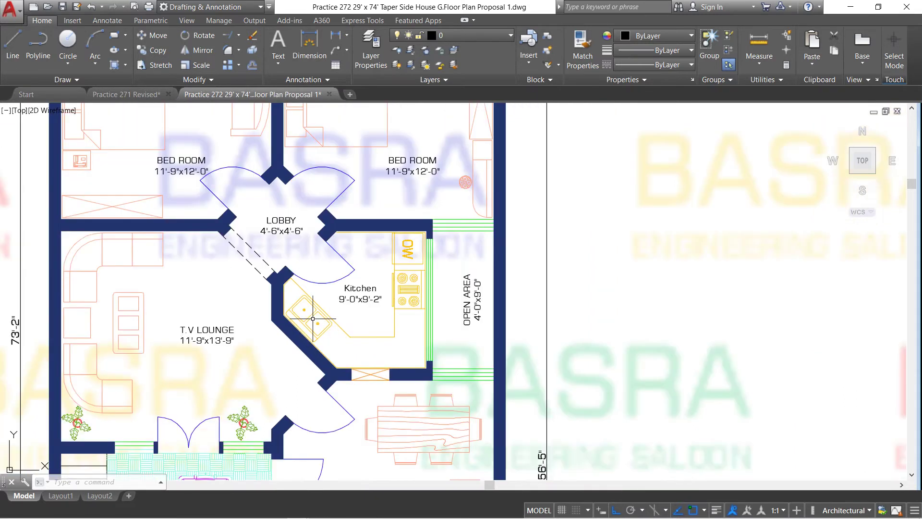
{"action": "scroll", "coordinate": [358, 317], "scroll_direction": "down", "scroll_amount": 2}
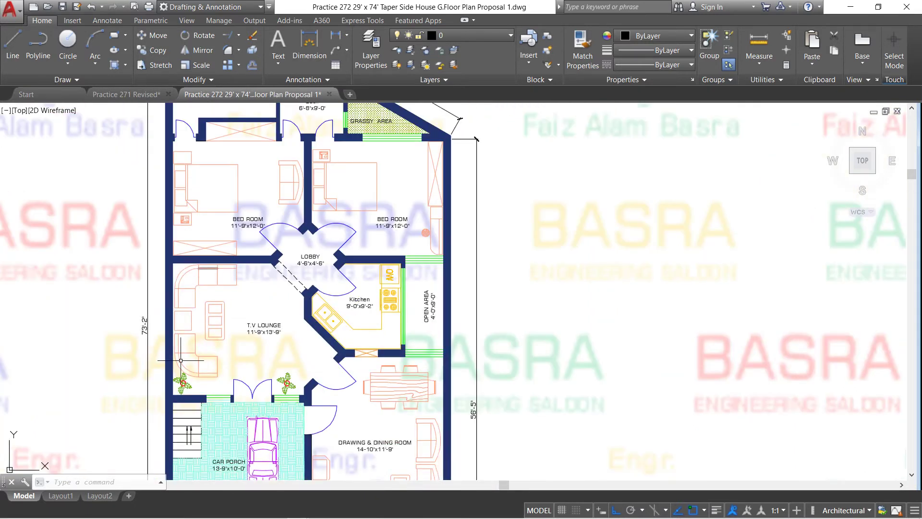
{"action": "scroll", "coordinate": [185, 311], "scroll_direction": "up", "scroll_amount": 2}
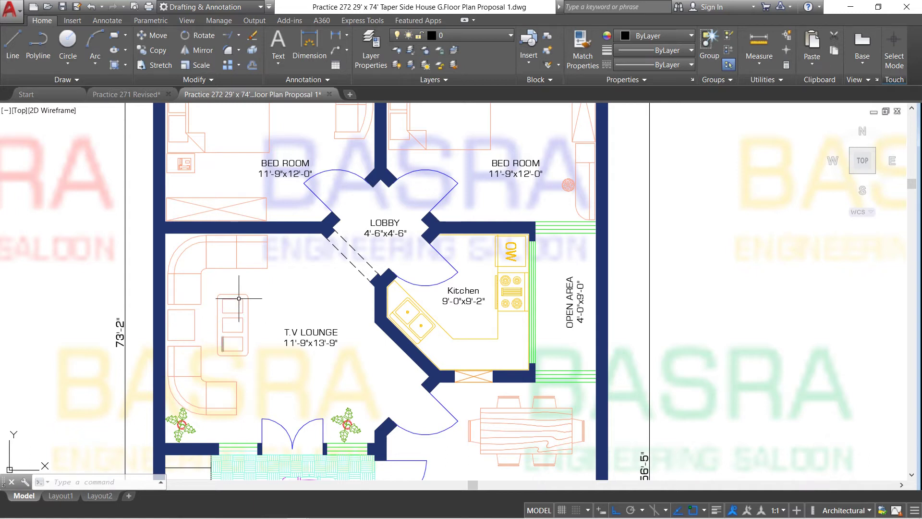
{"action": "scroll", "coordinate": [225, 342], "scroll_direction": "down", "scroll_amount": 2}
{"action": "scroll", "coordinate": [226, 342], "scroll_direction": "down", "scroll_amount": 1}
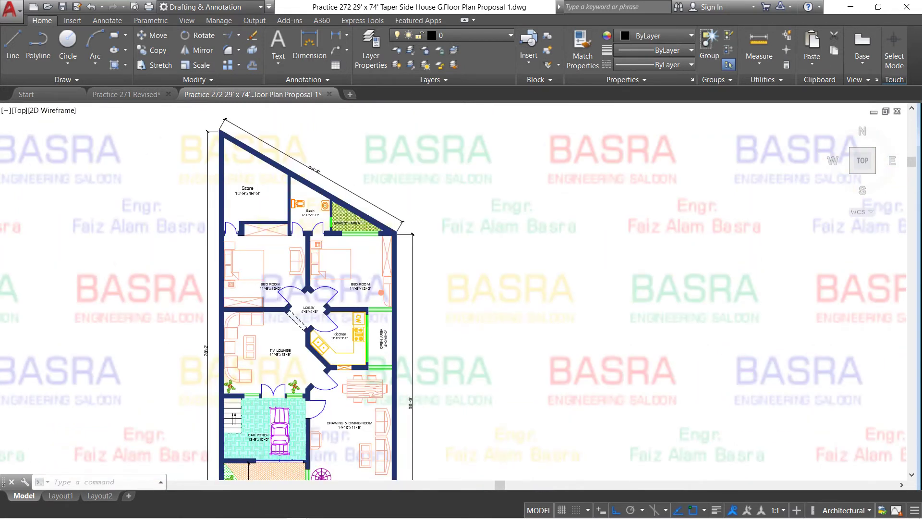
{"action": "scroll", "coordinate": [269, 288], "scroll_direction": "up", "scroll_amount": 3}
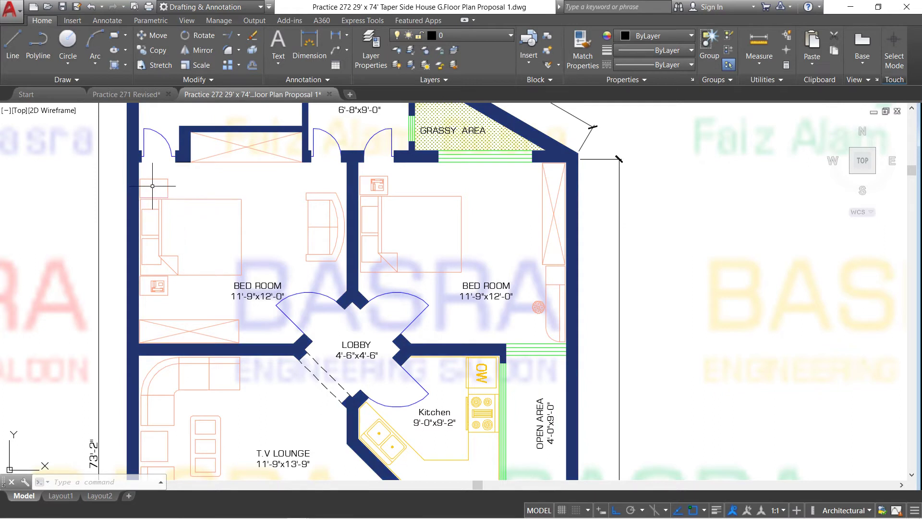
{"action": "scroll", "coordinate": [226, 274], "scroll_direction": "down", "scroll_amount": 2}
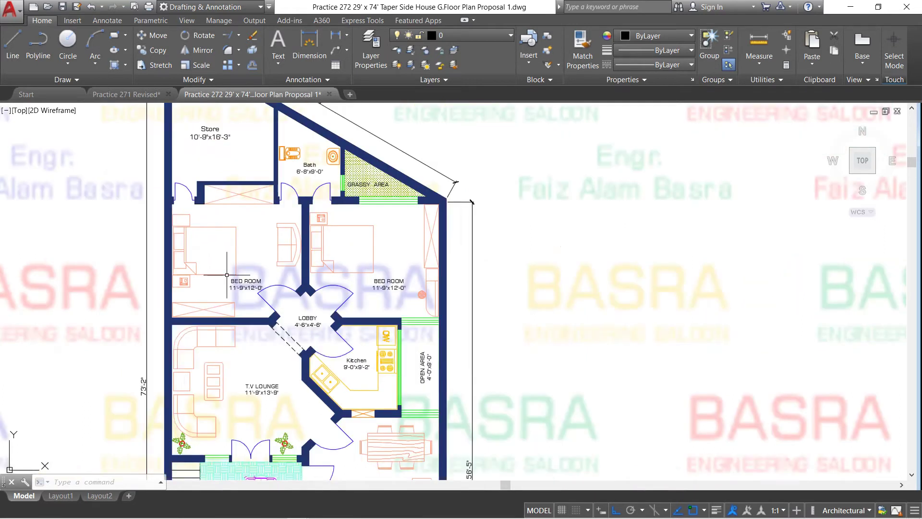
{"action": "scroll", "coordinate": [440, 293], "scroll_direction": "up", "scroll_amount": 2}
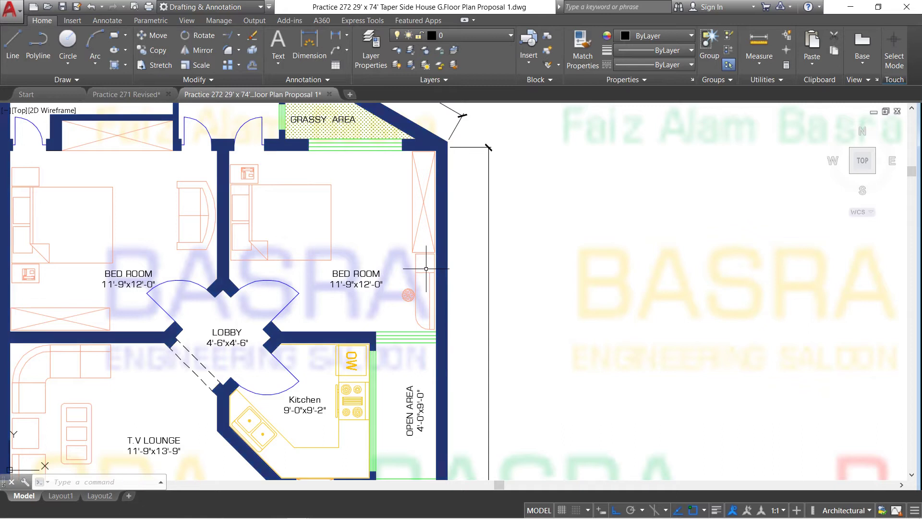
{"action": "scroll", "coordinate": [414, 304], "scroll_direction": "up", "scroll_amount": 5}
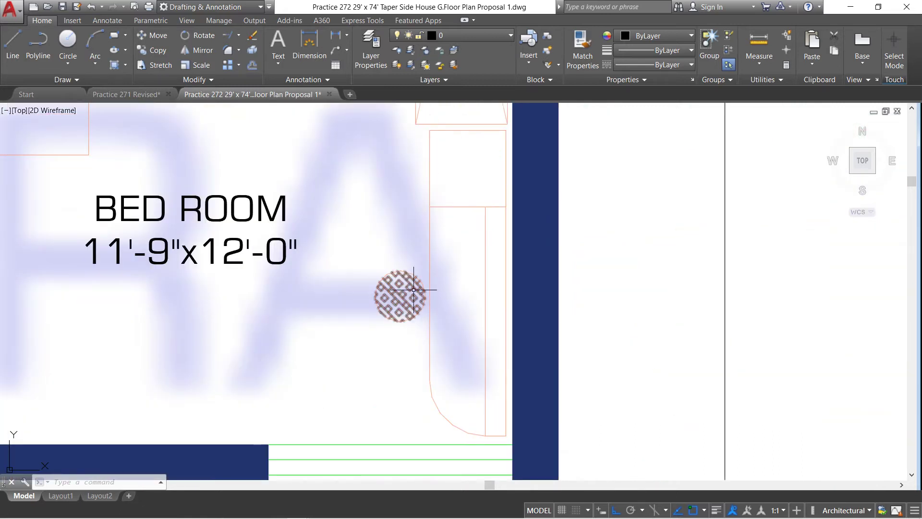
{"action": "scroll", "coordinate": [426, 305], "scroll_direction": "down", "scroll_amount": 3}
{"action": "scroll", "coordinate": [421, 271], "scroll_direction": "down", "scroll_amount": 2}
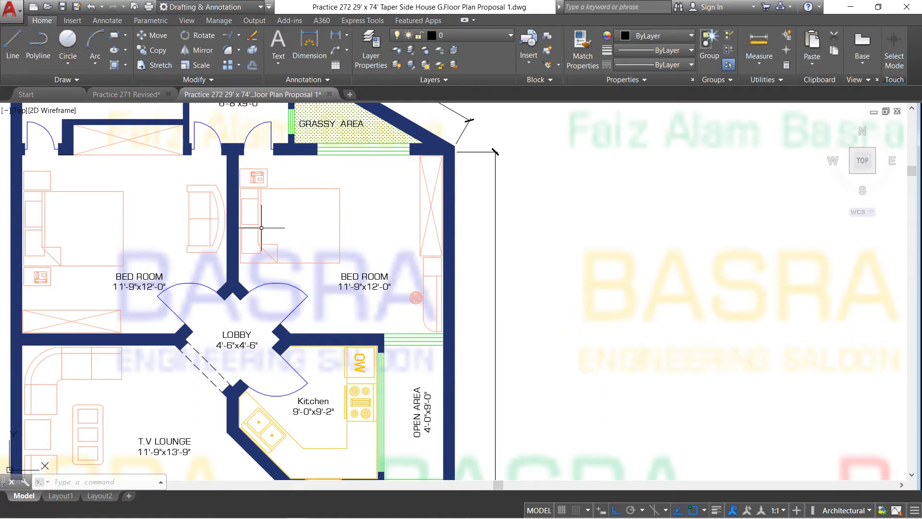
{"action": "scroll", "coordinate": [251, 176], "scroll_direction": "up", "scroll_amount": 2}
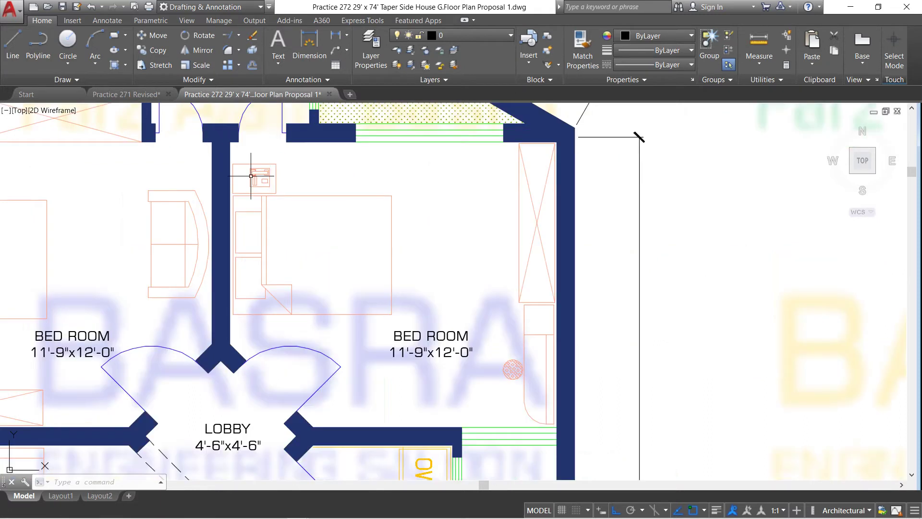
{"action": "scroll", "coordinate": [251, 176], "scroll_direction": "down", "scroll_amount": 4}
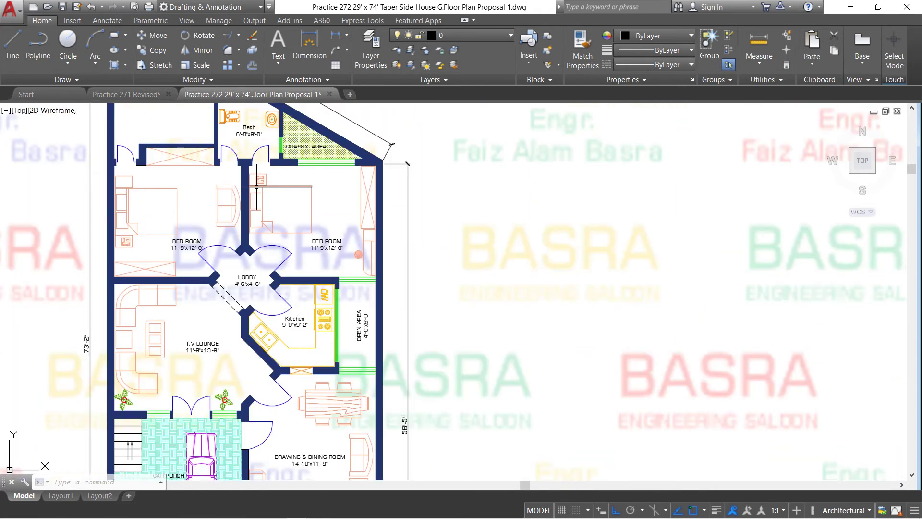
{"action": "scroll", "coordinate": [266, 195], "scroll_direction": "down", "scroll_amount": 4}
{"action": "scroll", "coordinate": [250, 183], "scroll_direction": "up", "scroll_amount": 7}
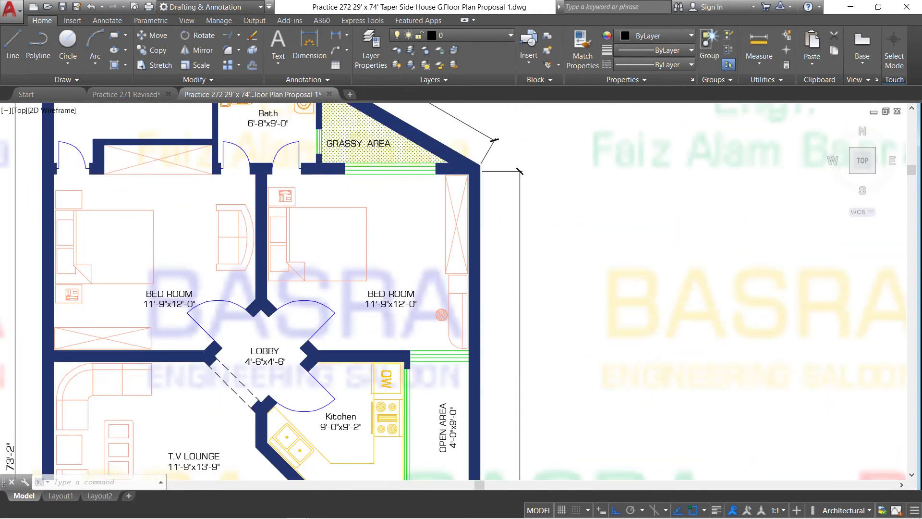
{"action": "scroll", "coordinate": [250, 183], "scroll_direction": "up", "scroll_amount": 1}
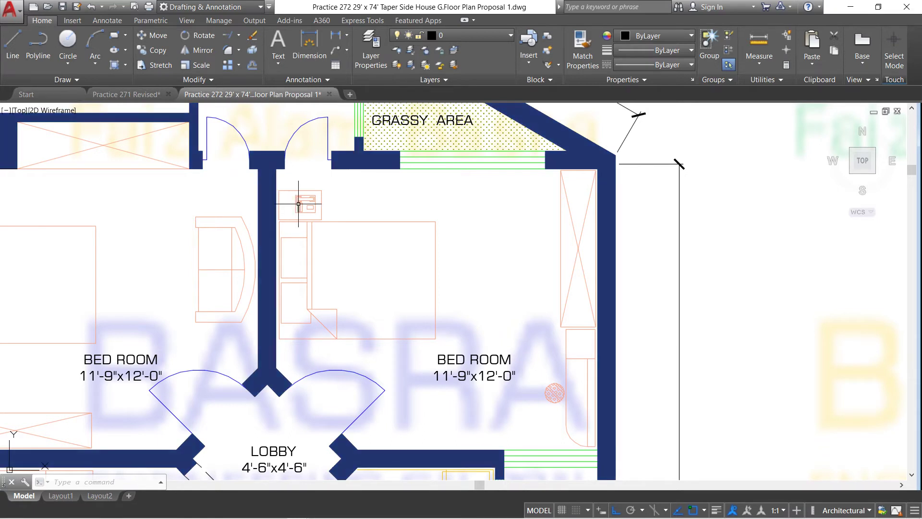
{"action": "scroll", "coordinate": [298, 204], "scroll_direction": "up", "scroll_amount": 2}
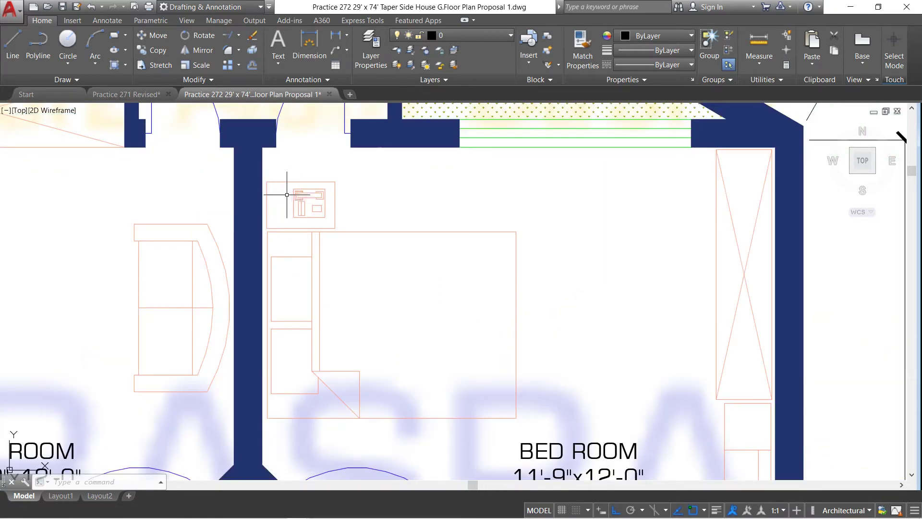
{"action": "scroll", "coordinate": [288, 198], "scroll_direction": "down", "scroll_amount": 4}
{"action": "scroll", "coordinate": [293, 201], "scroll_direction": "down", "scroll_amount": 2}
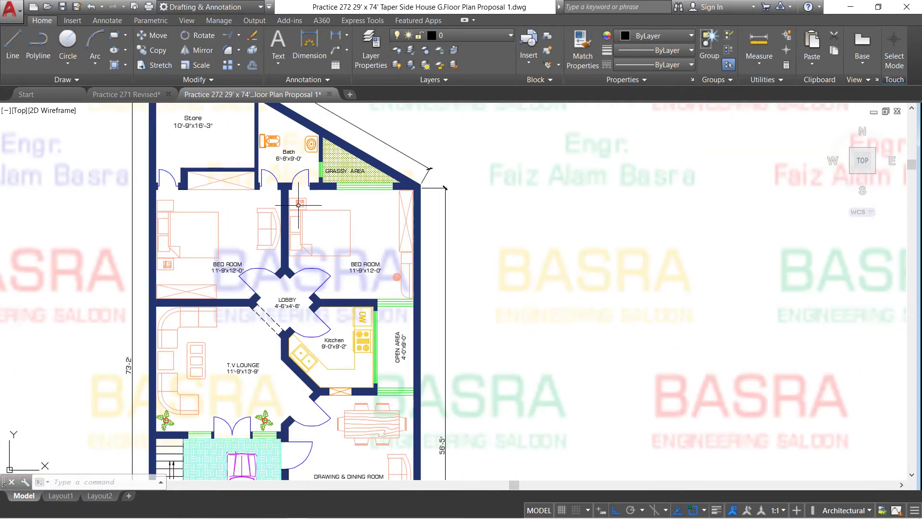
{"action": "scroll", "coordinate": [154, 202], "scroll_direction": "up", "scroll_amount": 2}
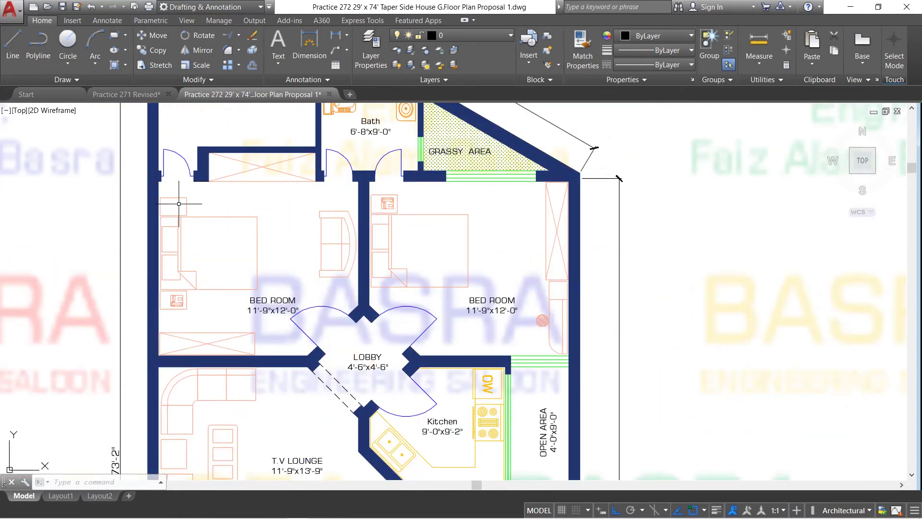
{"action": "scroll", "coordinate": [167, 202], "scroll_direction": "up", "scroll_amount": 2}
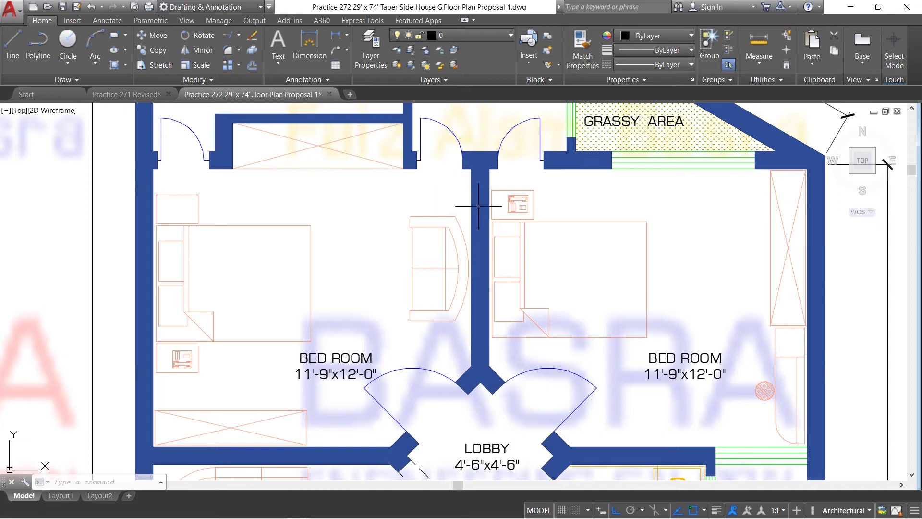
{"action": "scroll", "coordinate": [404, 206], "scroll_direction": "down", "scroll_amount": 2}
{"action": "scroll", "coordinate": [399, 208], "scroll_direction": "up", "scroll_amount": 1}
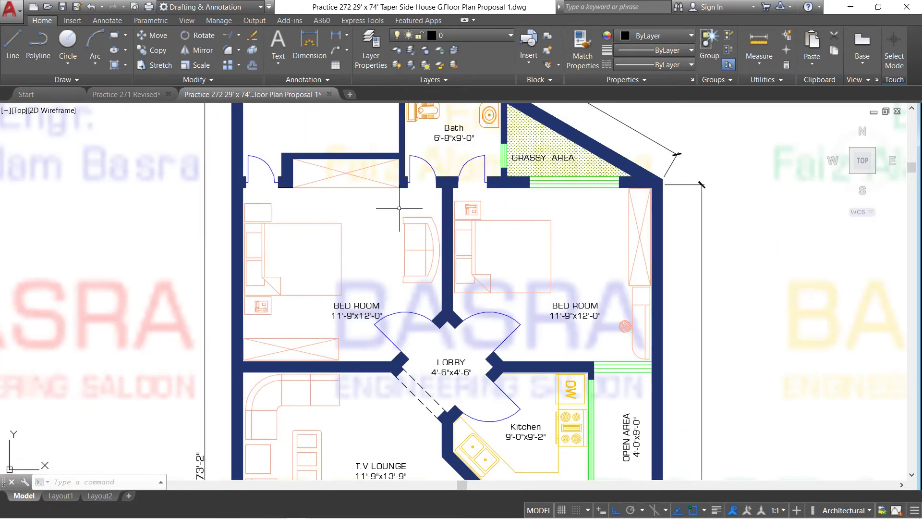
{"action": "scroll", "coordinate": [460, 207], "scroll_direction": "up", "scroll_amount": 2}
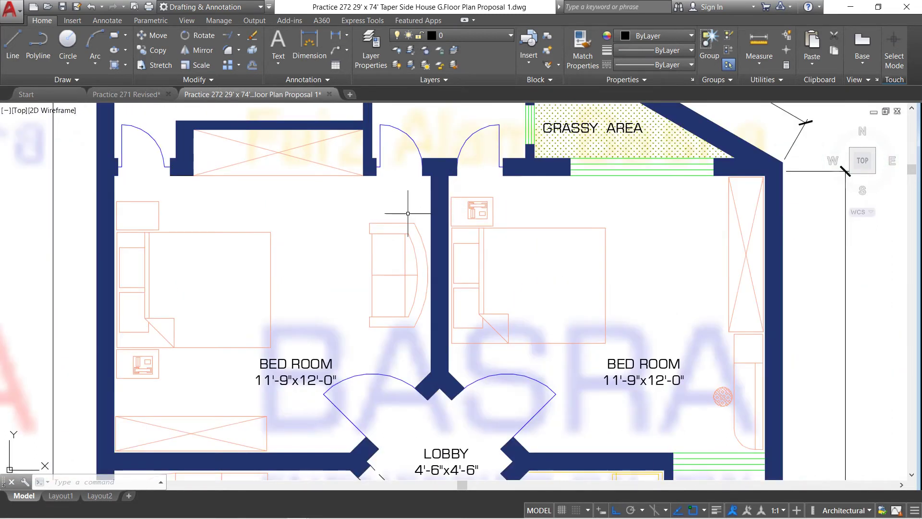
{"action": "scroll", "coordinate": [363, 195], "scroll_direction": "down", "scroll_amount": 4}
{"action": "scroll", "coordinate": [359, 241], "scroll_direction": "up", "scroll_amount": 2}
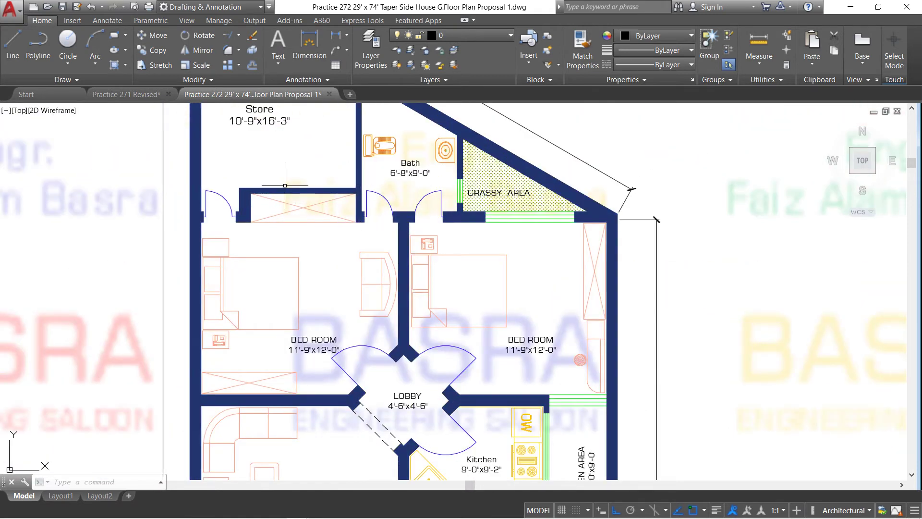
{"action": "scroll", "coordinate": [255, 182], "scroll_direction": "up", "scroll_amount": 2}
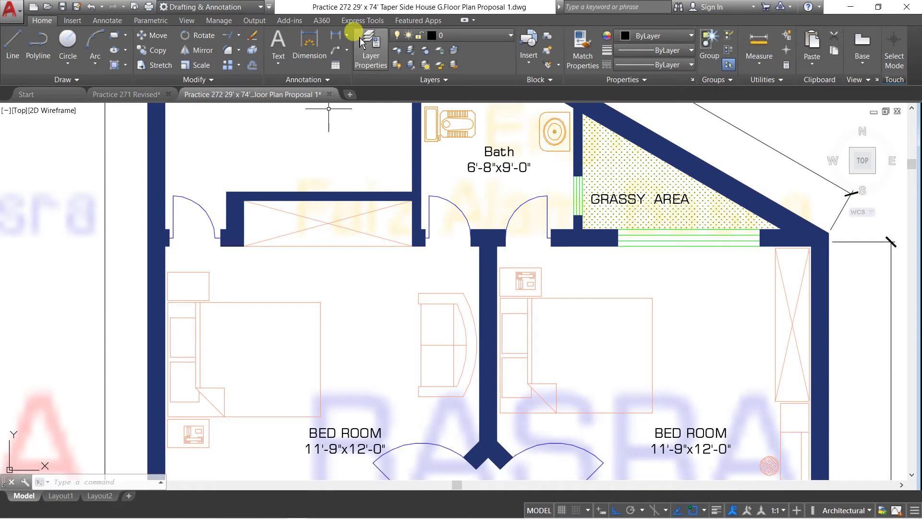
Add a horizontal 7'-4" dimension along the wardrobe's length.
{"action": "left_click", "coordinate": [321, 40]}
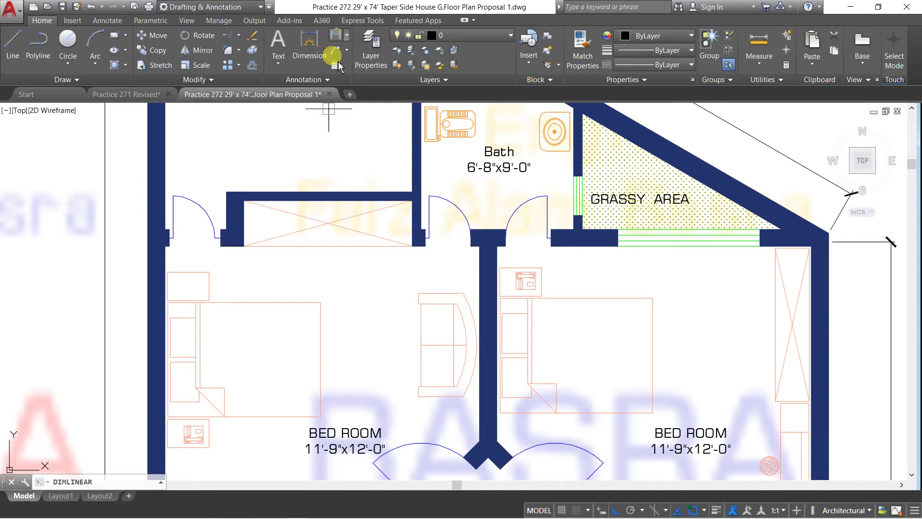
{"action": "left_click", "coordinate": [243, 247]}
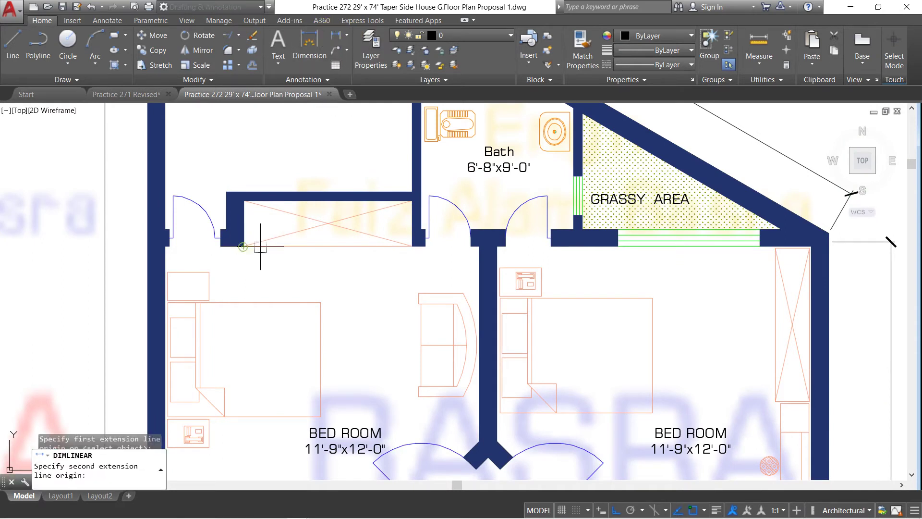
{"action": "left_click", "coordinate": [407, 247]}
{"action": "left_click", "coordinate": [328, 268]}
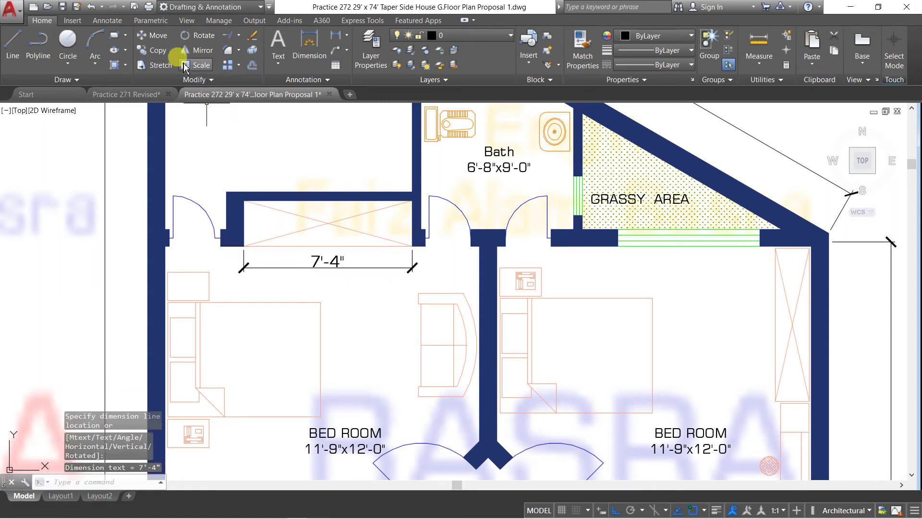
Add a vertical 2' dimension across the wardrobe's depth.
{"action": "left_click", "coordinate": [347, 34]}
{"action": "left_click", "coordinate": [357, 105]}
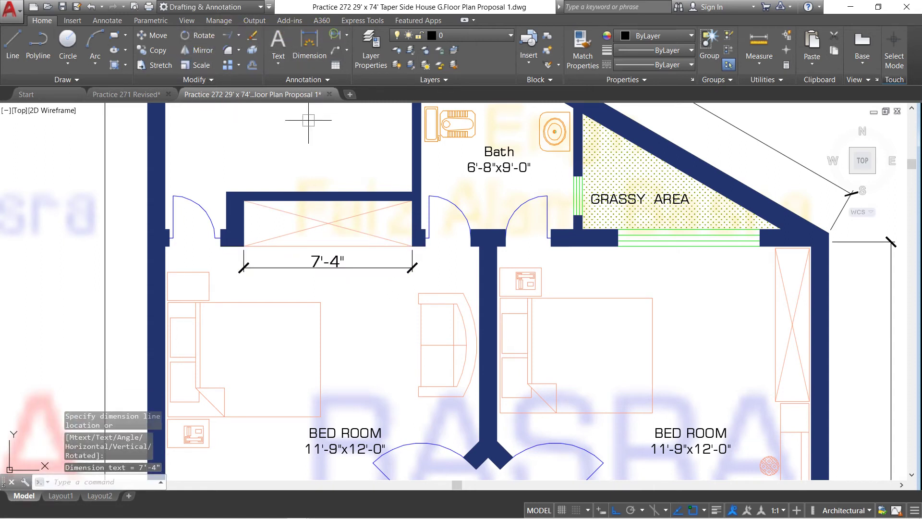
{"action": "left_click", "coordinate": [244, 201]}
{"action": "left_click", "coordinate": [243, 245]}
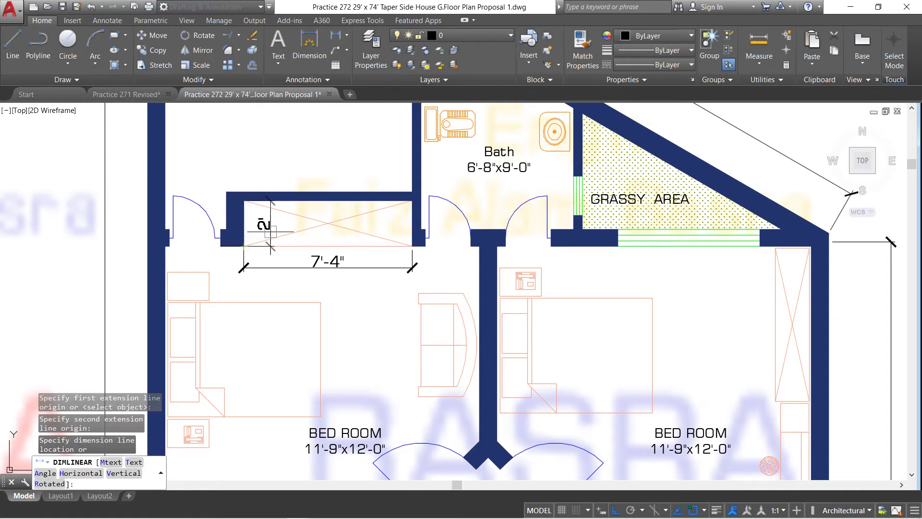
{"action": "left_click", "coordinate": [247, 226]}
{"action": "scroll", "coordinate": [250, 216], "scroll_direction": "down", "scroll_amount": 5}
{"action": "scroll", "coordinate": [249, 211], "scroll_direction": "up", "scroll_amount": 5}
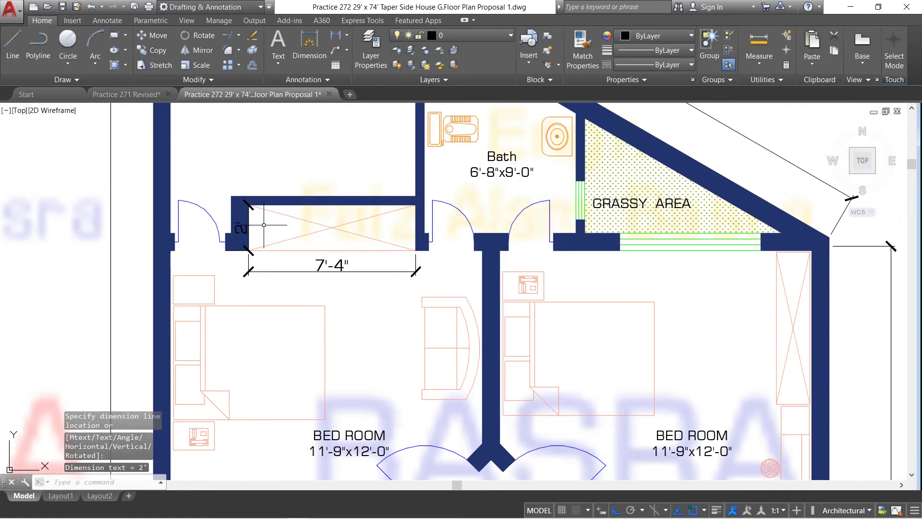
{"action": "left_click", "coordinate": [241, 227]}
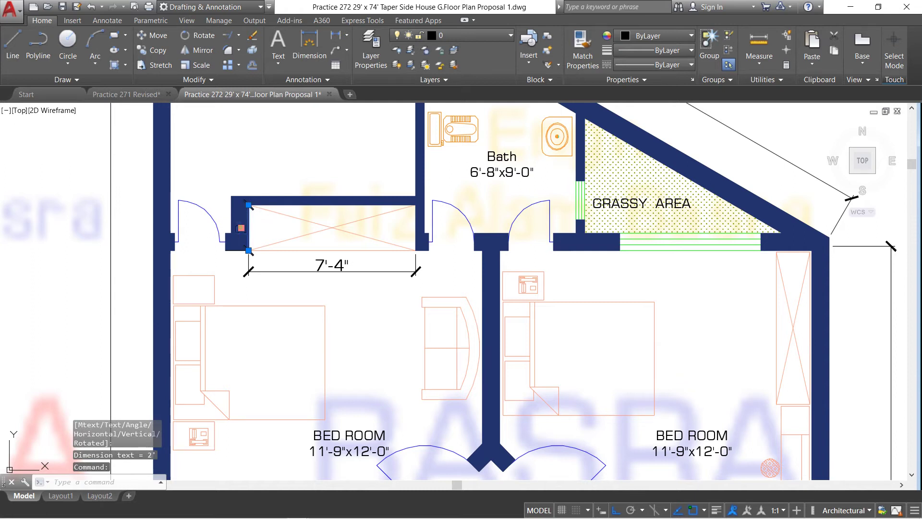
{"action": "left_click", "coordinate": [240, 228]}
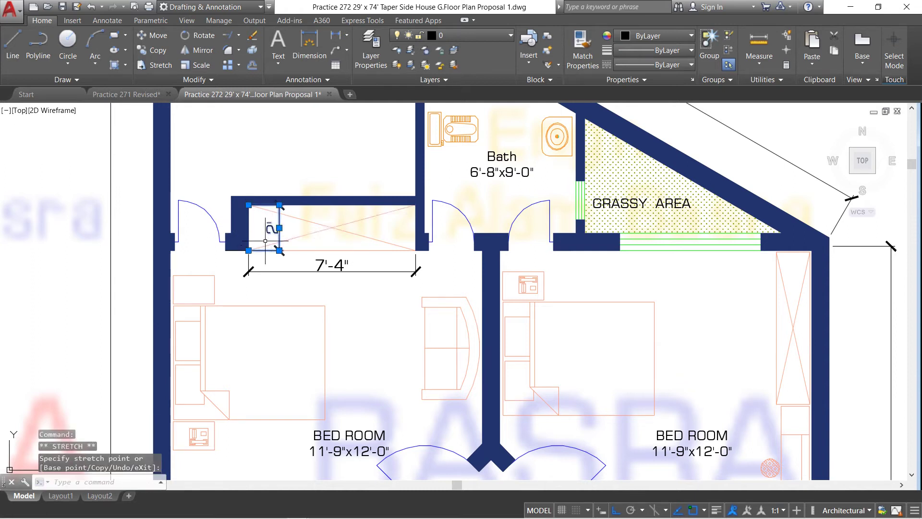
{"action": "key", "text": "Escape"}
{"action": "key", "text": "Escape"}
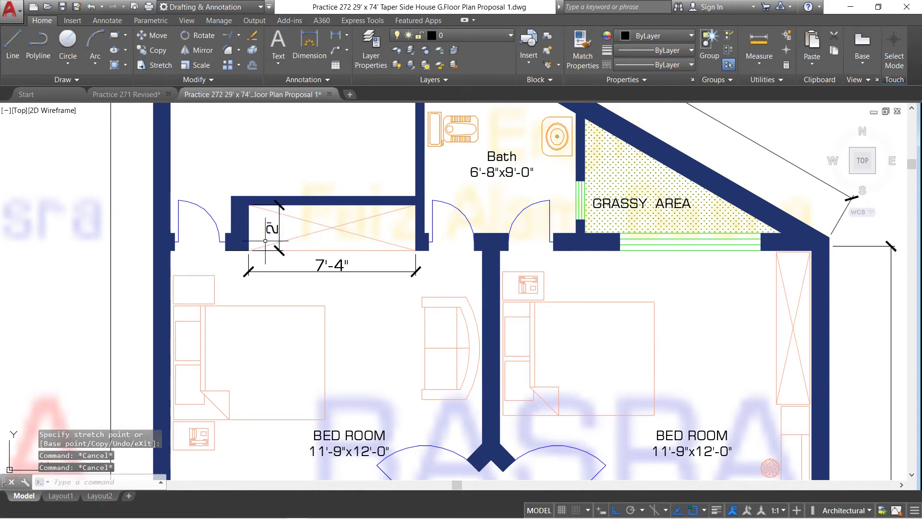
{"action": "scroll", "coordinate": [266, 238], "scroll_direction": "down", "scroll_amount": 2}
{"action": "scroll", "coordinate": [283, 206], "scroll_direction": "down", "scroll_amount": 2}
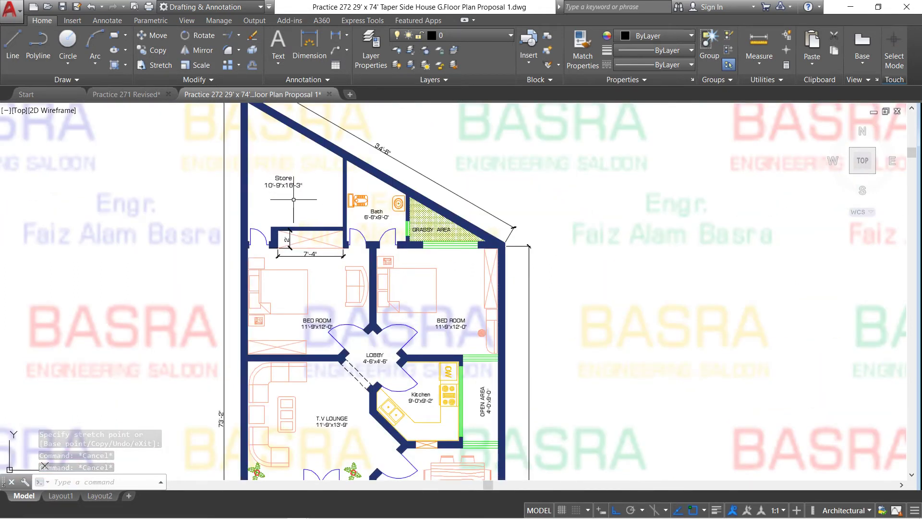
{"action": "scroll", "coordinate": [405, 220], "scroll_direction": "up", "scroll_amount": 3}
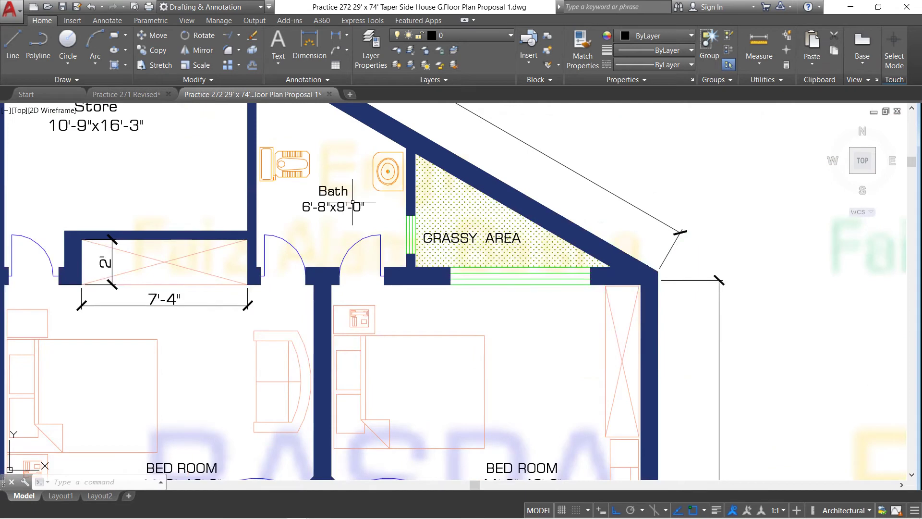
{"action": "scroll", "coordinate": [382, 189], "scroll_direction": "down", "scroll_amount": 2}
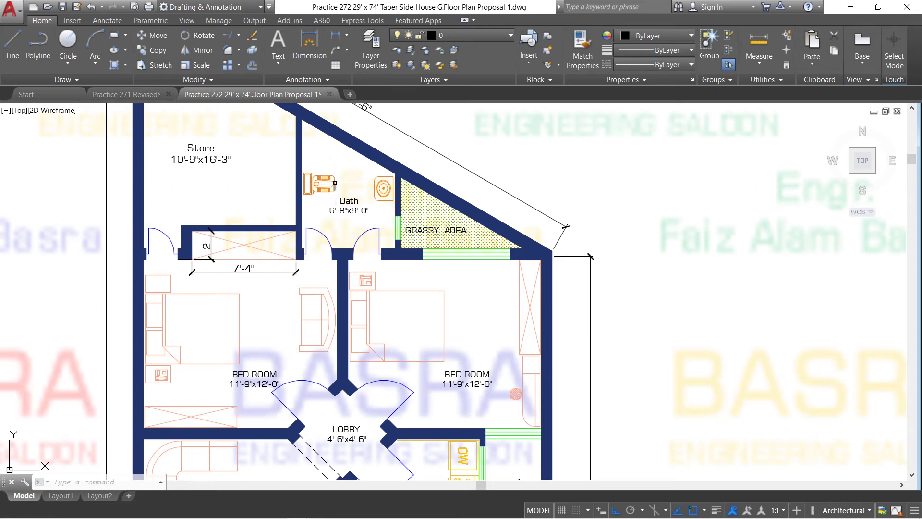
{"action": "middle_click_drag", "start_coordinate": [354, 152], "coordinate": [351, 158]}
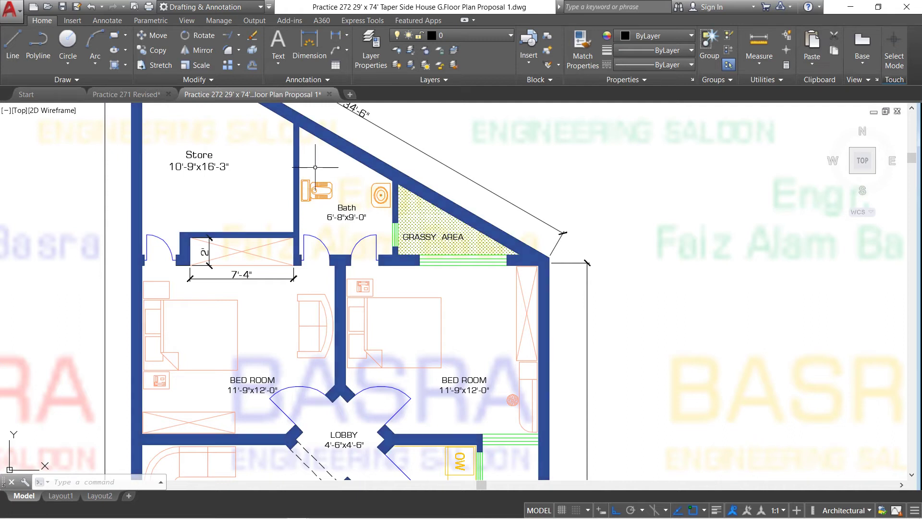
{"action": "scroll", "coordinate": [321, 181], "scroll_direction": "up", "scroll_amount": 2}
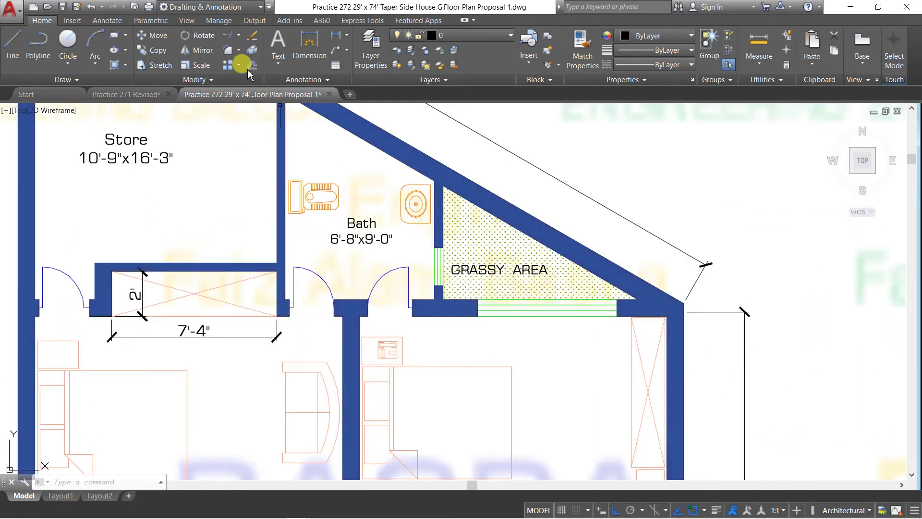
Move the toilet over beside the washbasin.
{"action": "left_click", "coordinate": [154, 35]}
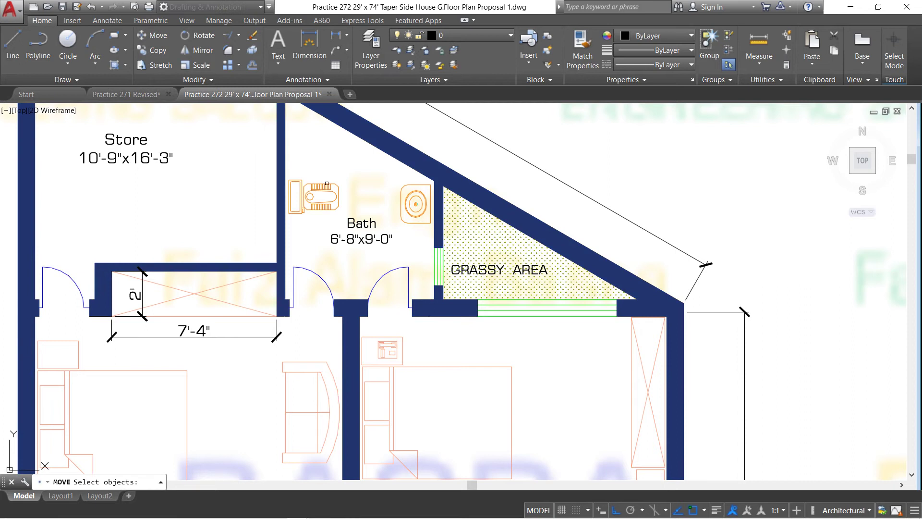
{"action": "left_click", "coordinate": [258, 164]}
{"action": "left_click", "coordinate": [365, 246]}
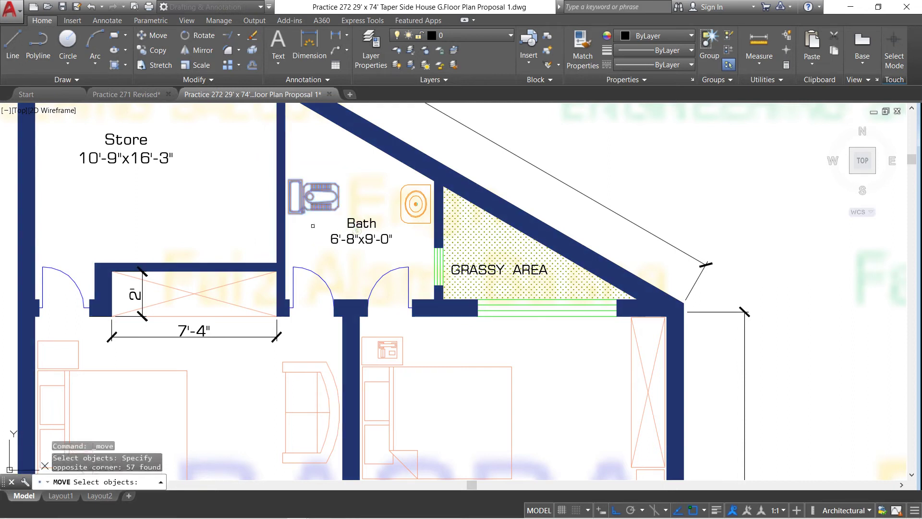
{"action": "key", "text": "Return"}
{"action": "left_click", "coordinate": [339, 197]}
{"action": "left_click", "coordinate": [400, 197]}
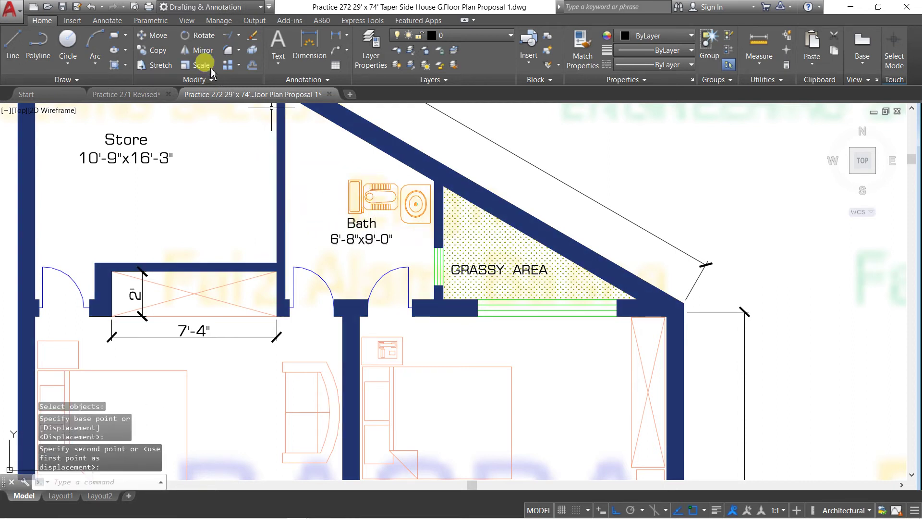
Select the washbasin and pick its base point for a move.
{"action": "left_click", "coordinate": [154, 35]}
{"action": "left_click", "coordinate": [398, 172]}
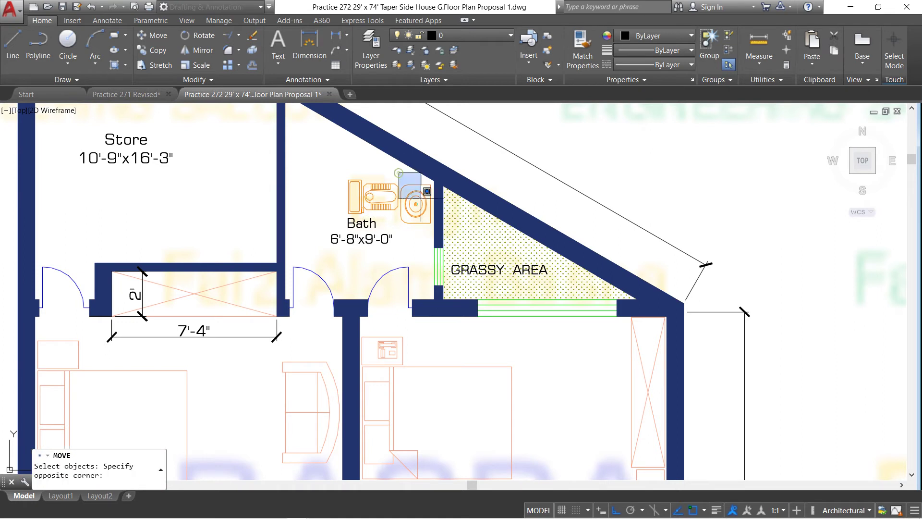
{"action": "left_click", "coordinate": [460, 240]}
{"action": "key", "text": "Return"}
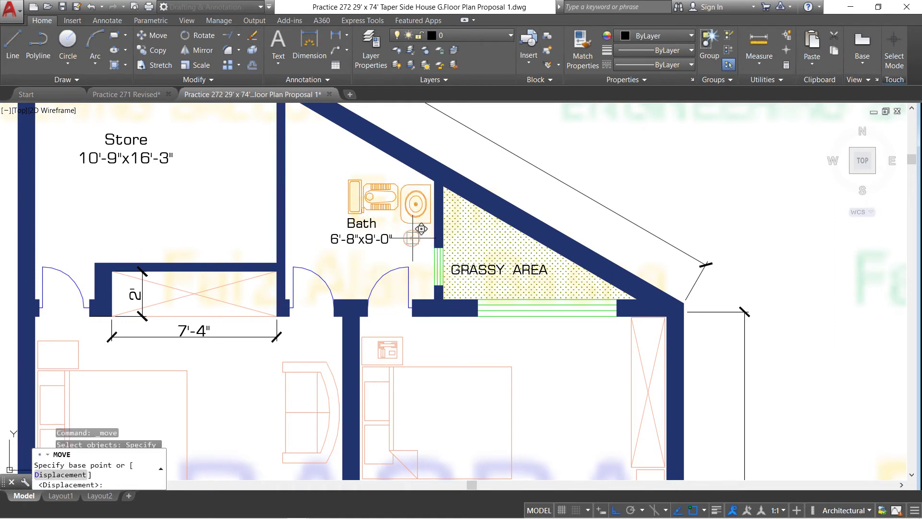
{"action": "left_click", "coordinate": [430, 224]}
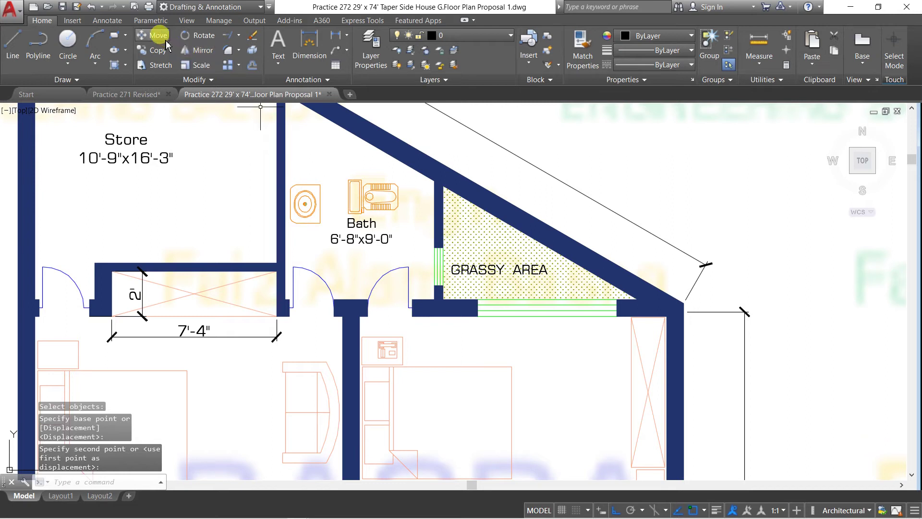
Rotate the washbasin 180° about its centre.
{"action": "left_click", "coordinate": [197, 35]}
{"action": "left_click", "coordinate": [267, 169]}
{"action": "left_click", "coordinate": [335, 229]}
{"action": "key", "text": "Return"}
{"action": "left_click", "coordinate": [320, 203]}
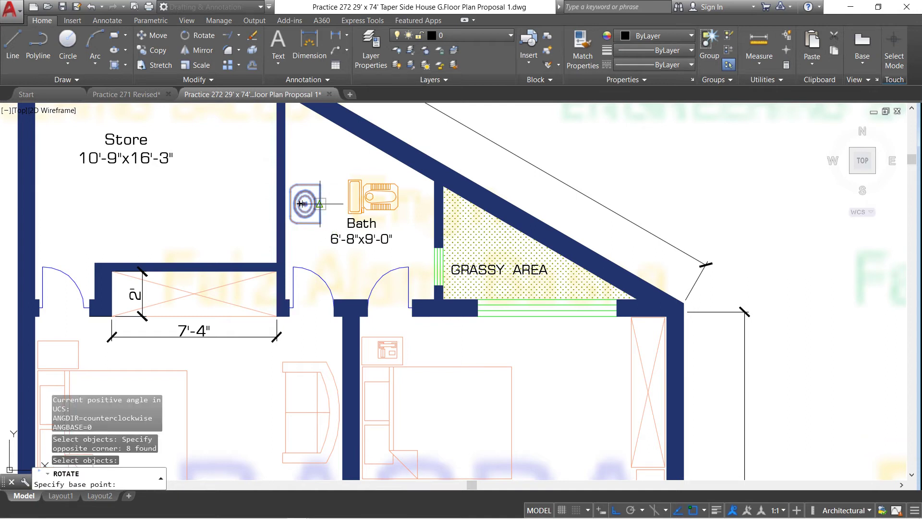
{"action": "left_click", "coordinate": [245, 203]}
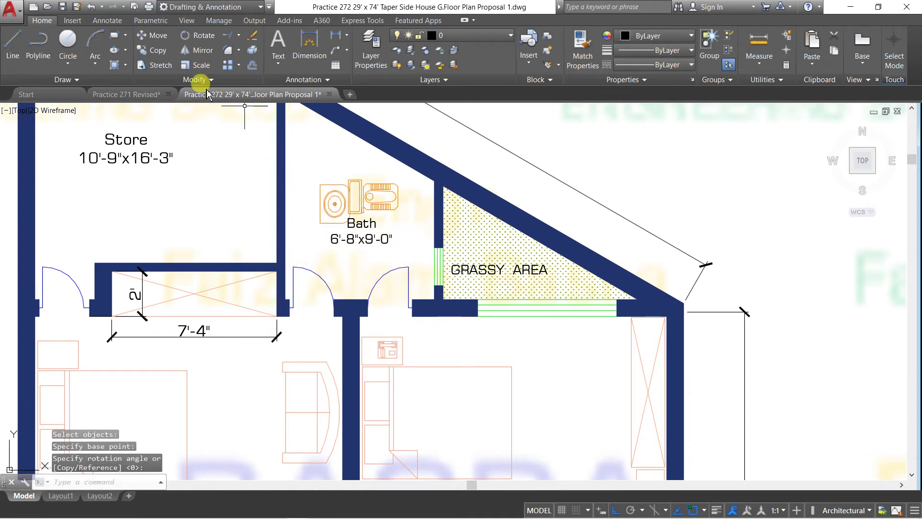
Select the toilet and pick its centre for a rotation.
{"action": "left_click", "coordinate": [201, 37]}
{"action": "left_click", "coordinate": [346, 173]}
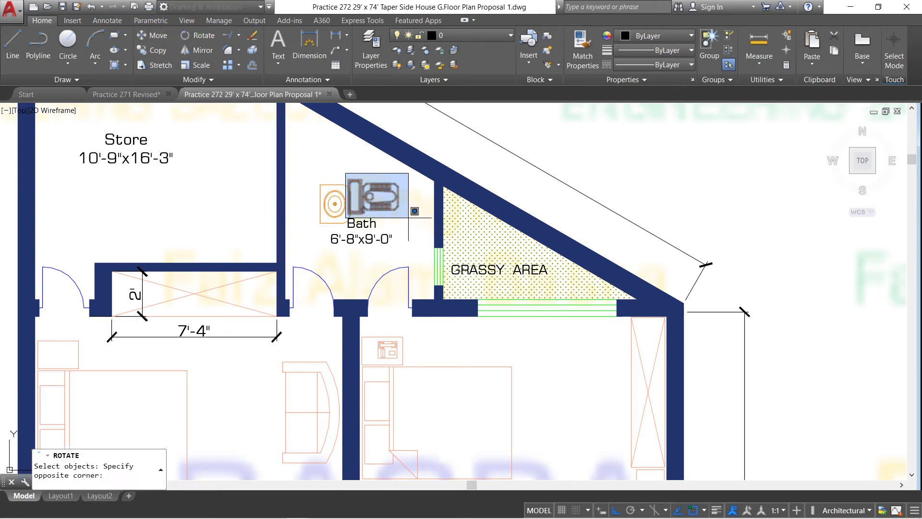
{"action": "left_click", "coordinate": [410, 222]}
{"action": "key", "text": "Return"}
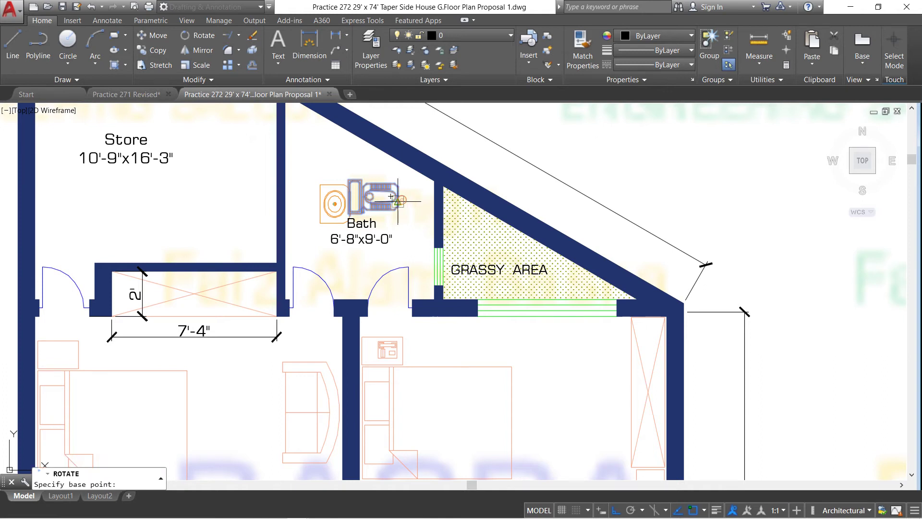
{"action": "left_click", "coordinate": [391, 195]}
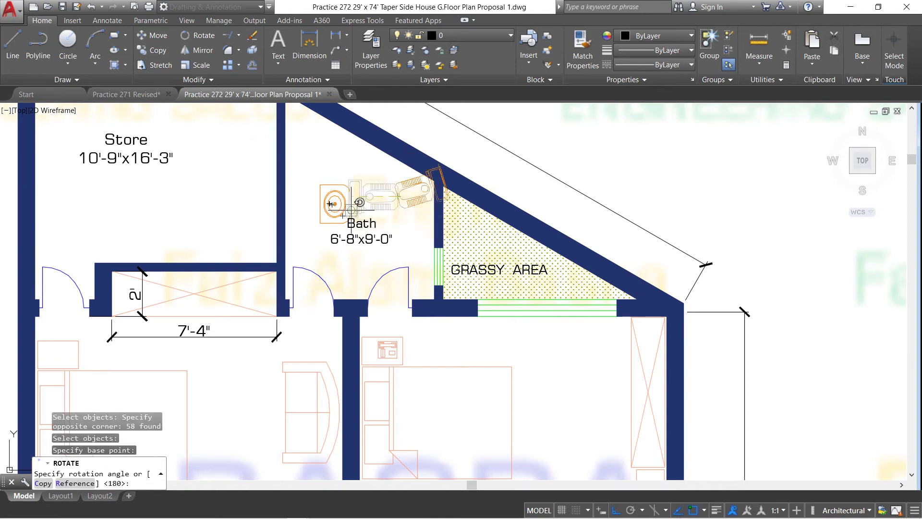
Turn the toilet 180° and move it against the grassy-area wall.
{"action": "left_click", "coordinate": [285, 196]}
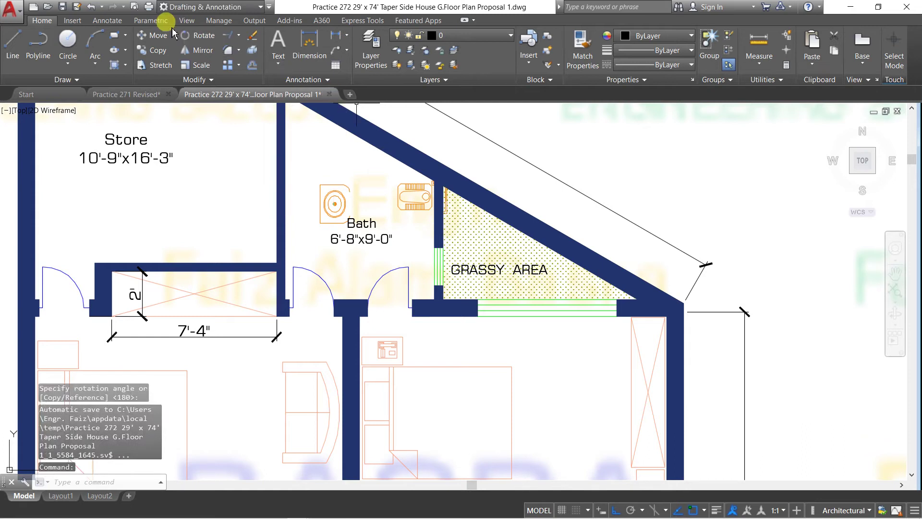
{"action": "left_click", "coordinate": [152, 35]}
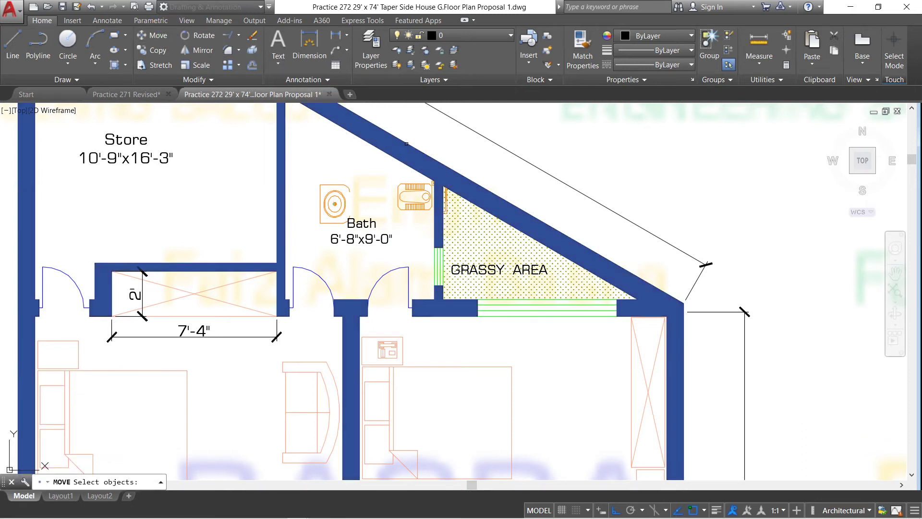
{"action": "left_click", "coordinate": [374, 157]}
{"action": "left_click", "coordinate": [459, 227]}
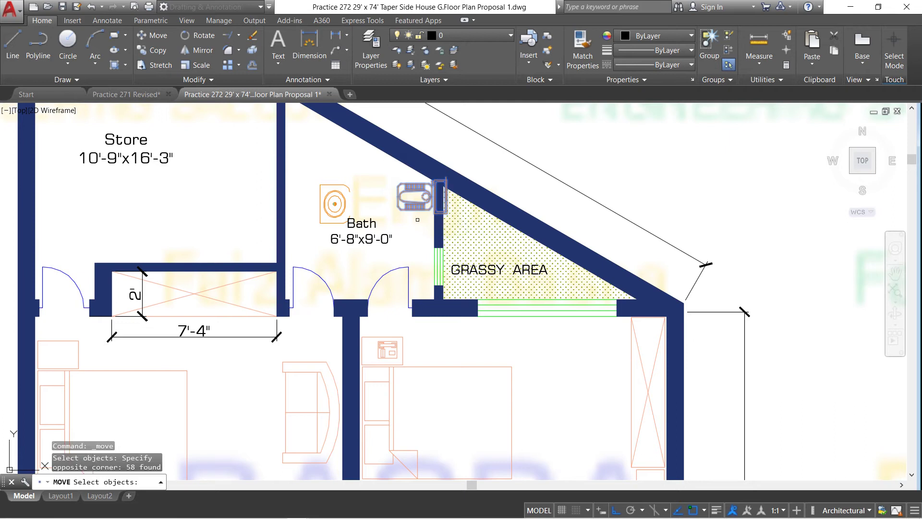
{"action": "right_click", "coordinate": [417, 220]}
{"action": "left_click", "coordinate": [419, 211]}
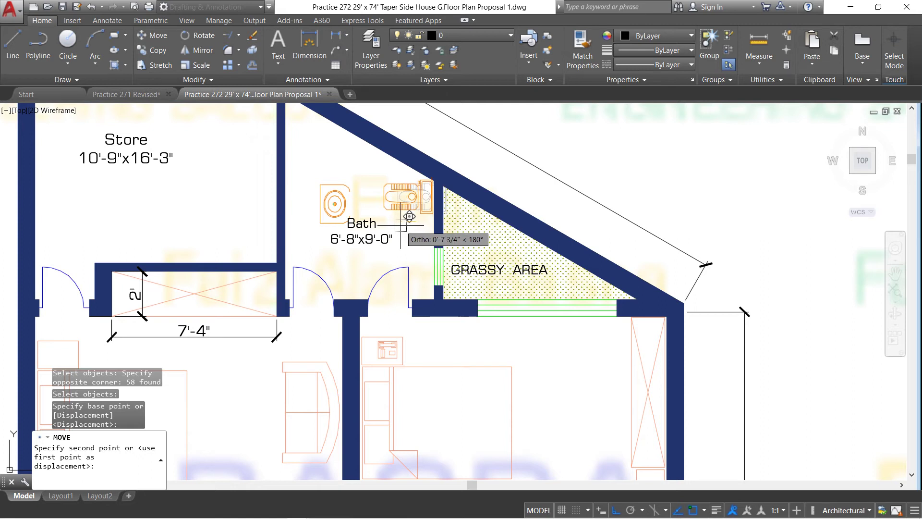
{"action": "left_click", "coordinate": [405, 214]}
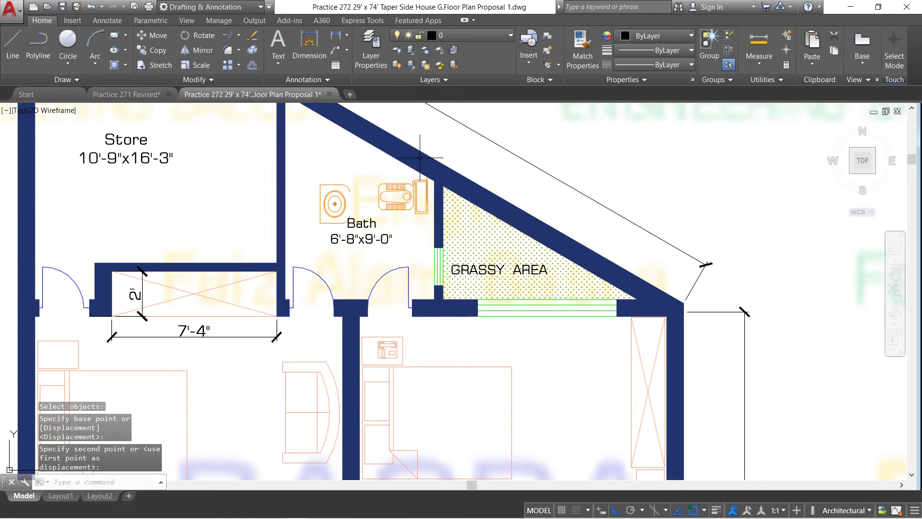
{"action": "scroll", "coordinate": [420, 157], "scroll_direction": "up", "scroll_amount": 4}
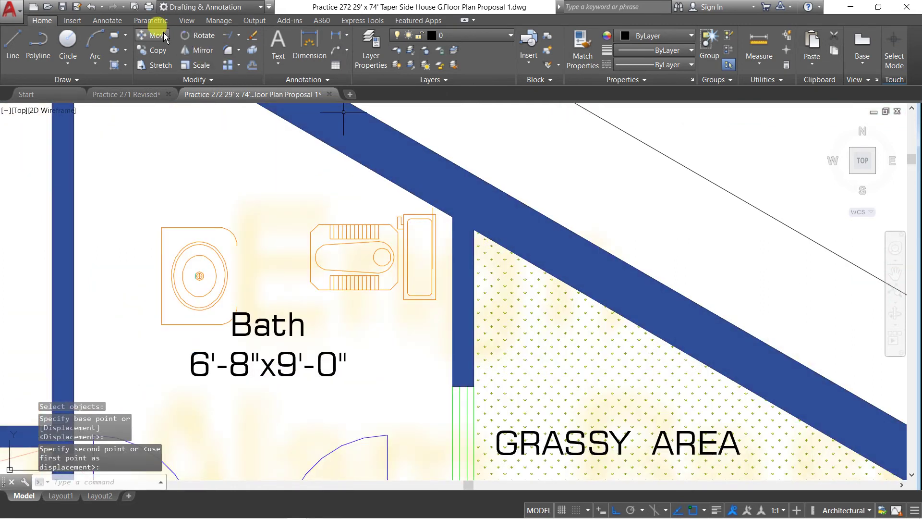
Move the tub's right edge line into its new position.
{"action": "left_click", "coordinate": [163, 36]}
{"action": "left_click", "coordinate": [432, 210]}
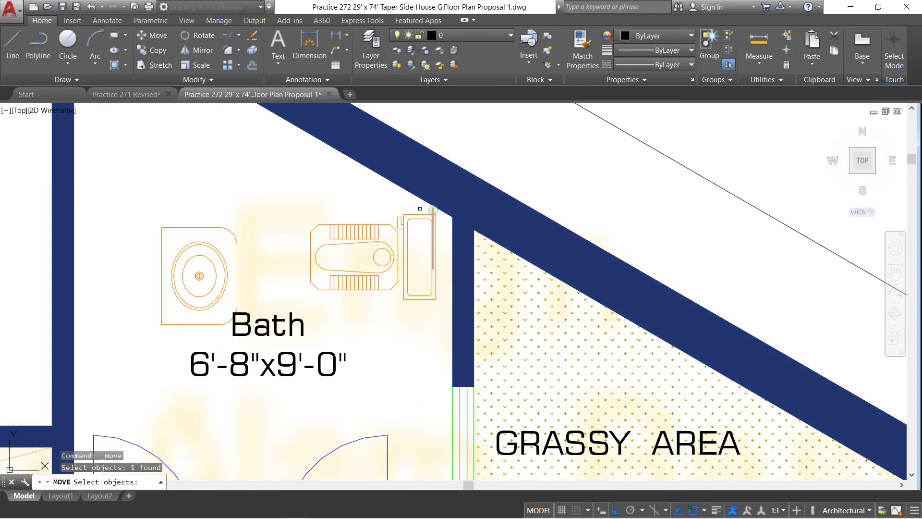
{"action": "key", "text": "Return"}
{"action": "left_click", "coordinate": [432, 207]}
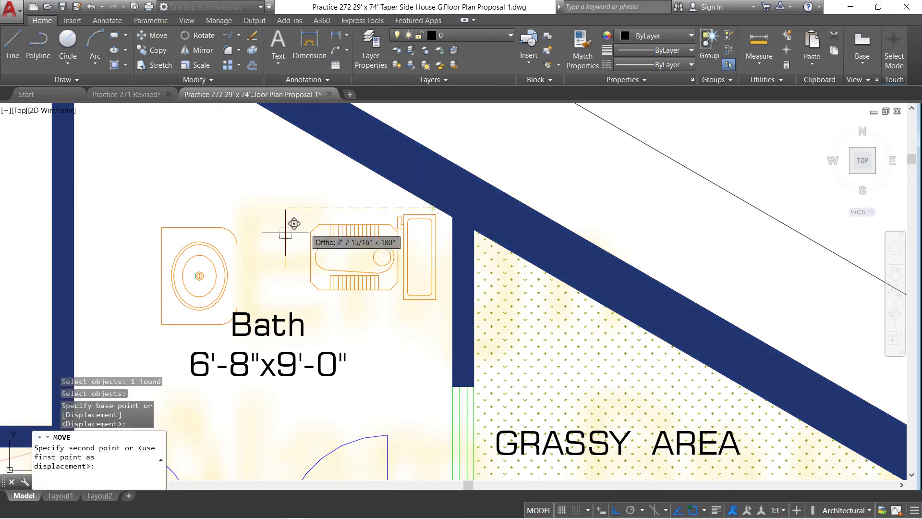
{"action": "left_click", "coordinate": [244, 245]}
{"action": "scroll", "coordinate": [285, 185], "scroll_direction": "down", "scroll_amount": 2}
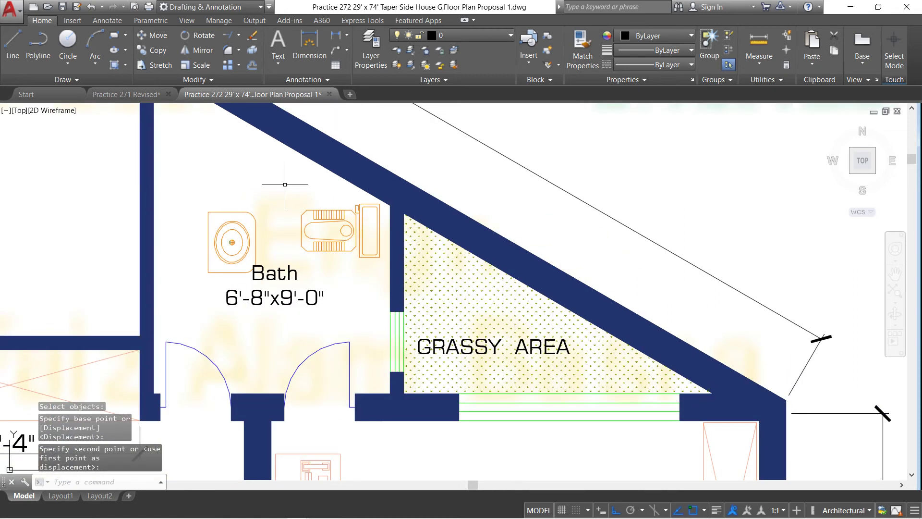
Move the washbasin against the Bath's left wall.
{"action": "left_click", "coordinate": [155, 35]}
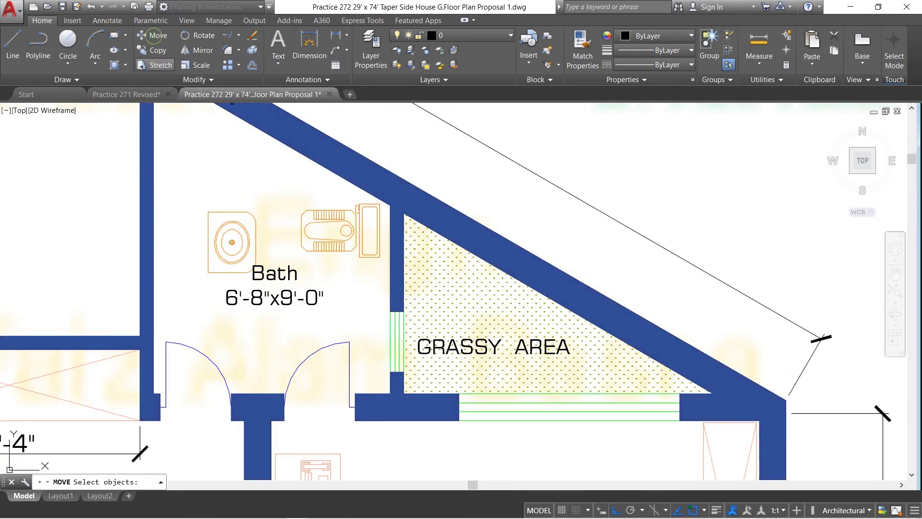
{"action": "left_click", "coordinate": [198, 197]}
{"action": "left_click", "coordinate": [267, 283]}
{"action": "key", "text": "Return"}
{"action": "left_click", "coordinate": [267, 176]}
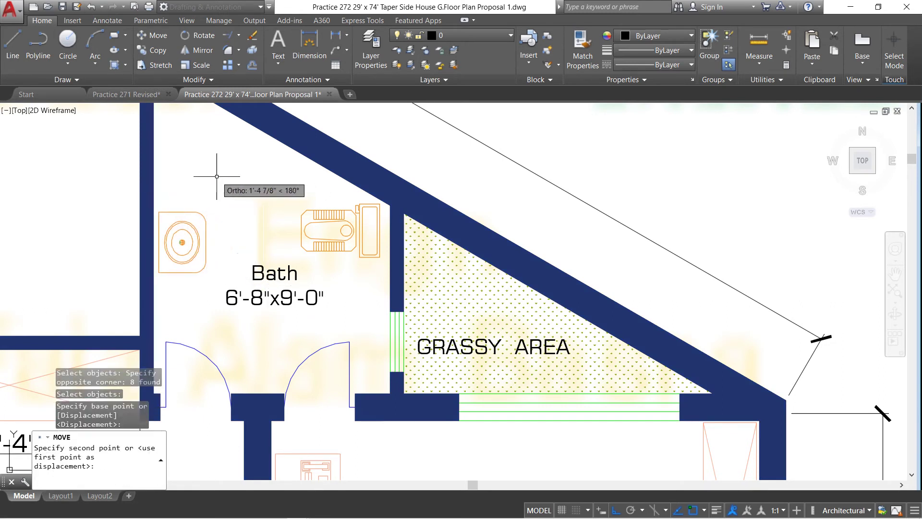
{"action": "left_click", "coordinate": [219, 175]}
{"action": "scroll", "coordinate": [222, 184], "scroll_direction": "down", "scroll_amount": 5}
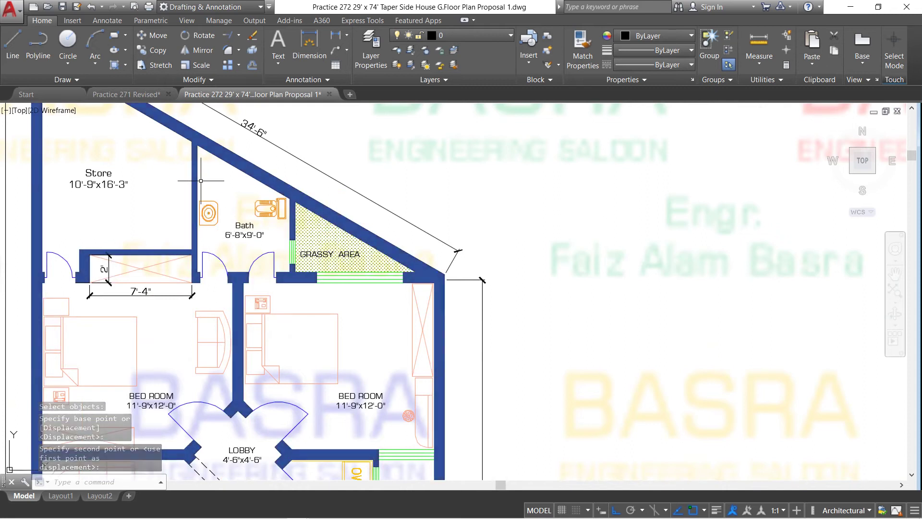
Nudge the washbasin down into its final position and review the bath.
{"action": "left_click", "coordinate": [154, 35]}
{"action": "left_click", "coordinate": [146, 181]}
{"action": "key", "text": "Return"}
{"action": "left_click", "coordinate": [152, 163]}
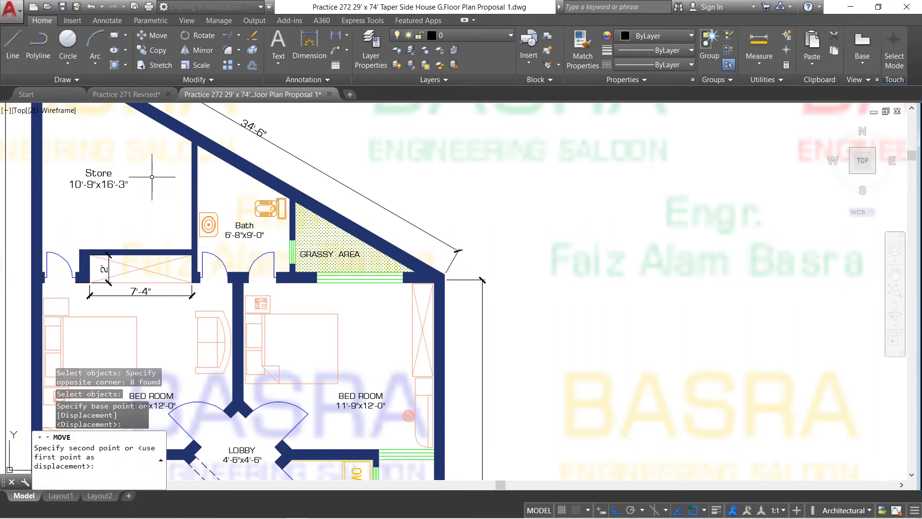
{"action": "left_click", "coordinate": [152, 177]}
{"action": "scroll", "coordinate": [274, 227], "scroll_direction": "up", "scroll_amount": 2}
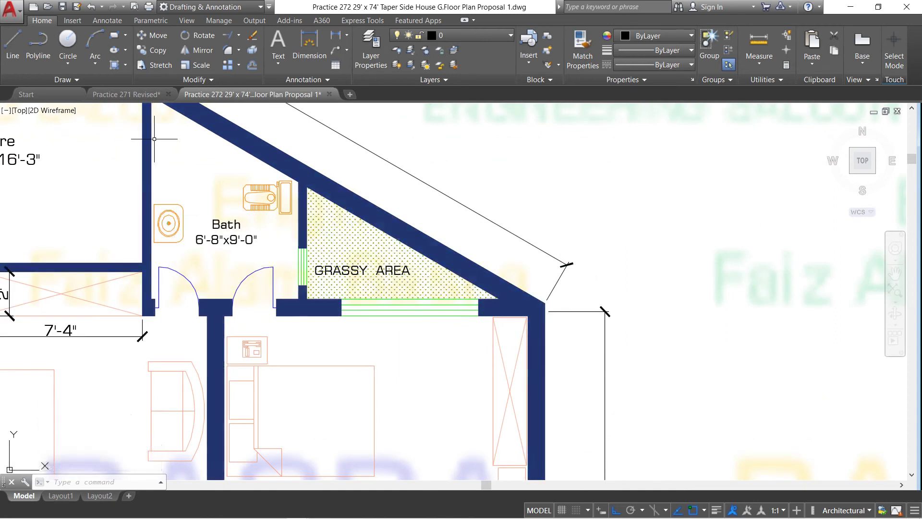
{"action": "scroll", "coordinate": [335, 189], "scroll_direction": "down", "scroll_amount": 1}
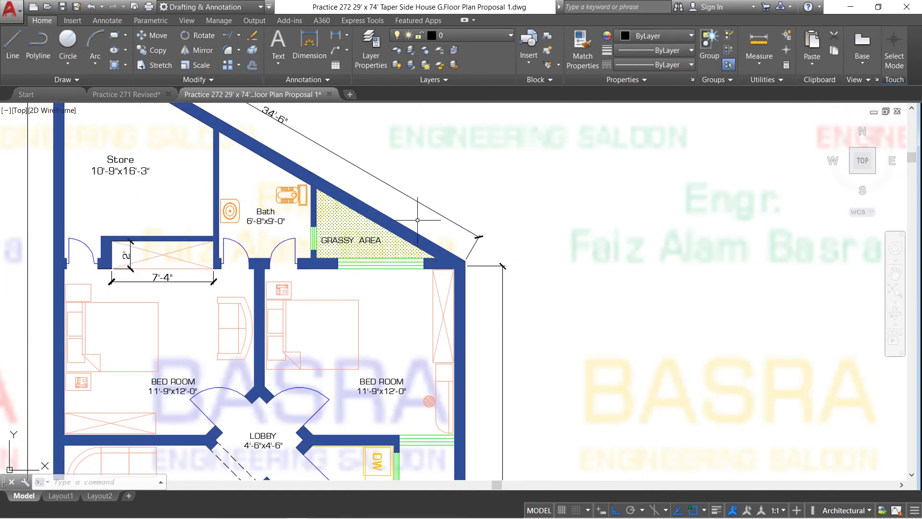
{"action": "scroll", "coordinate": [417, 220], "scroll_direction": "down", "scroll_amount": 5}
{"action": "scroll", "coordinate": [365, 206], "scroll_direction": "up", "scroll_amount": 3}
{"action": "scroll", "coordinate": [367, 202], "scroll_direction": "up", "scroll_amount": 2}
{"action": "scroll", "coordinate": [357, 198], "scroll_direction": "up", "scroll_amount": 2}
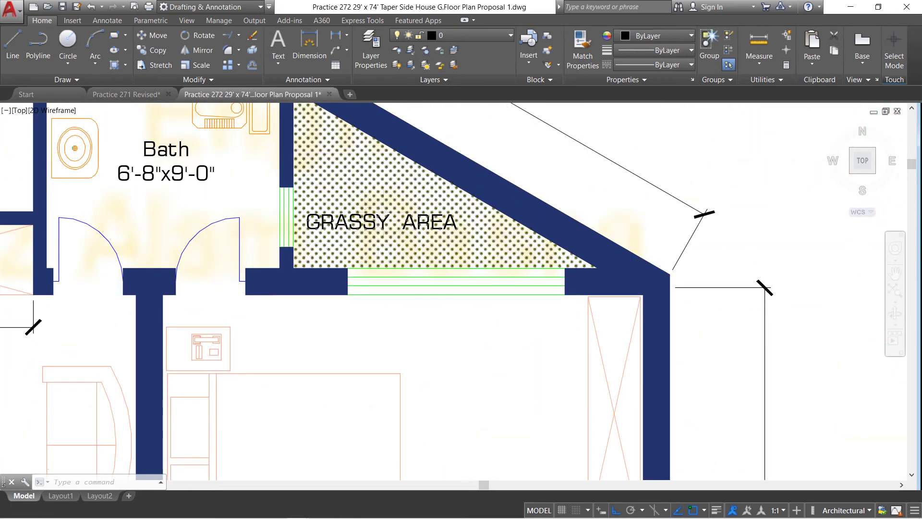
{"action": "scroll", "coordinate": [399, 225], "scroll_direction": "down", "scroll_amount": 4}
{"action": "scroll", "coordinate": [381, 168], "scroll_direction": "up", "scroll_amount": 4}
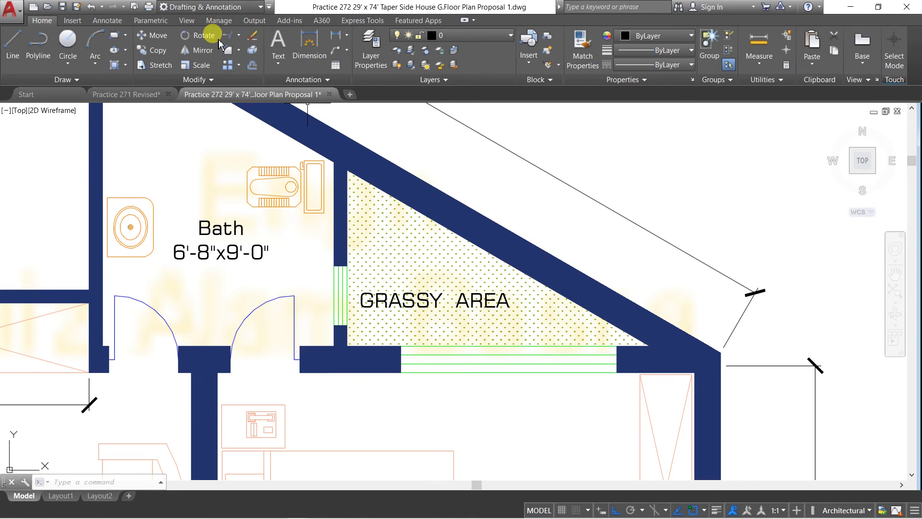
Add linear dimensions to the grassy area: 5'-1" on its left edge, 8'-9" along its base.
{"action": "left_click", "coordinate": [335, 35]}
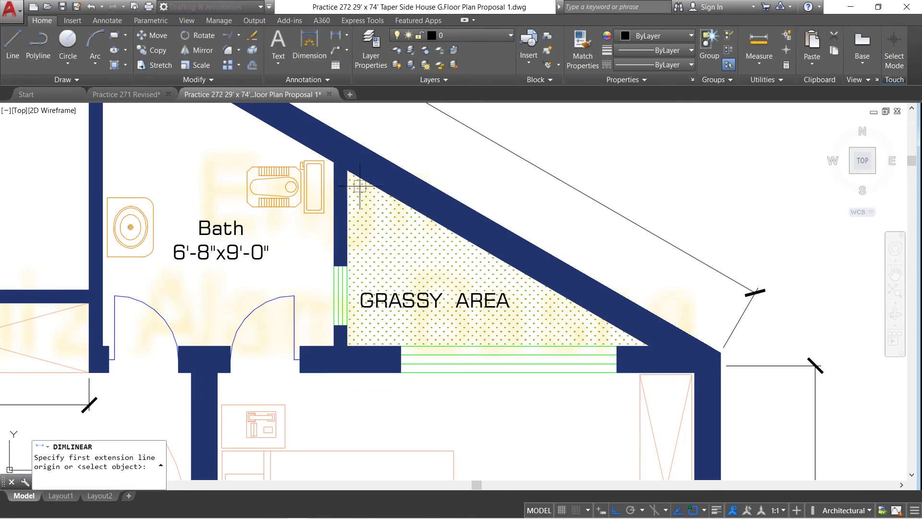
{"action": "left_click", "coordinate": [346, 169]}
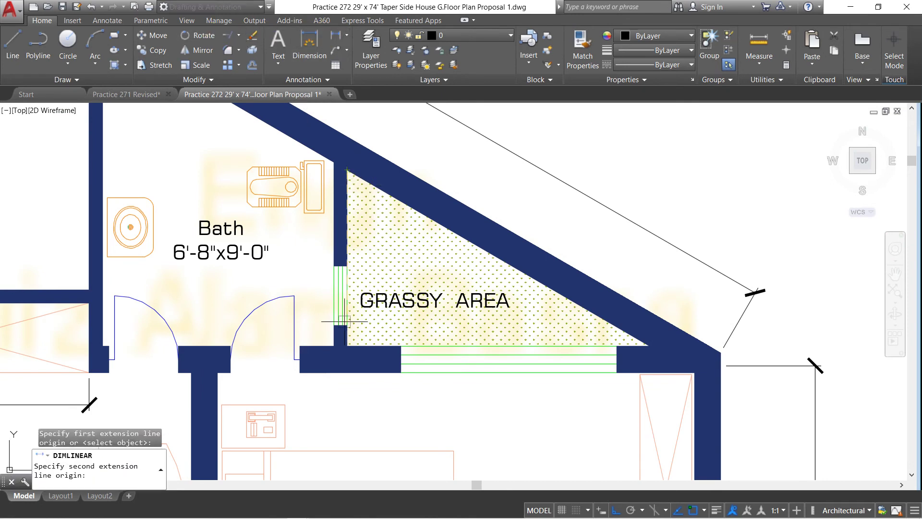
{"action": "left_click", "coordinate": [347, 346]}
{"action": "left_click", "coordinate": [375, 290]}
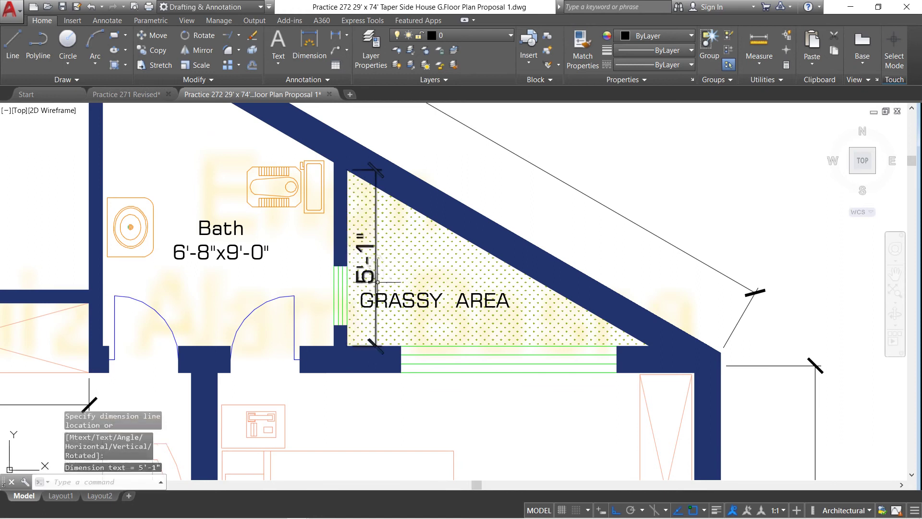
{"action": "left_click", "coordinate": [335, 36]}
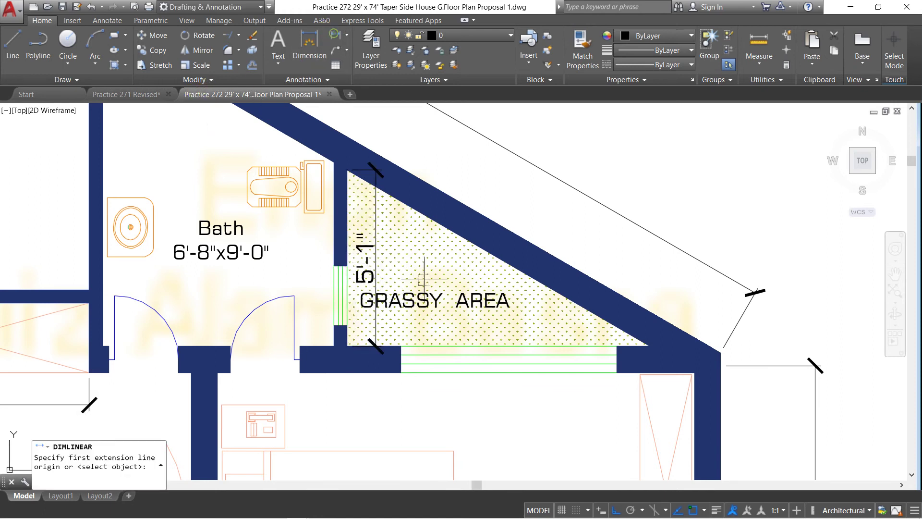
{"action": "left_click", "coordinate": [347, 345]}
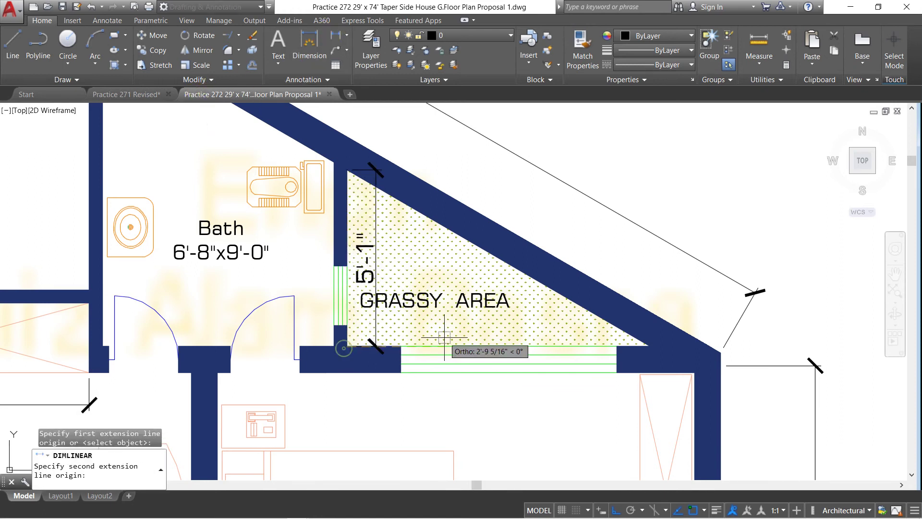
{"action": "left_click", "coordinate": [650, 346]}
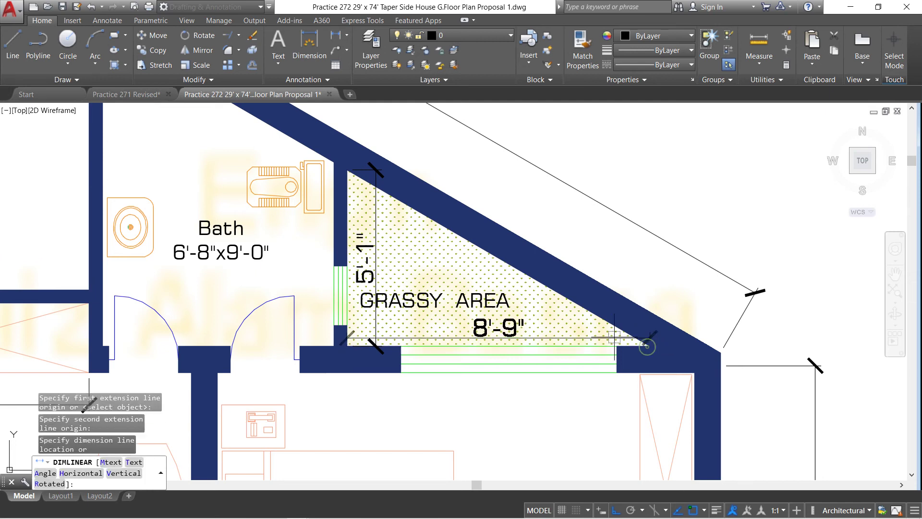
{"action": "left_click", "coordinate": [583, 332]}
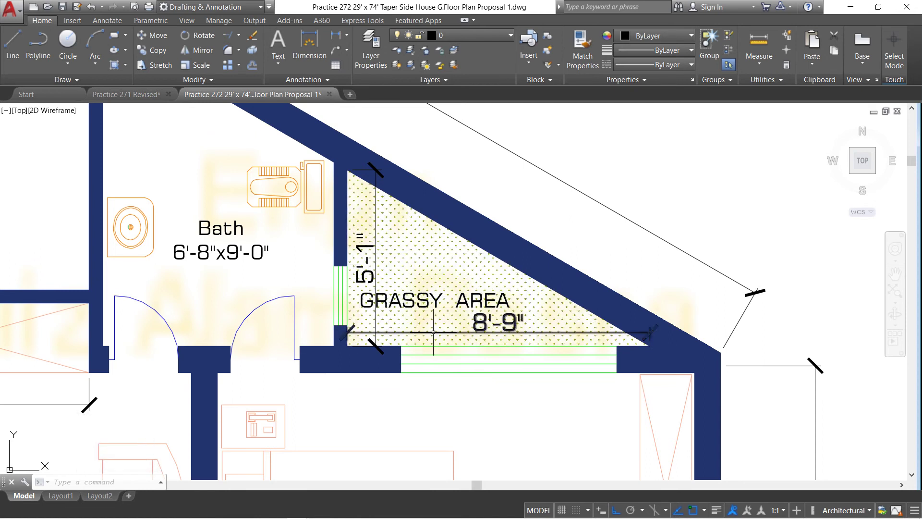
{"action": "scroll", "coordinate": [493, 290], "scroll_direction": "down", "scroll_amount": 2}
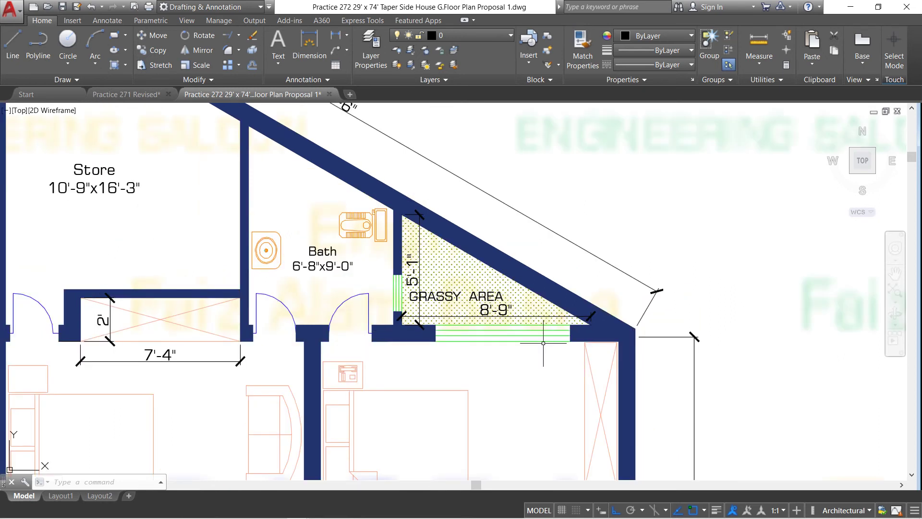
{"action": "scroll", "coordinate": [476, 298], "scroll_direction": "down", "scroll_amount": 4}
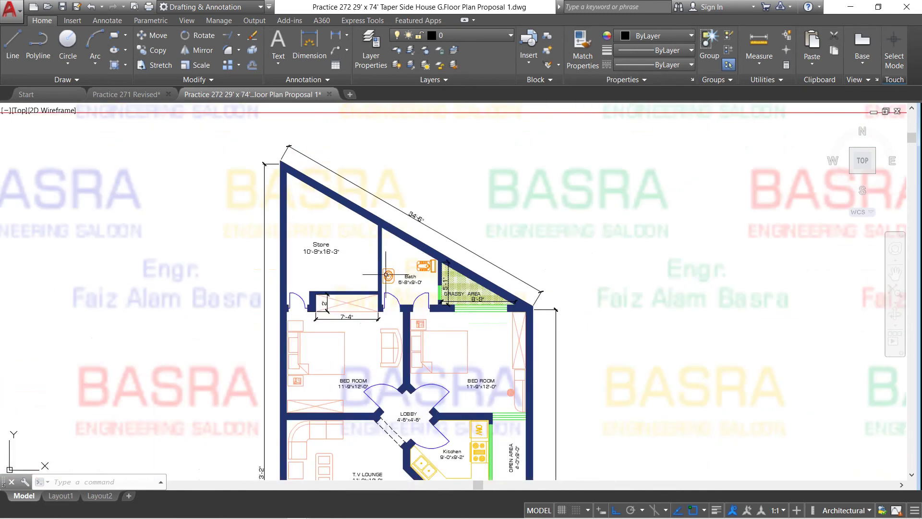
{"action": "scroll", "coordinate": [346, 257], "scroll_direction": "up", "scroll_amount": 2}
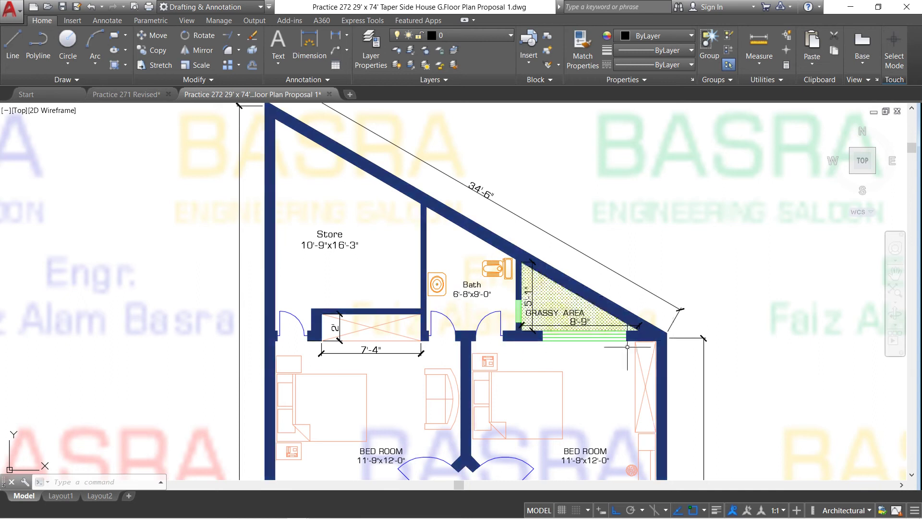
{"action": "scroll", "coordinate": [547, 309], "scroll_direction": "up", "scroll_amount": 2}
{"action": "scroll", "coordinate": [547, 309], "scroll_direction": "up", "scroll_amount": 2}
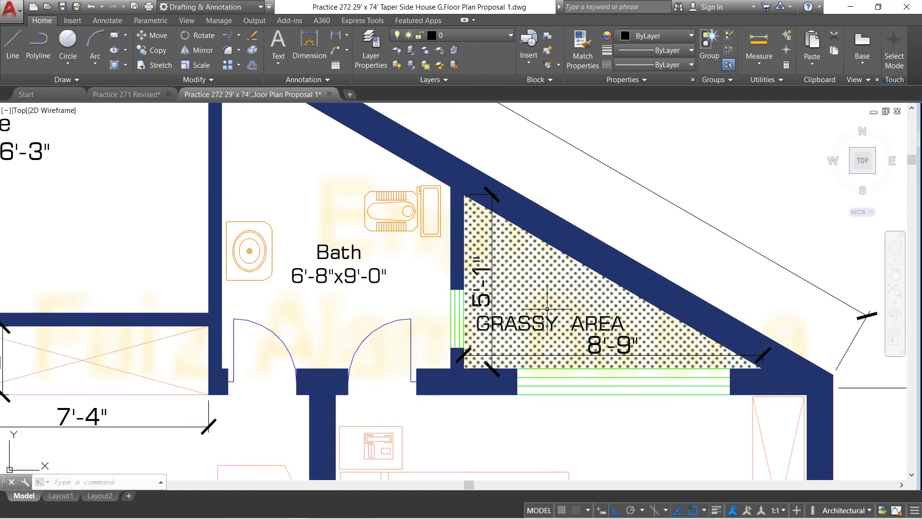
{"action": "scroll", "coordinate": [526, 312], "scroll_direction": "down", "scroll_amount": 2}
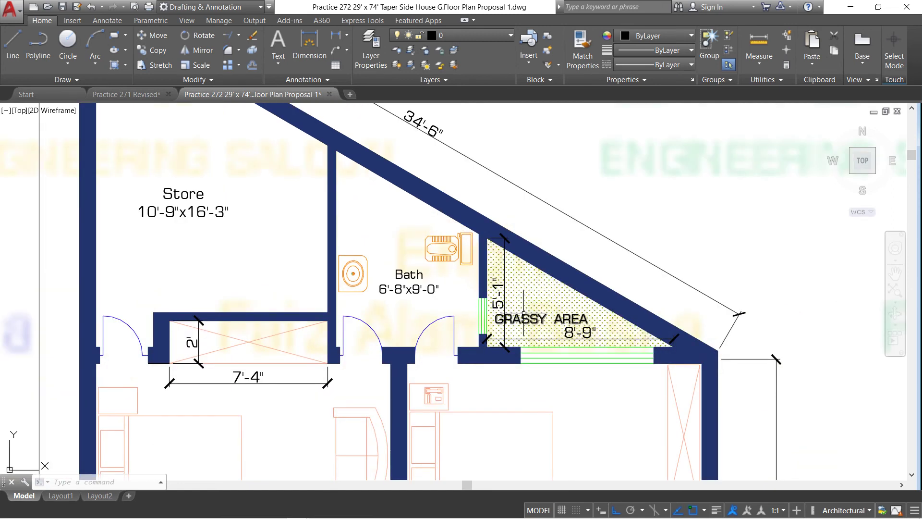
{"action": "scroll", "coordinate": [541, 315], "scroll_direction": "up", "scroll_amount": 1}
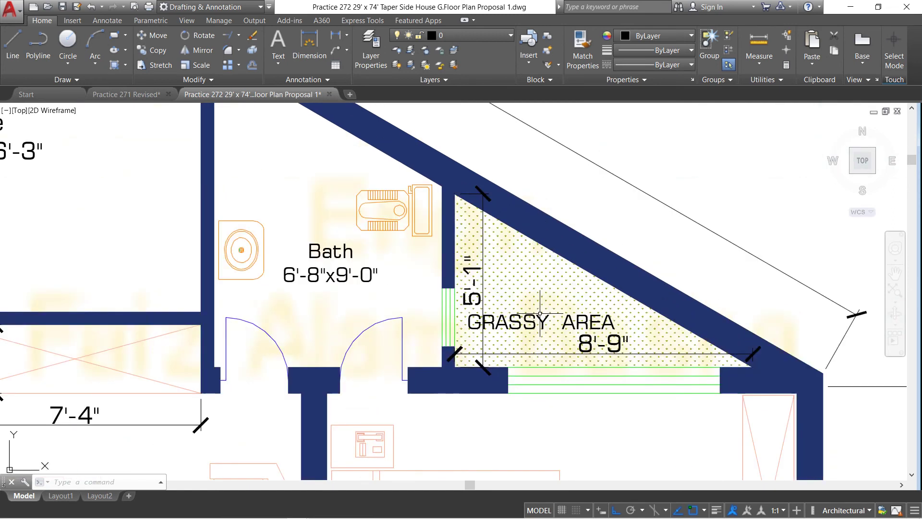
{"action": "scroll", "coordinate": [542, 311], "scroll_direction": "down", "scroll_amount": 2}
{"action": "scroll", "coordinate": [533, 321], "scroll_direction": "down", "scroll_amount": 2}
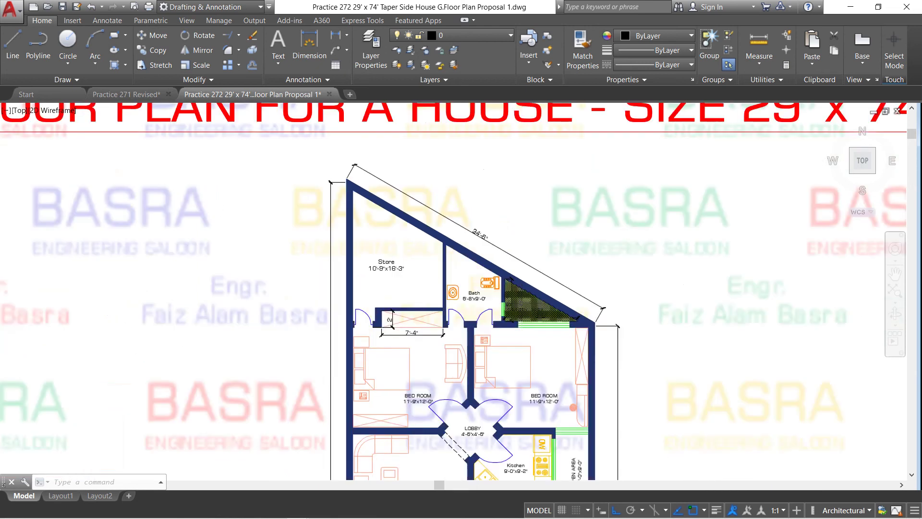
{"action": "scroll", "coordinate": [523, 335], "scroll_direction": "down", "scroll_amount": 2}
{"action": "scroll", "coordinate": [528, 433], "scroll_direction": "up", "scroll_amount": 1}
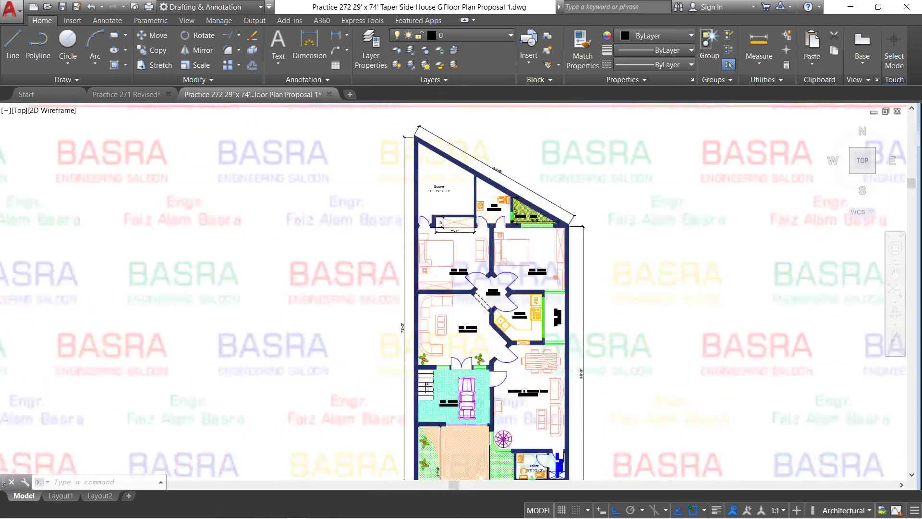
{"action": "scroll", "coordinate": [528, 432], "scroll_direction": "down", "scroll_amount": 1}
{"action": "scroll", "coordinate": [528, 432], "scroll_direction": "up", "scroll_amount": 1}
{"action": "scroll", "coordinate": [525, 431], "scroll_direction": "up", "scroll_amount": 1}
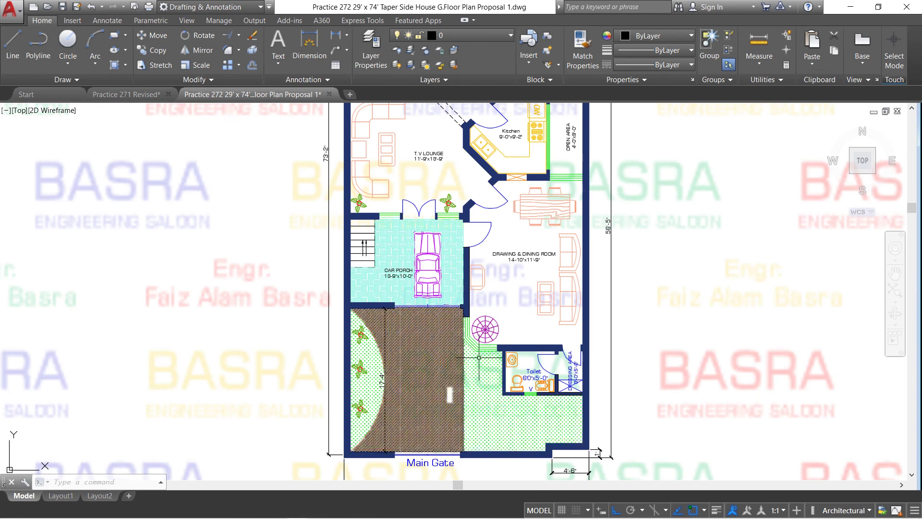
{"action": "scroll", "coordinate": [517, 397], "scroll_direction": "down", "scroll_amount": 1}
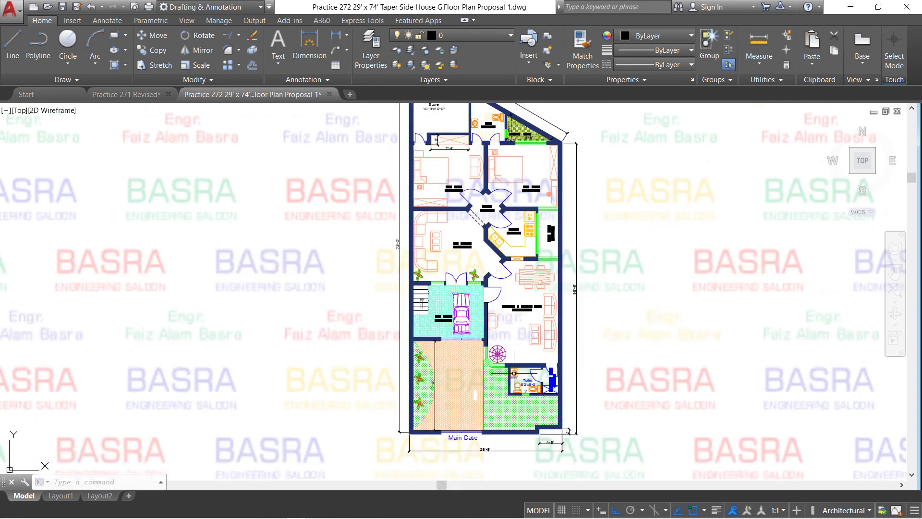
{"action": "scroll", "coordinate": [505, 373], "scroll_direction": "down", "scroll_amount": 1}
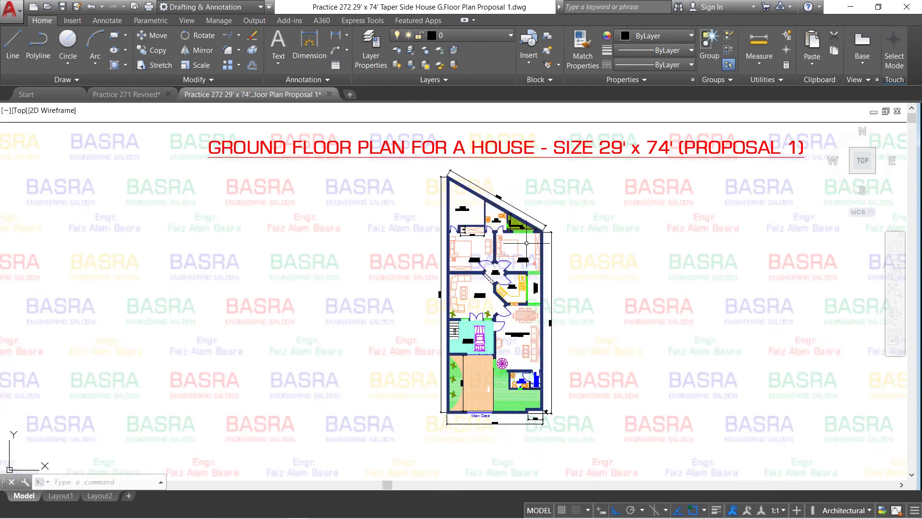
{"action": "scroll", "coordinate": [495, 189], "scroll_direction": "up", "scroll_amount": 1}
{"action": "scroll", "coordinate": [504, 190], "scroll_direction": "up", "scroll_amount": 1}
{"action": "scroll", "coordinate": [504, 189], "scroll_direction": "up", "scroll_amount": 1}
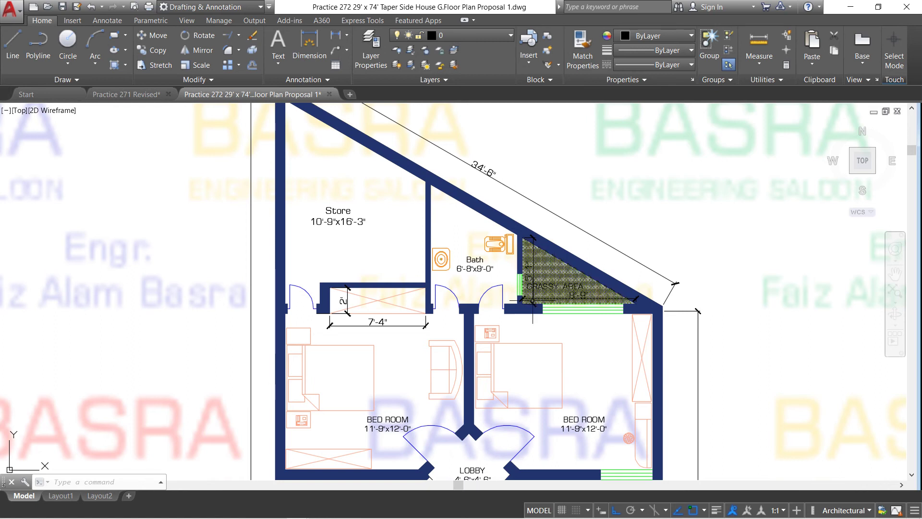
Zoom in on the hatched front lawn, driveway and main gate with the 17'-4", 4'-6" and 29'-9" dimensions.
{"action": "scroll", "coordinate": [530, 312], "scroll_direction": "down", "scroll_amount": 2}
{"action": "scroll", "coordinate": [528, 307], "scroll_direction": "down", "scroll_amount": 2}
{"action": "scroll", "coordinate": [528, 312], "scroll_direction": "down", "scroll_amount": 2}
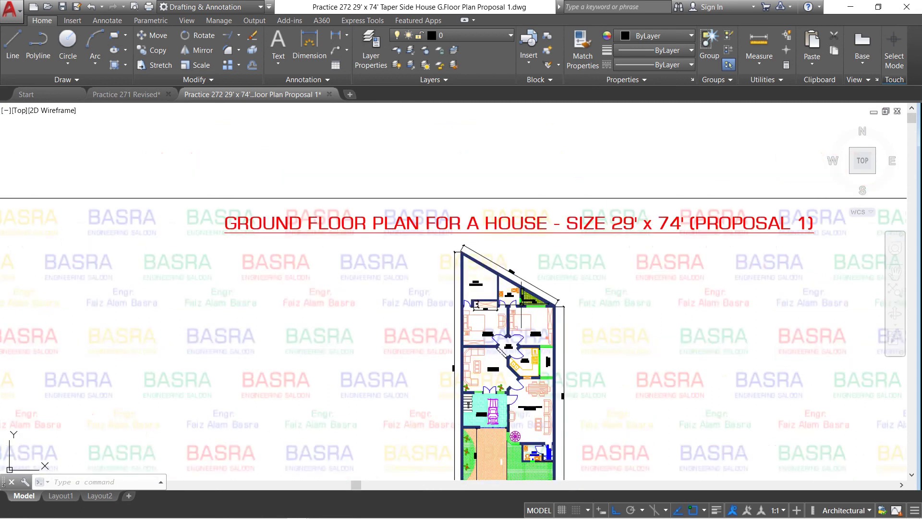
{"action": "scroll", "coordinate": [528, 326], "scroll_direction": "up", "scroll_amount": 4}
{"action": "scroll", "coordinate": [518, 336], "scroll_direction": "up", "scroll_amount": 3}
{"action": "scroll", "coordinate": [427, 300], "scroll_direction": "down", "scroll_amount": 2}
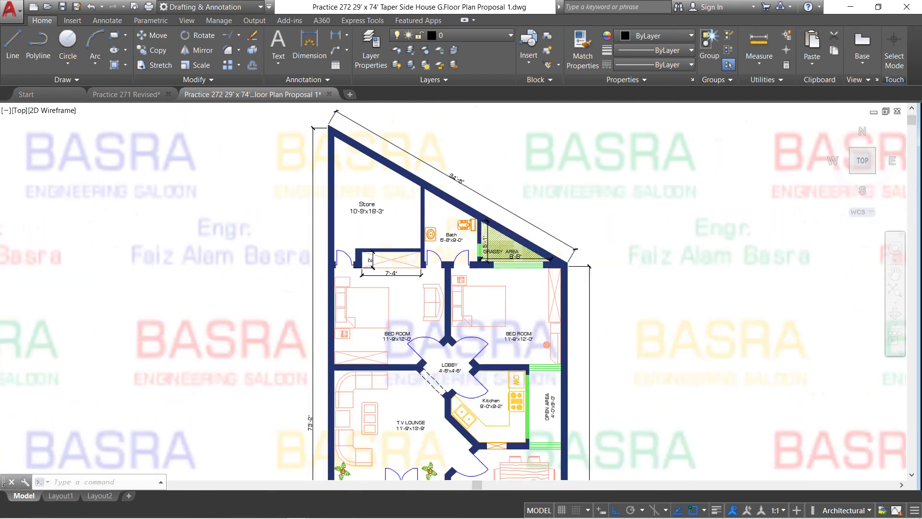
{"action": "scroll", "coordinate": [427, 300], "scroll_direction": "down", "scroll_amount": 3}
{"action": "scroll", "coordinate": [422, 240], "scroll_direction": "up", "scroll_amount": 2}
{"action": "scroll", "coordinate": [423, 240], "scroll_direction": "down", "scroll_amount": 4}
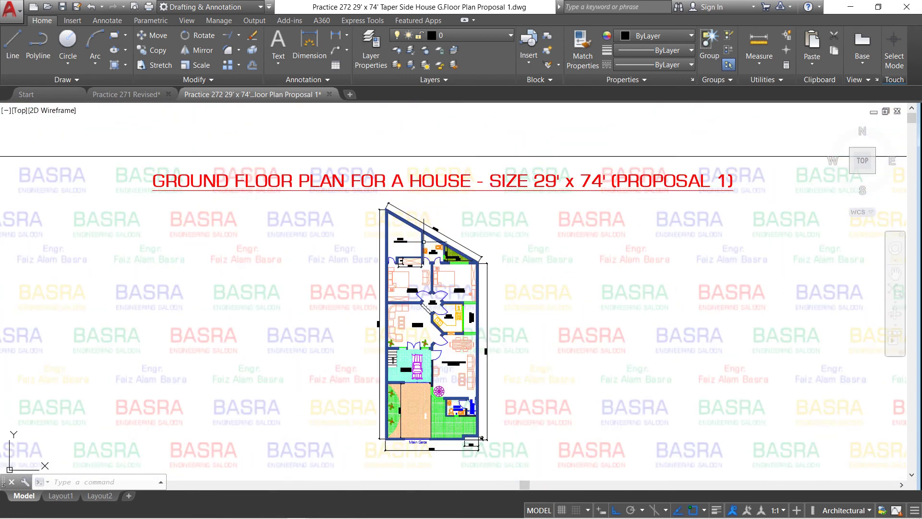
{"action": "scroll", "coordinate": [409, 212], "scroll_direction": "up", "scroll_amount": 2}
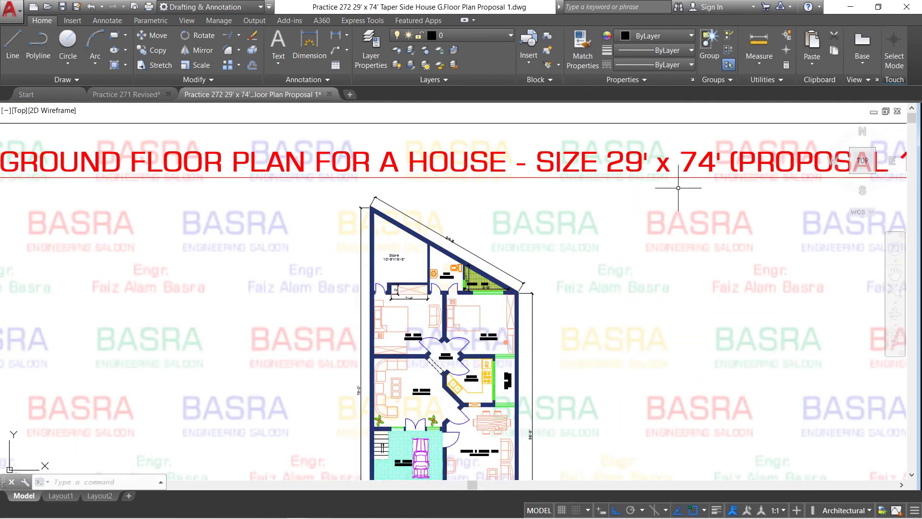
{"action": "scroll", "coordinate": [461, 188], "scroll_direction": "down", "scroll_amount": 2}
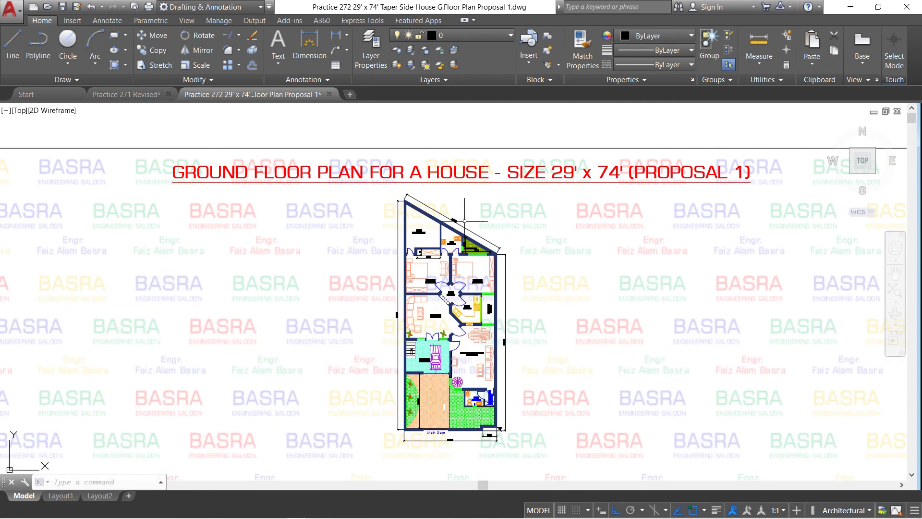
{"action": "scroll", "coordinate": [465, 221], "scroll_direction": "up", "scroll_amount": 2}
{"action": "scroll", "coordinate": [463, 223], "scroll_direction": "up", "scroll_amount": 1}
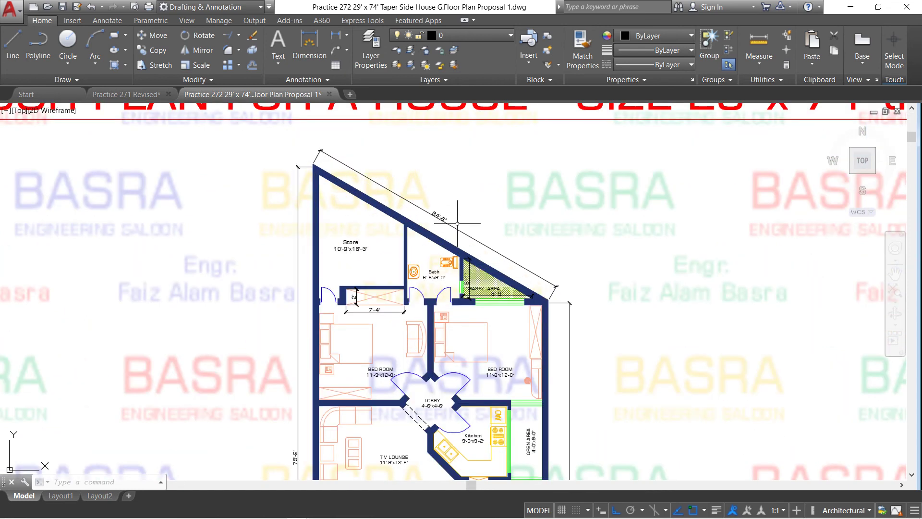
{"action": "scroll", "coordinate": [457, 224], "scroll_direction": "up", "scroll_amount": 1}
{"action": "scroll", "coordinate": [388, 226], "scroll_direction": "down", "scroll_amount": 2}
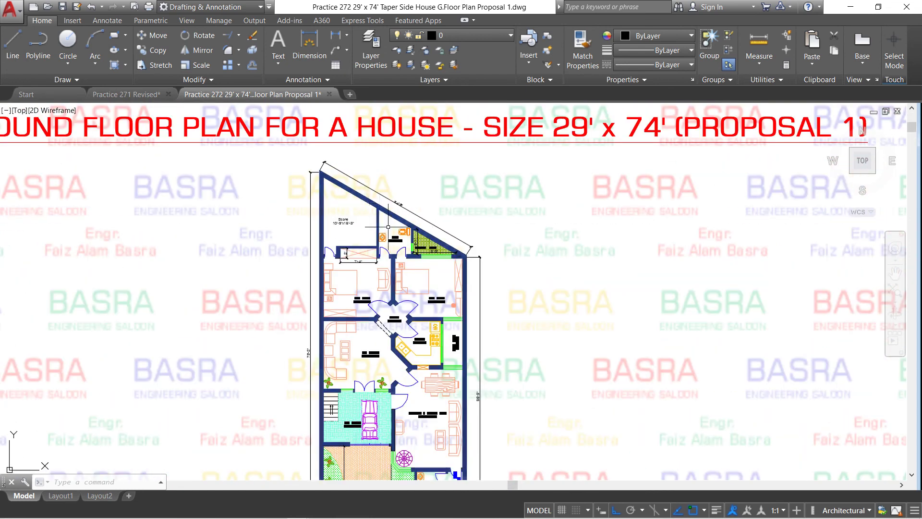
{"action": "scroll", "coordinate": [431, 383], "scroll_direction": "up", "scroll_amount": 2}
{"action": "scroll", "coordinate": [431, 382], "scroll_direction": "up", "scroll_amount": 2}
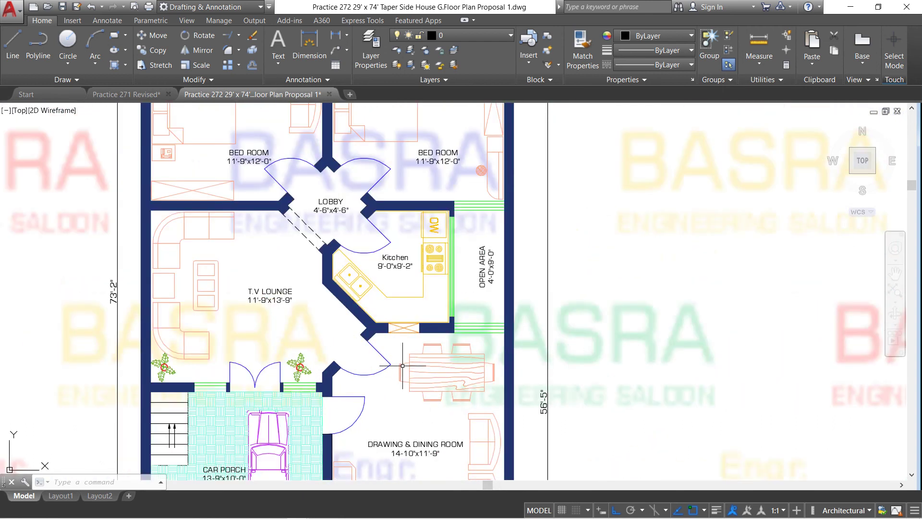
{"action": "scroll", "coordinate": [403, 365], "scroll_direction": "up", "scroll_amount": 2}
{"action": "scroll", "coordinate": [401, 357], "scroll_direction": "down", "scroll_amount": 2}
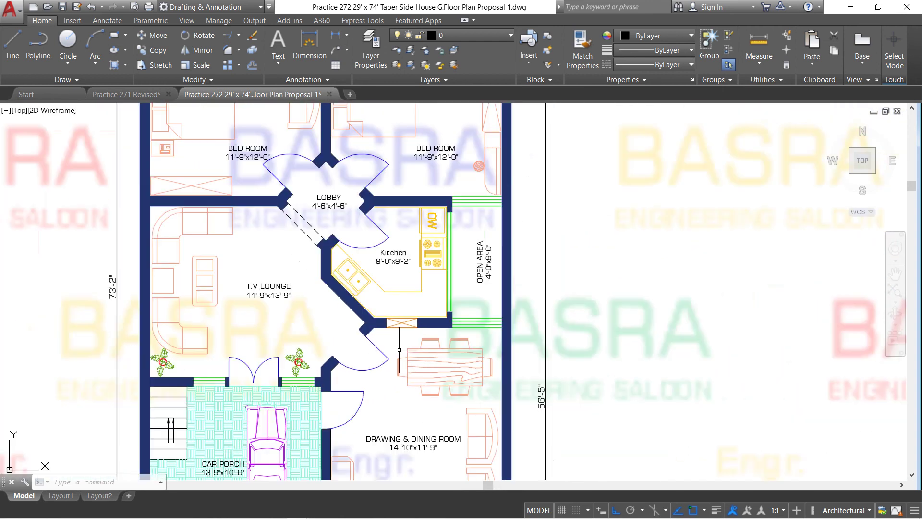
{"action": "scroll", "coordinate": [399, 338], "scroll_direction": "down", "scroll_amount": 2}
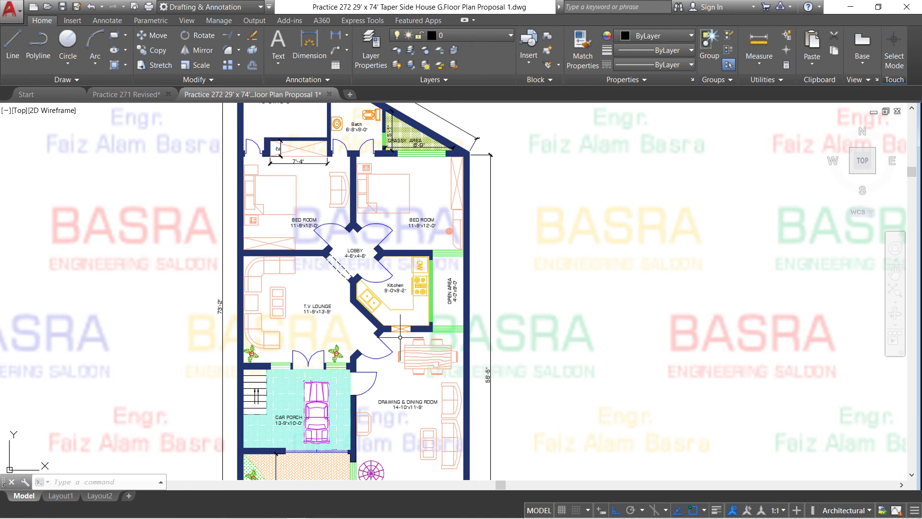
{"action": "scroll", "coordinate": [400, 338], "scroll_direction": "down", "scroll_amount": 2}
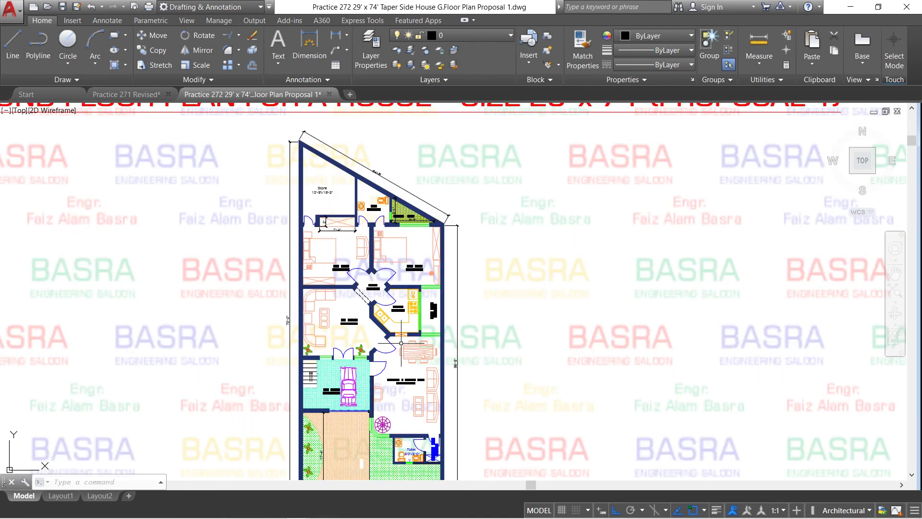
{"action": "scroll", "coordinate": [378, 342], "scroll_direction": "up", "scroll_amount": 2}
{"action": "scroll", "coordinate": [372, 333], "scroll_direction": "up", "scroll_amount": 2}
{"action": "scroll", "coordinate": [370, 332], "scroll_direction": "down", "scroll_amount": 2}
{"action": "scroll", "coordinate": [367, 330], "scroll_direction": "down", "scroll_amount": 2}
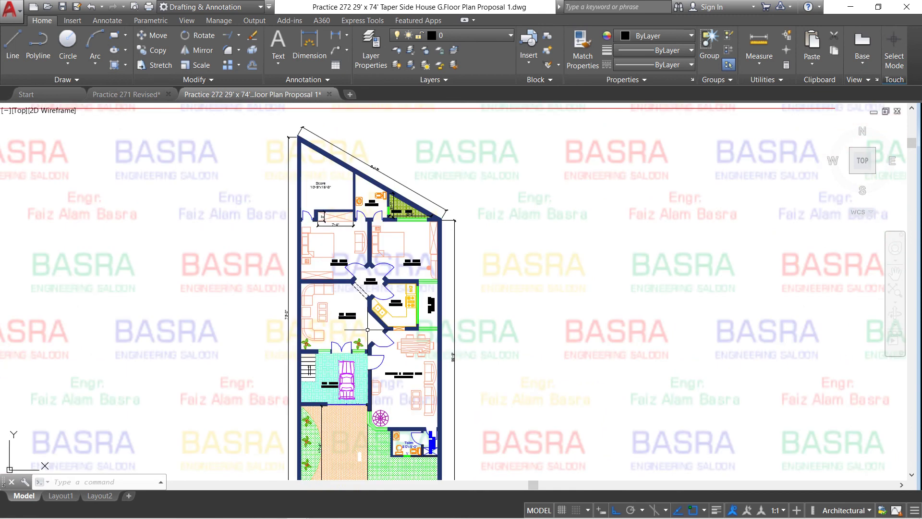
{"action": "scroll", "coordinate": [371, 336], "scroll_direction": "down", "scroll_amount": 2}
{"action": "scroll", "coordinate": [373, 346], "scroll_direction": "up", "scroll_amount": 1}
{"action": "scroll", "coordinate": [374, 360], "scroll_direction": "up", "scroll_amount": 2}
{"action": "scroll", "coordinate": [375, 357], "scroll_direction": "up", "scroll_amount": 2}
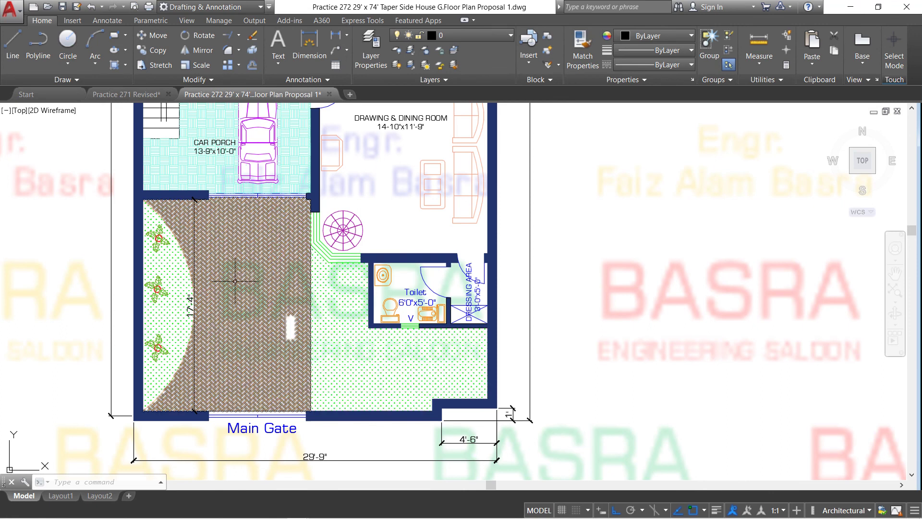
Pan and zoom out to fit the whole 29' x 74' plan and its red 'GROUND FLOOR PLAN FOR A HOUSE (PROPOSAL 1)' title.
{"action": "scroll", "coordinate": [327, 342], "scroll_direction": "down", "scroll_amount": 3}
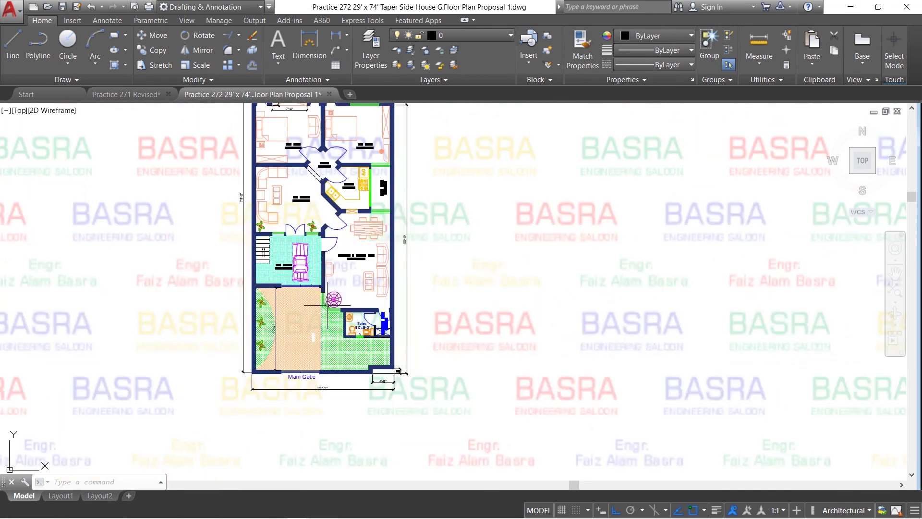
{"action": "middle_click_drag", "start_coordinate": [349, 293], "coordinate": [348, 354]}
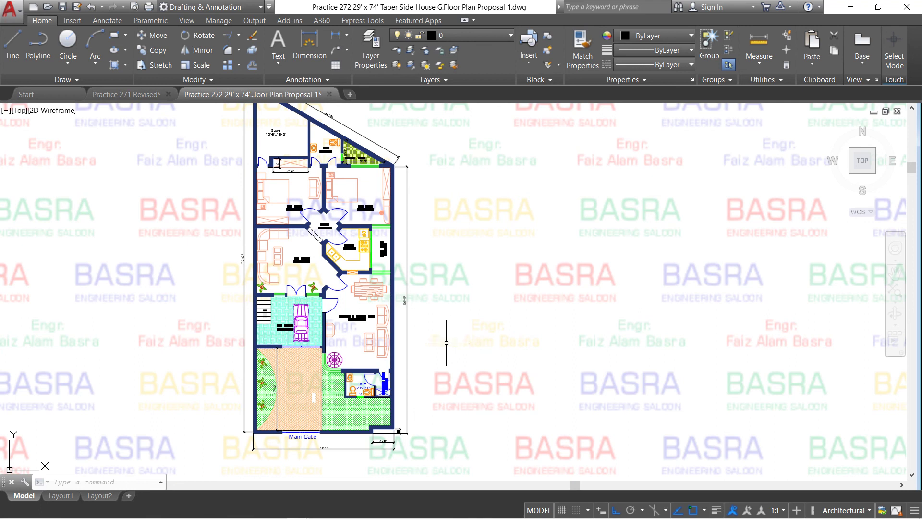
{"action": "scroll", "coordinate": [445, 341], "scroll_direction": "down", "scroll_amount": 2}
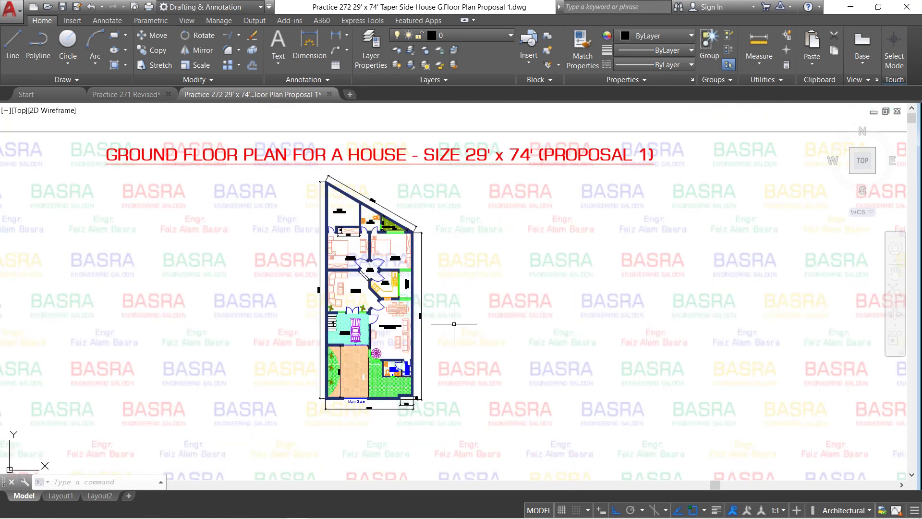
{"action": "scroll", "coordinate": [441, 318], "scroll_direction": "up", "scroll_amount": 2}
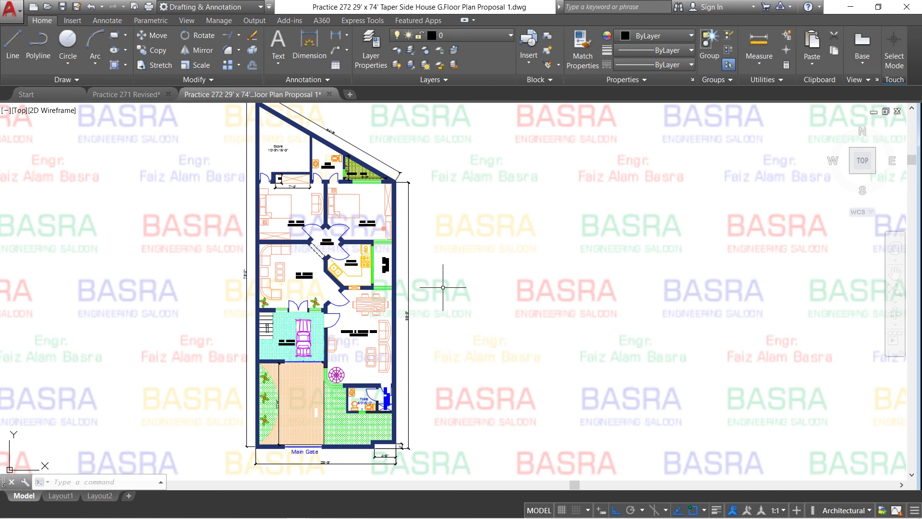
{"action": "scroll", "coordinate": [443, 280], "scroll_direction": "down", "scroll_amount": 2}
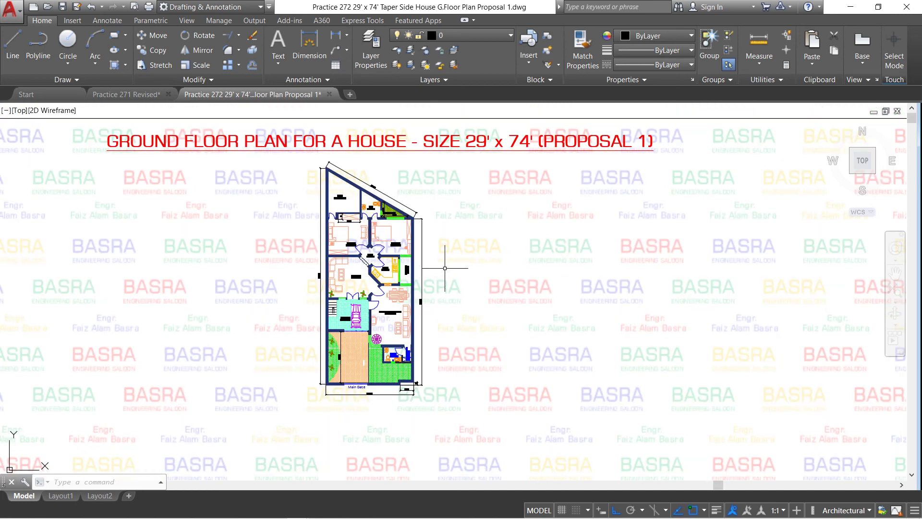